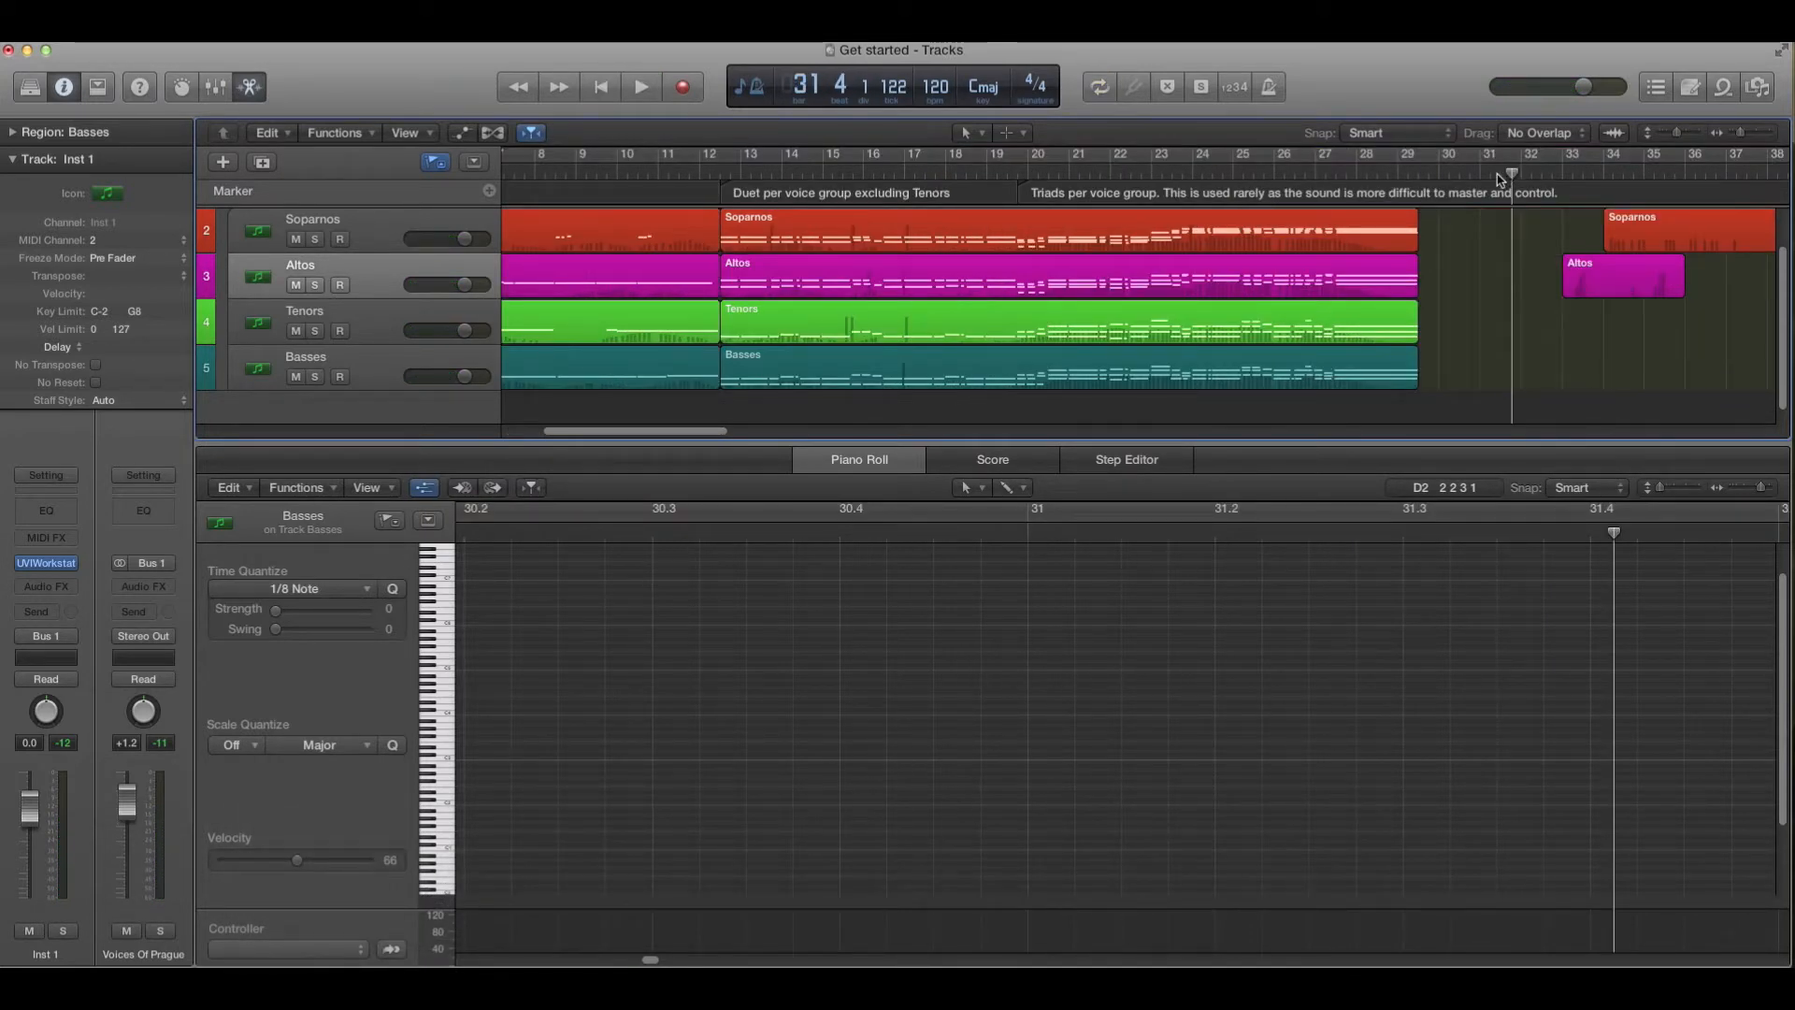
- Open the UVI Workstation instrument window, switch it to the Voices of Prague mixer page, and move it aside
{"action": "left_click_drag", "start_coordinate": [694, 432], "coordinate": [616, 412]}
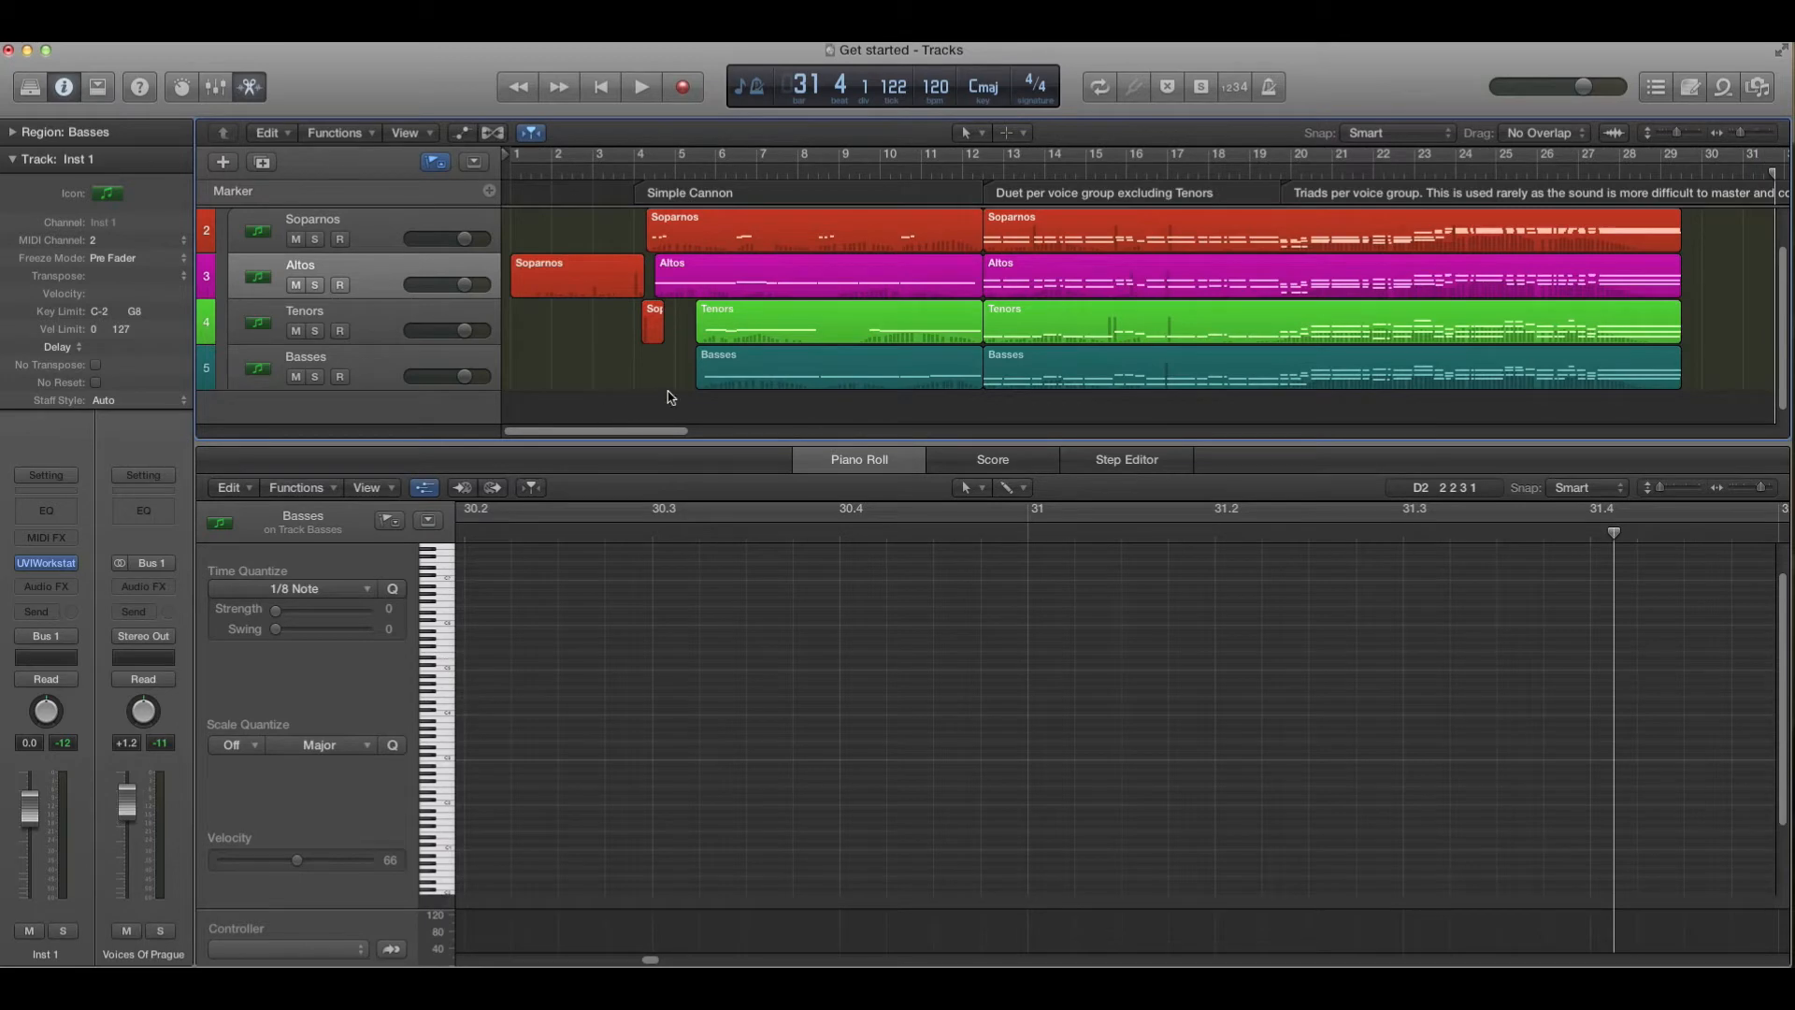
{"action": "key", "text": "v"}
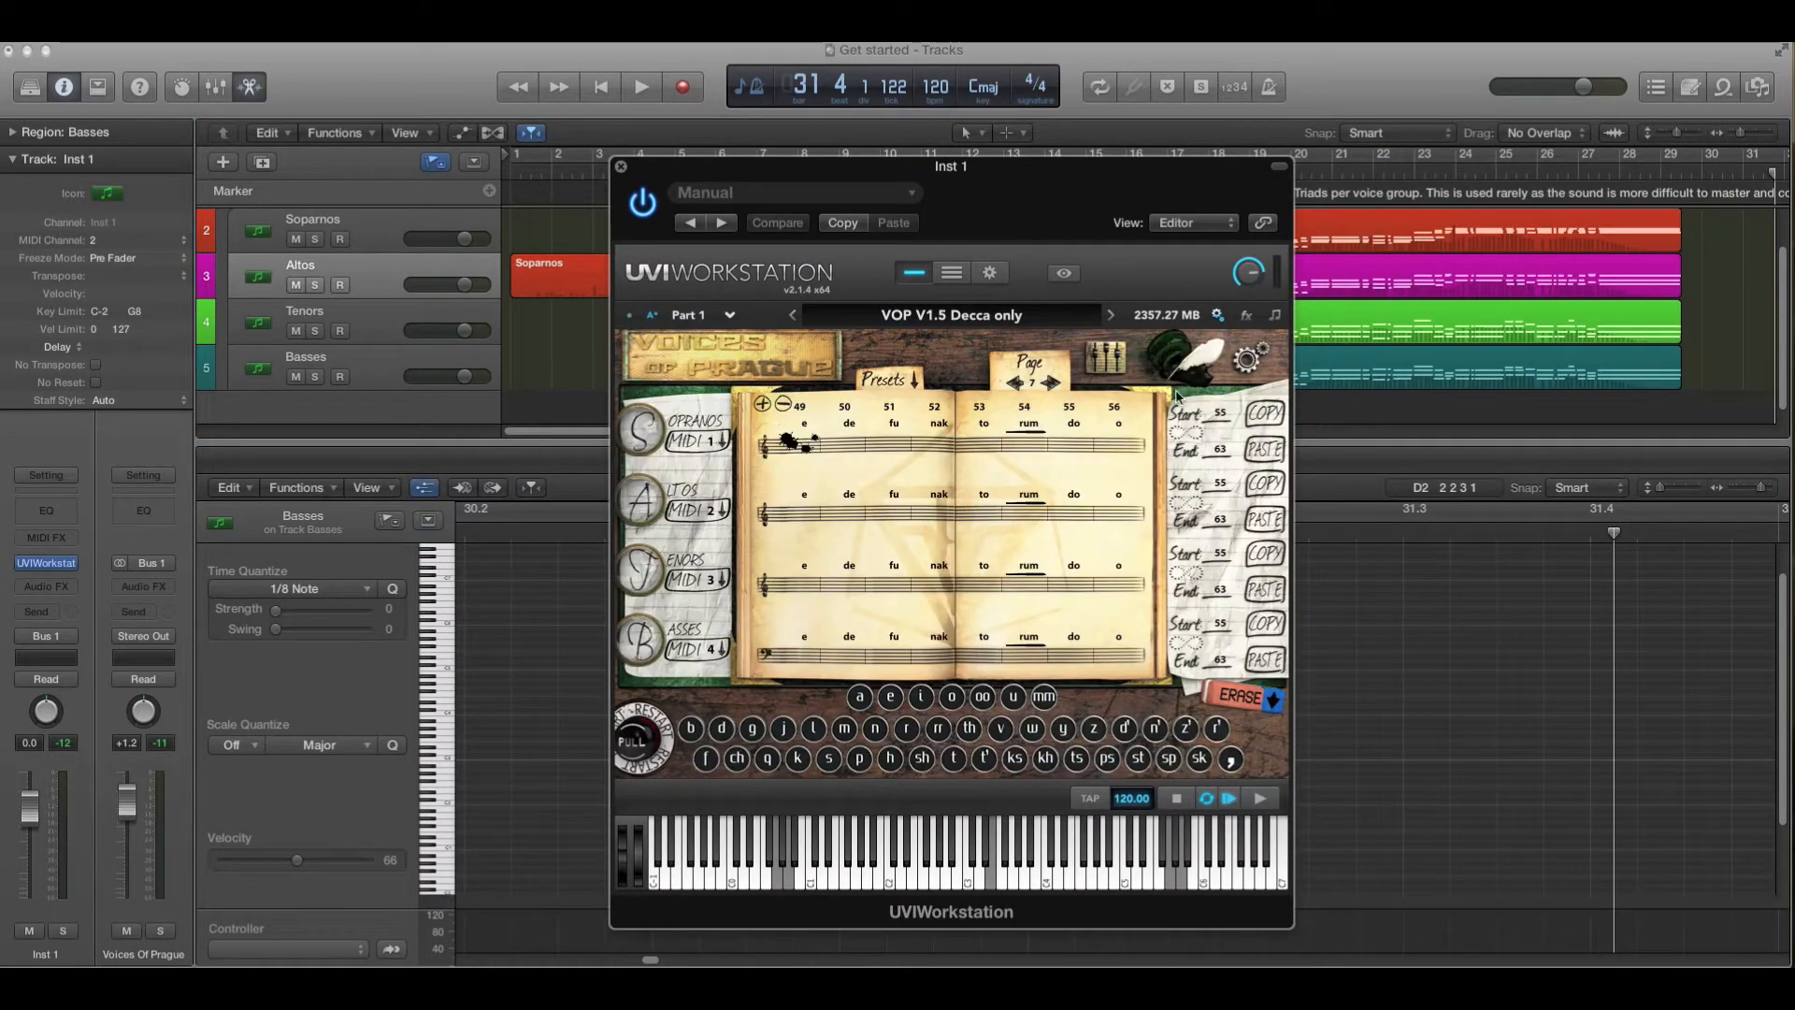
{"action": "left_click", "coordinate": [1107, 358]}
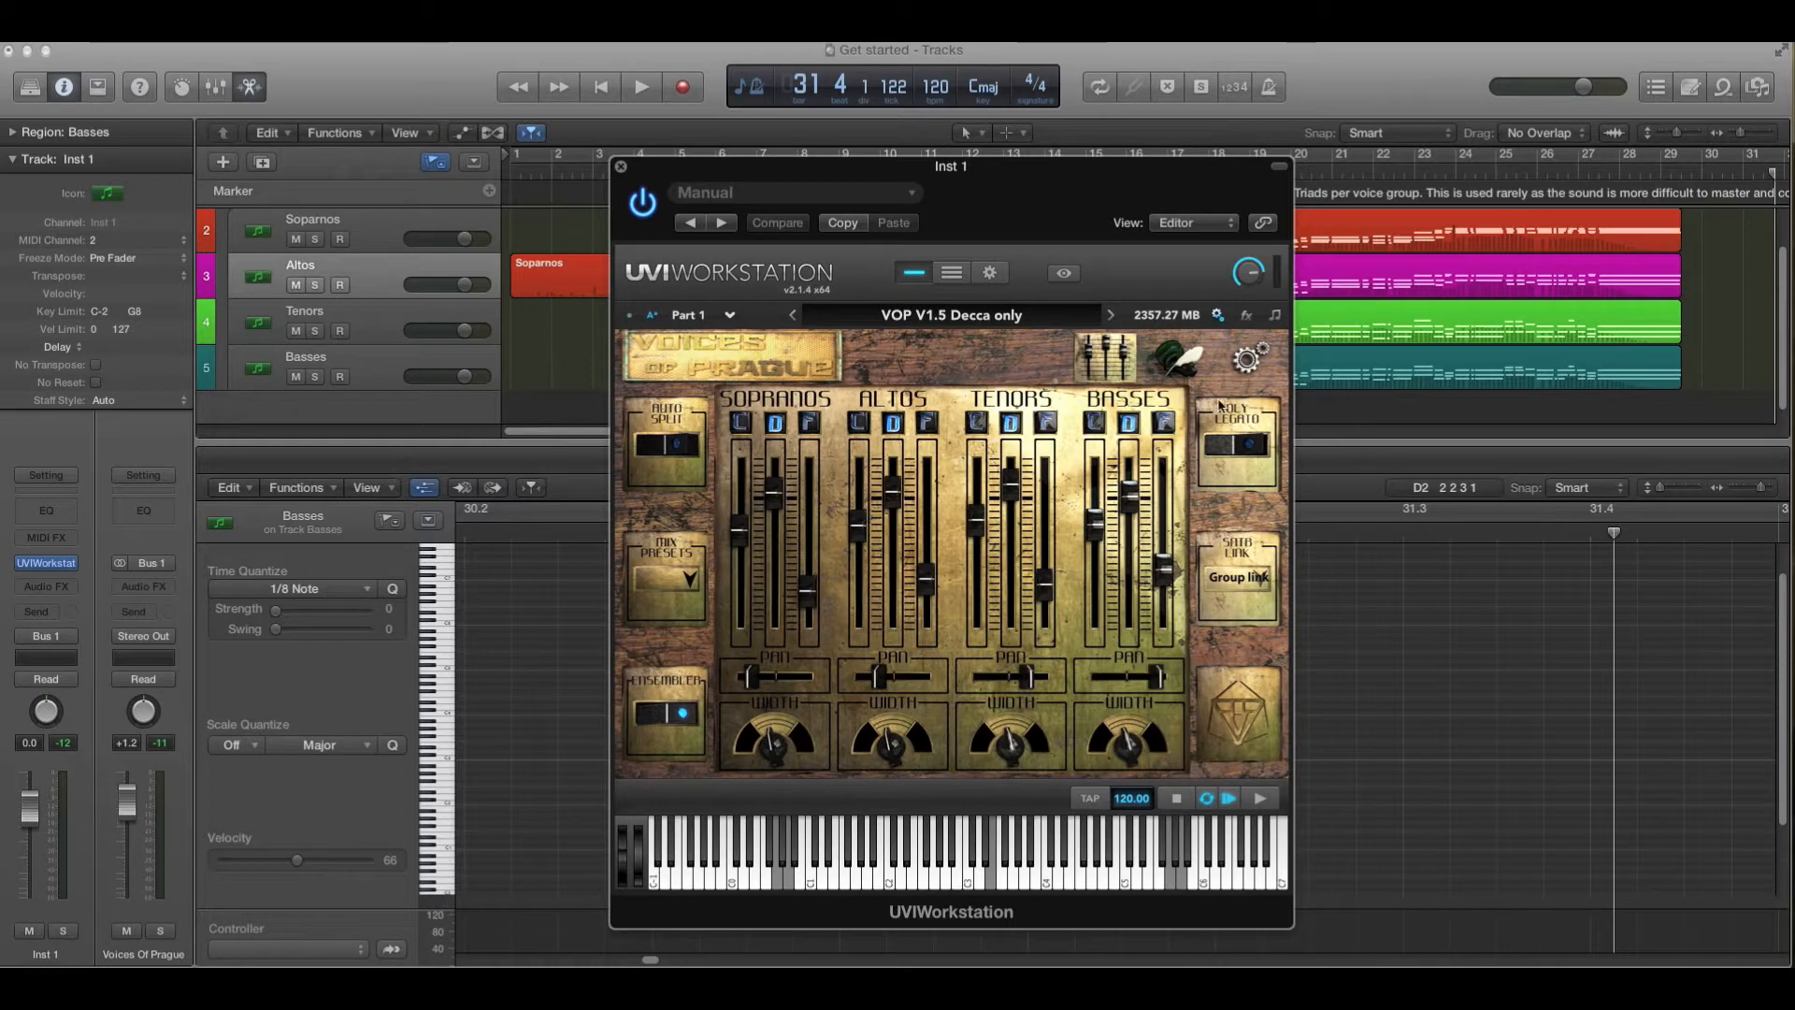
{"action": "left_click_drag", "start_coordinate": [1158, 170], "coordinate": [1453, 479]}
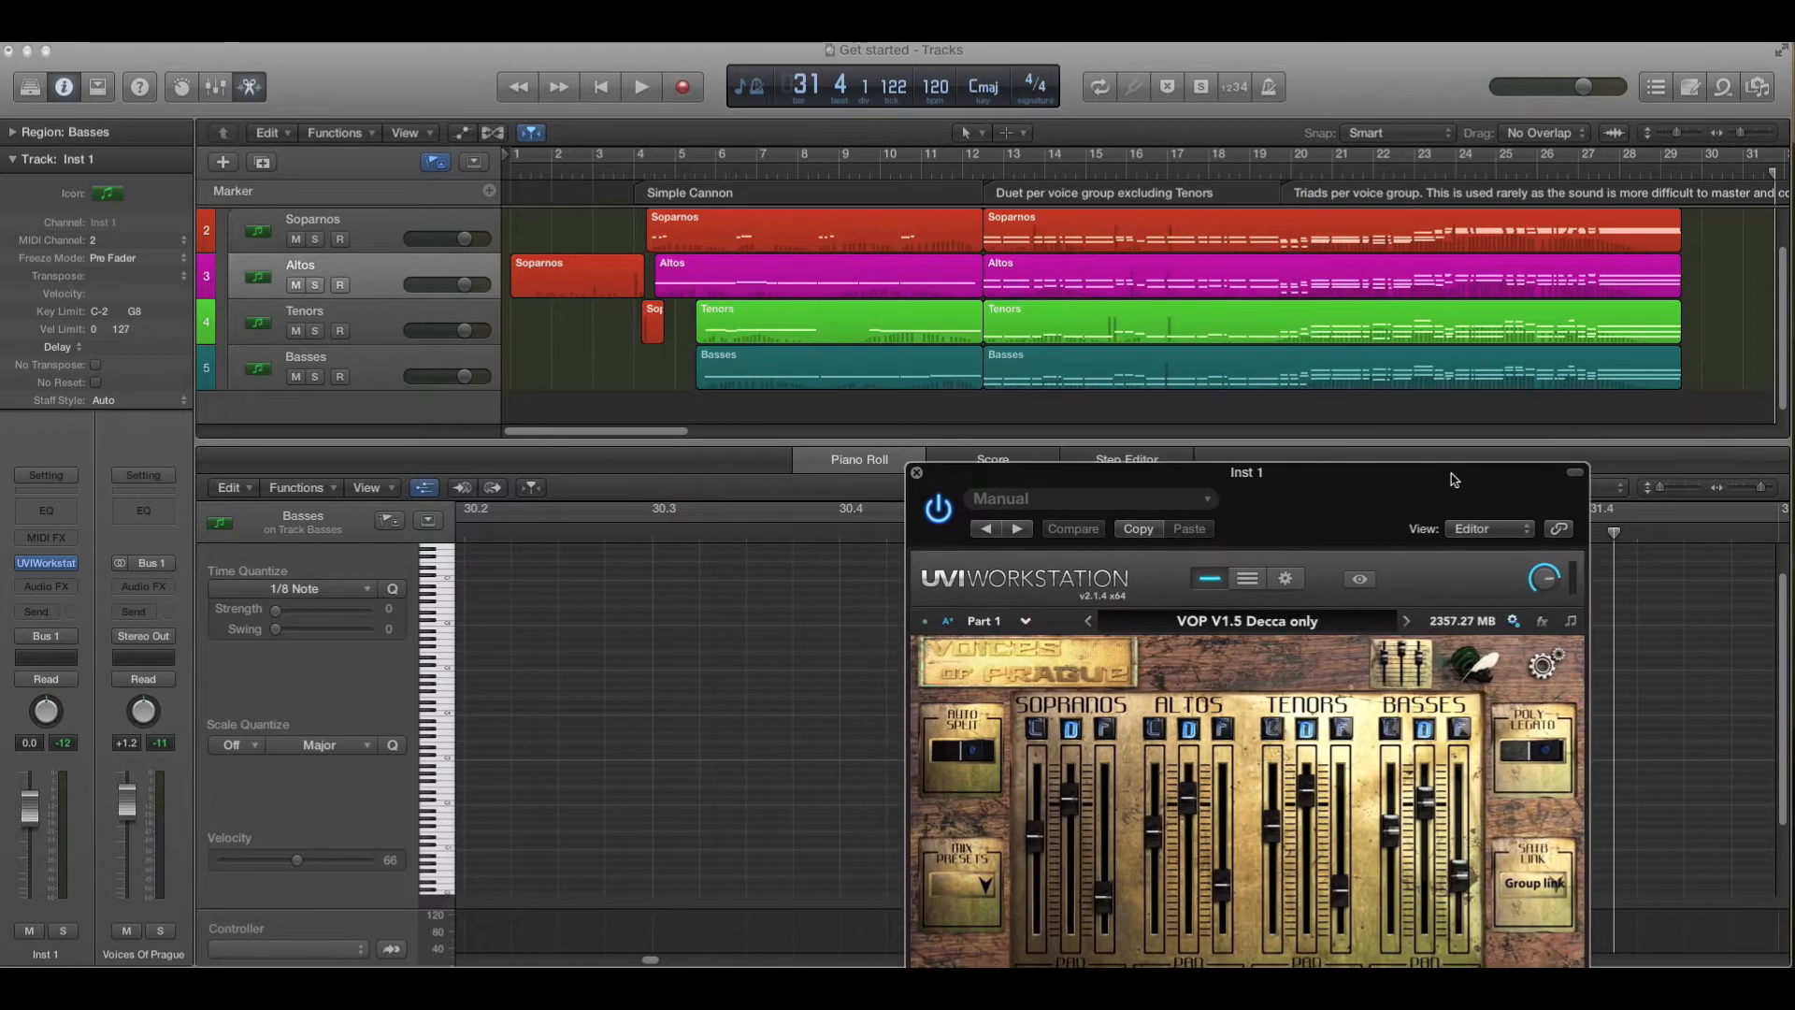
- Select the Soparnos region and set the piano roll's controller lane to Sustain Pedal, with the playhead at bar 13
{"action": "left_click", "coordinate": [1065, 231]}
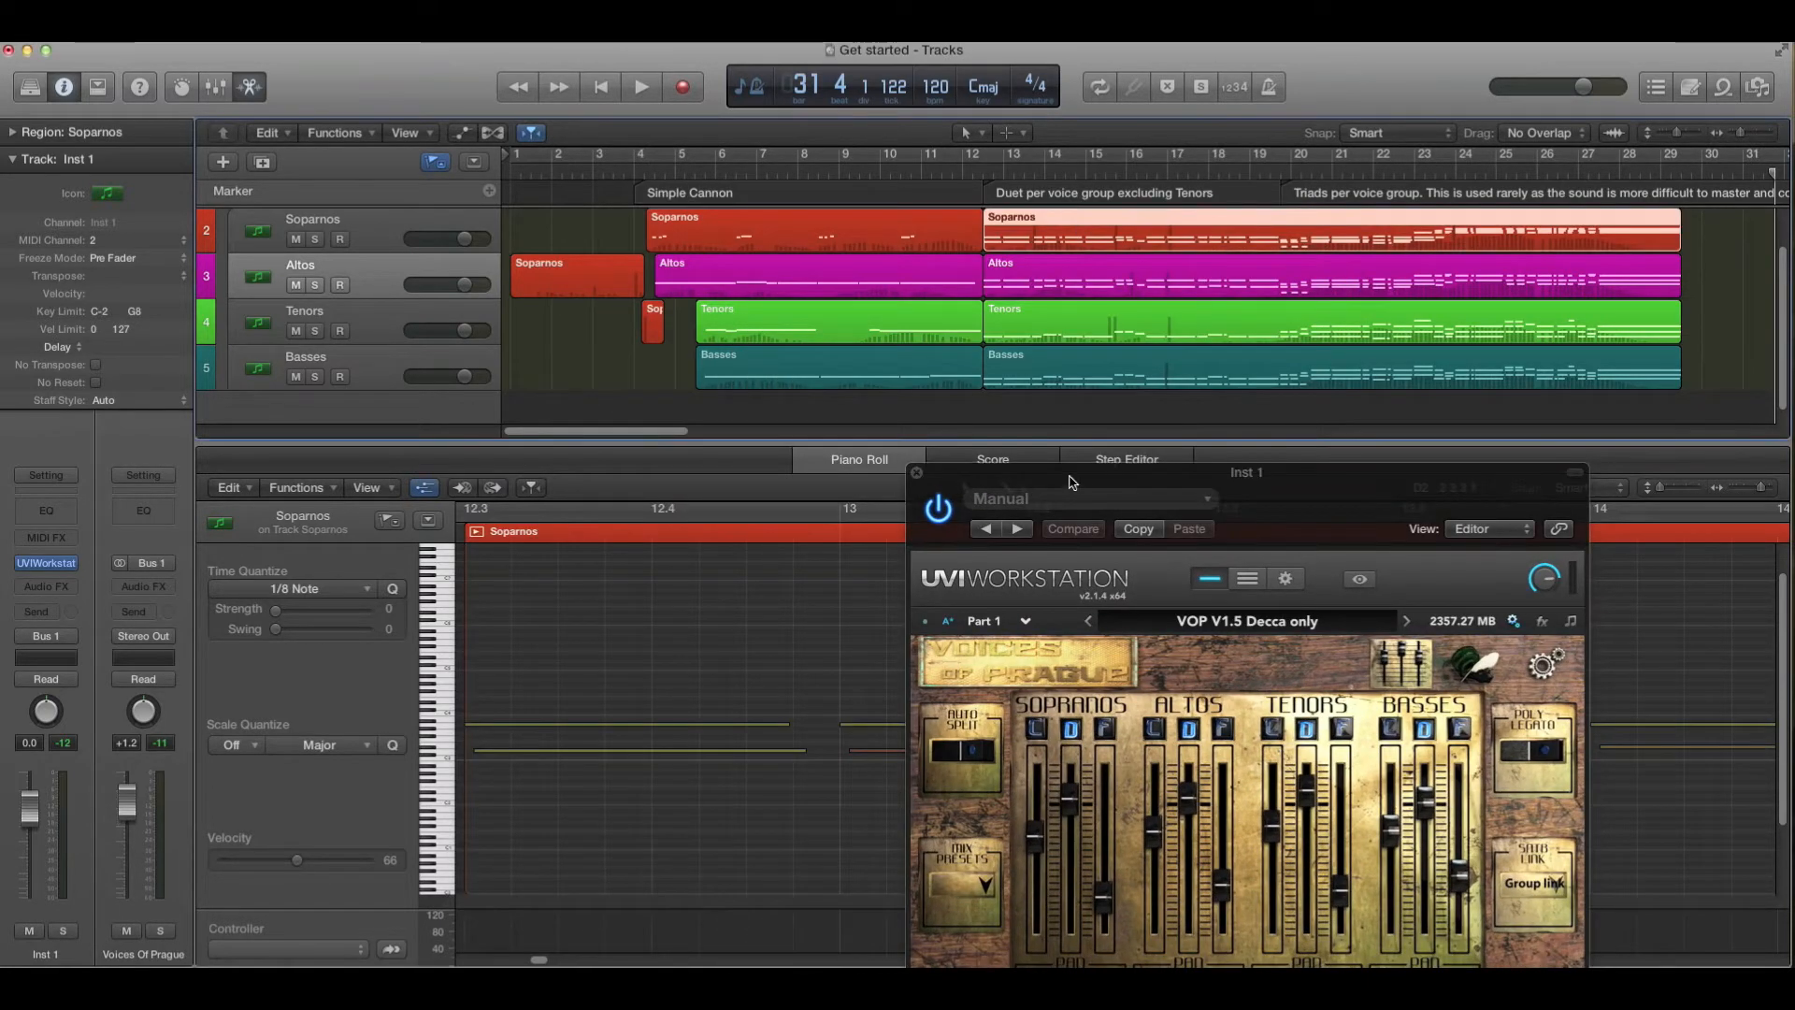
{"action": "left_click_drag", "start_coordinate": [1072, 483], "coordinate": [1385, 421]}
{"action": "left_click", "coordinate": [356, 949]}
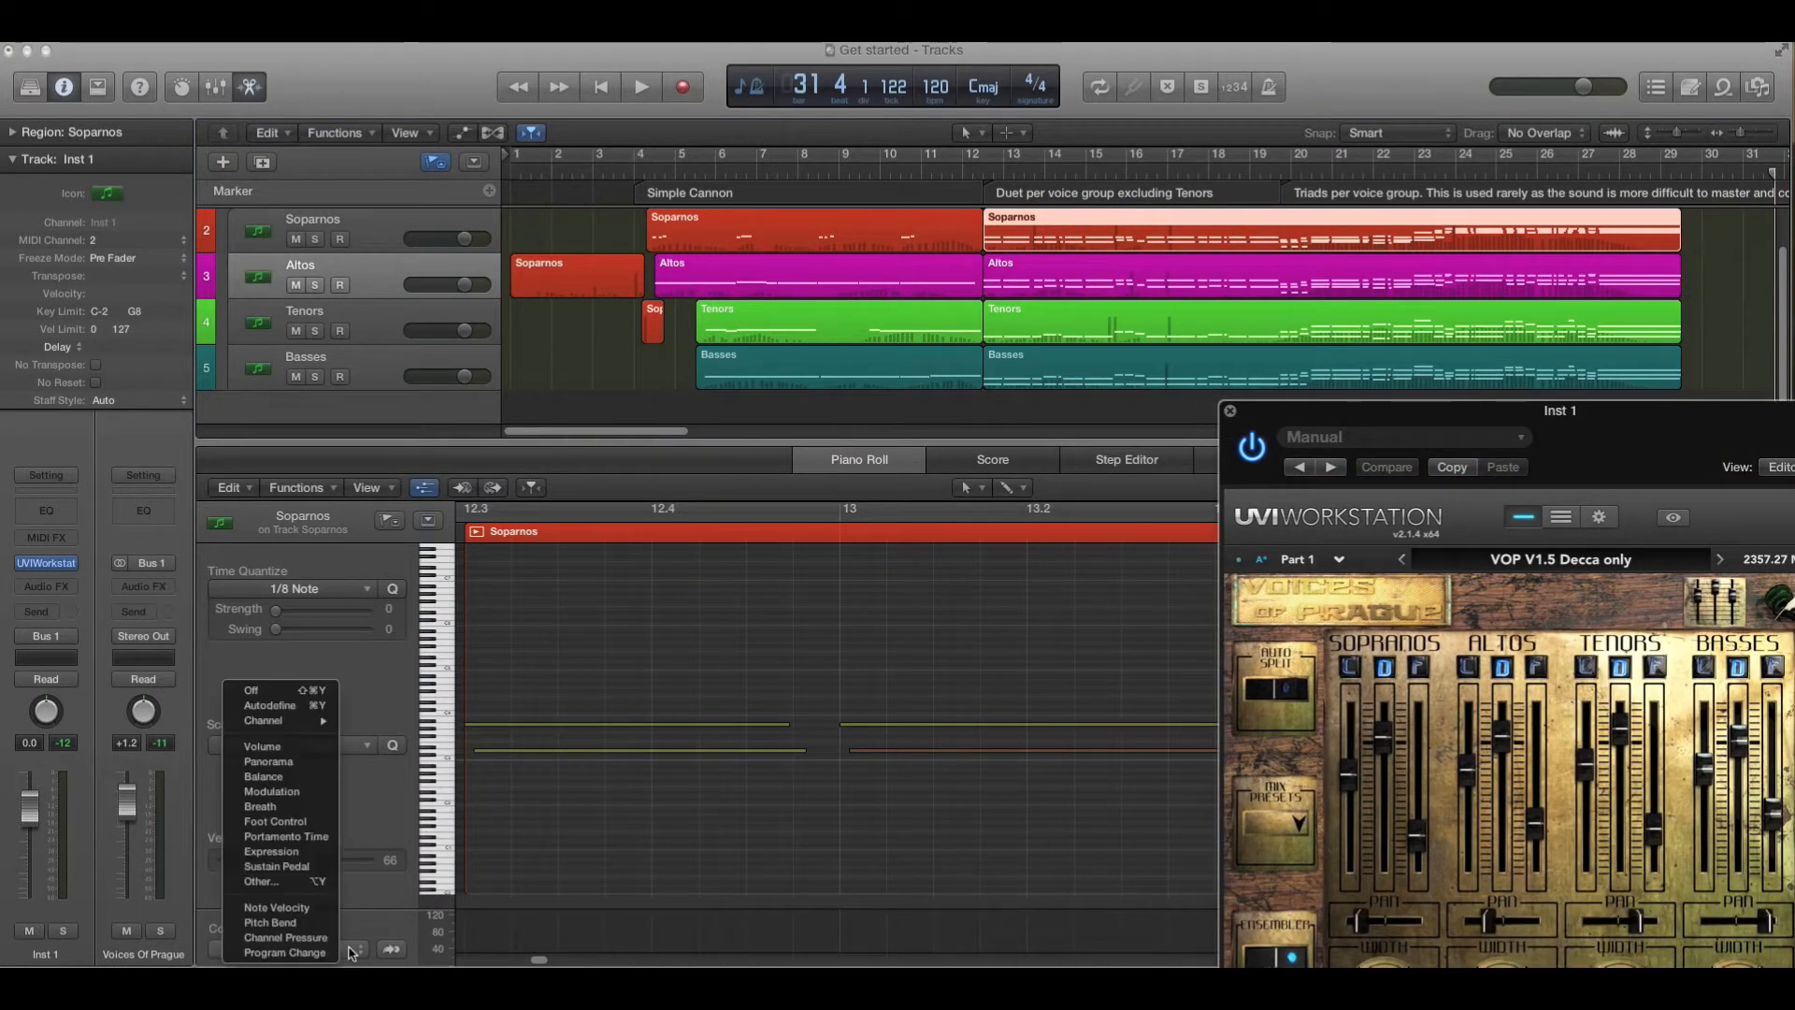
{"action": "left_click", "coordinate": [282, 867]}
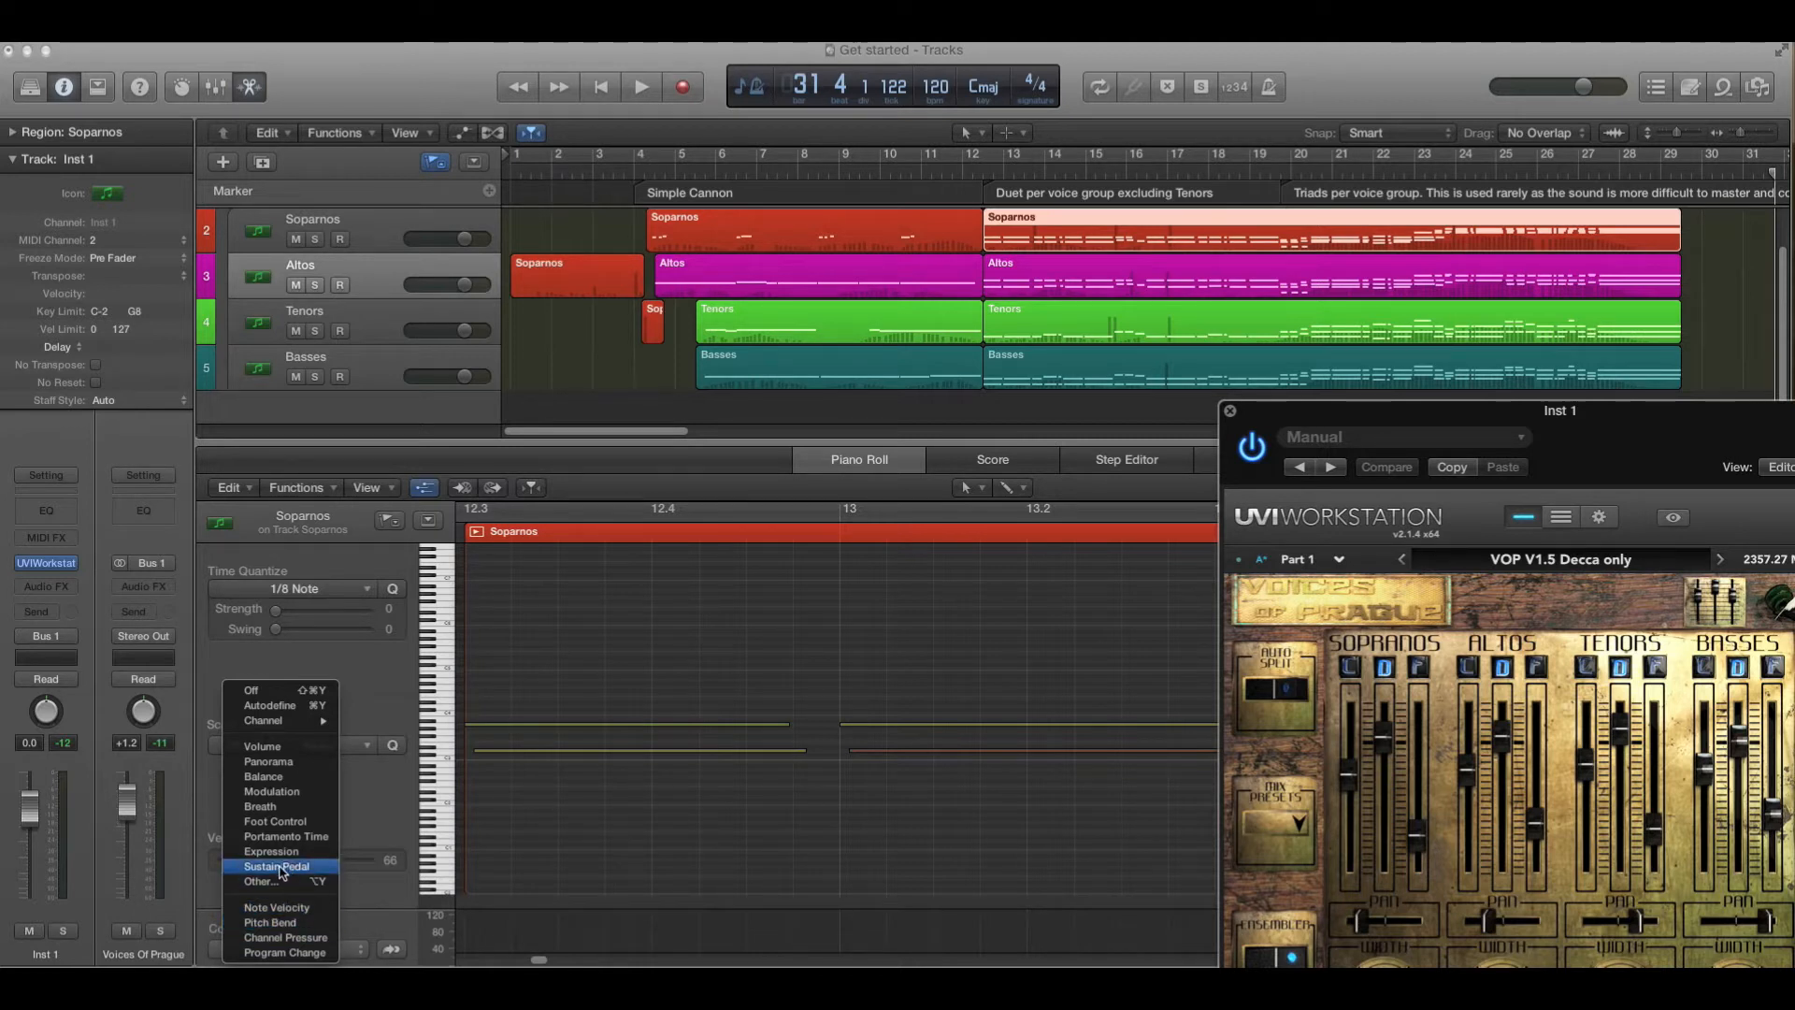
{"action": "left_click", "coordinate": [1014, 180]}
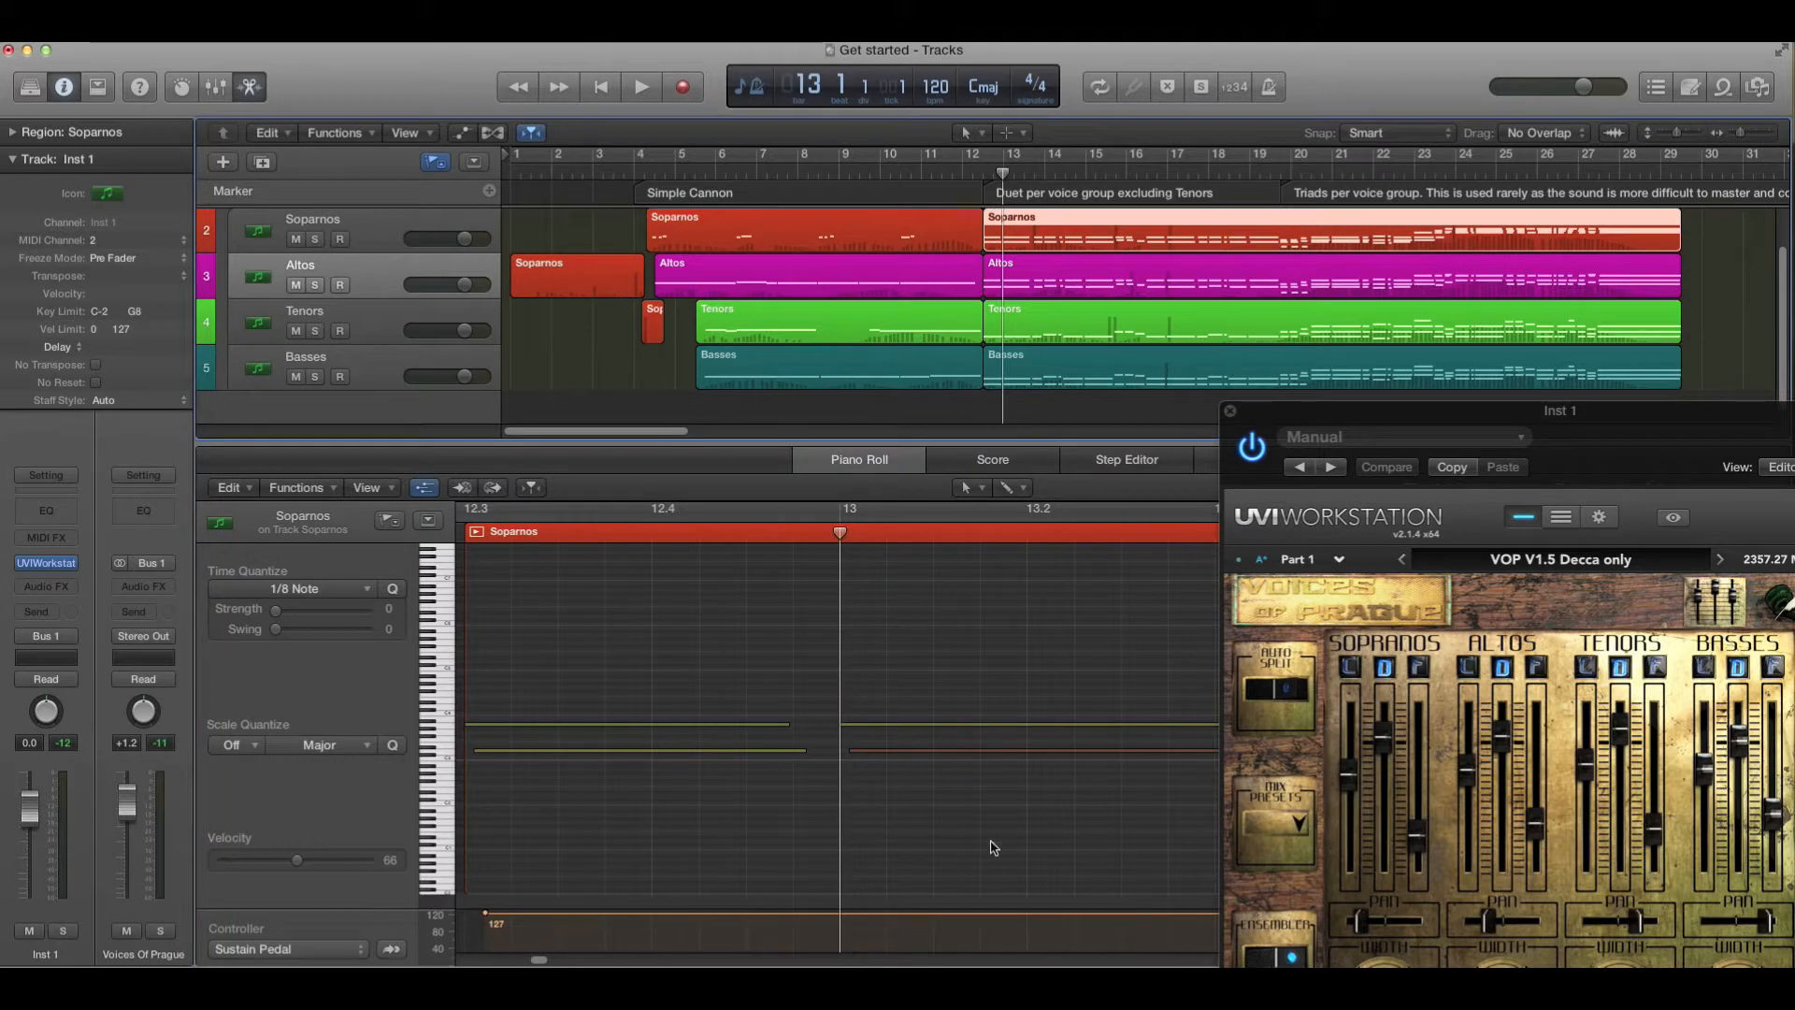
- Inspect the MIDI control assignment of the Poly Legato switch in the plug-in
{"action": "left_click_drag", "start_coordinate": [1490, 417], "coordinate": [728, 243]}
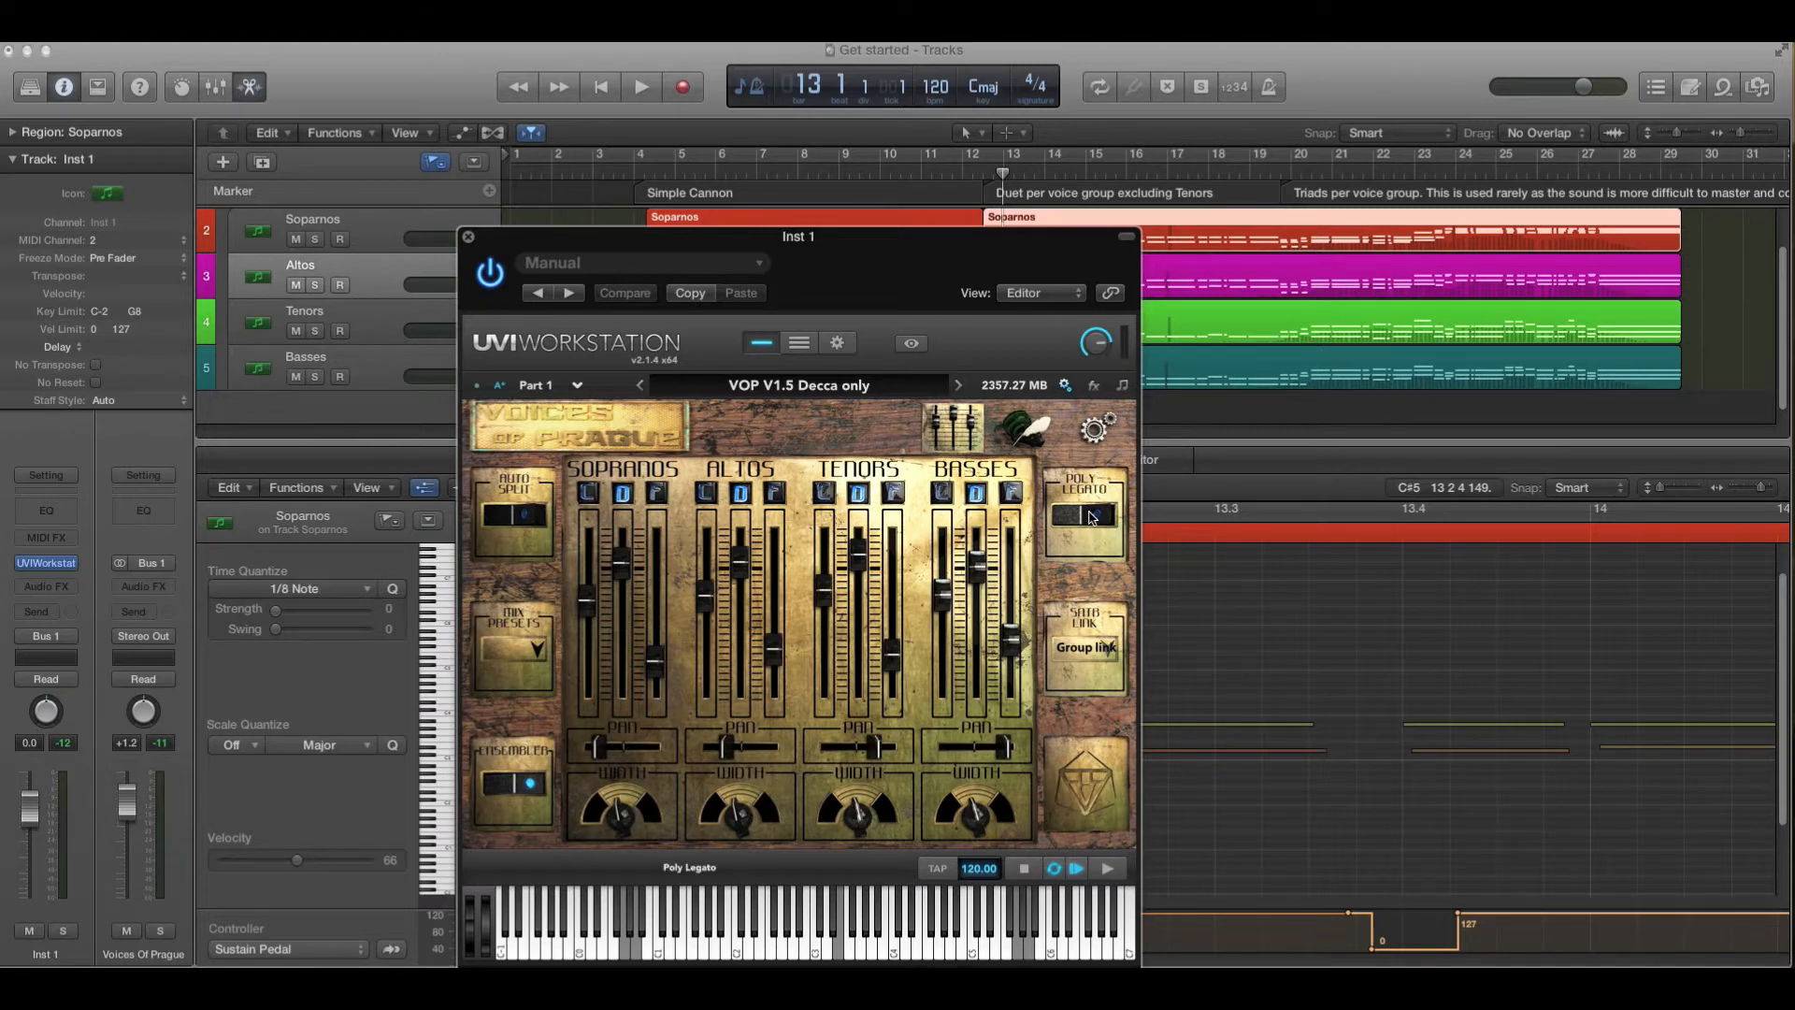
{"action": "right_click", "coordinate": [1091, 517]}
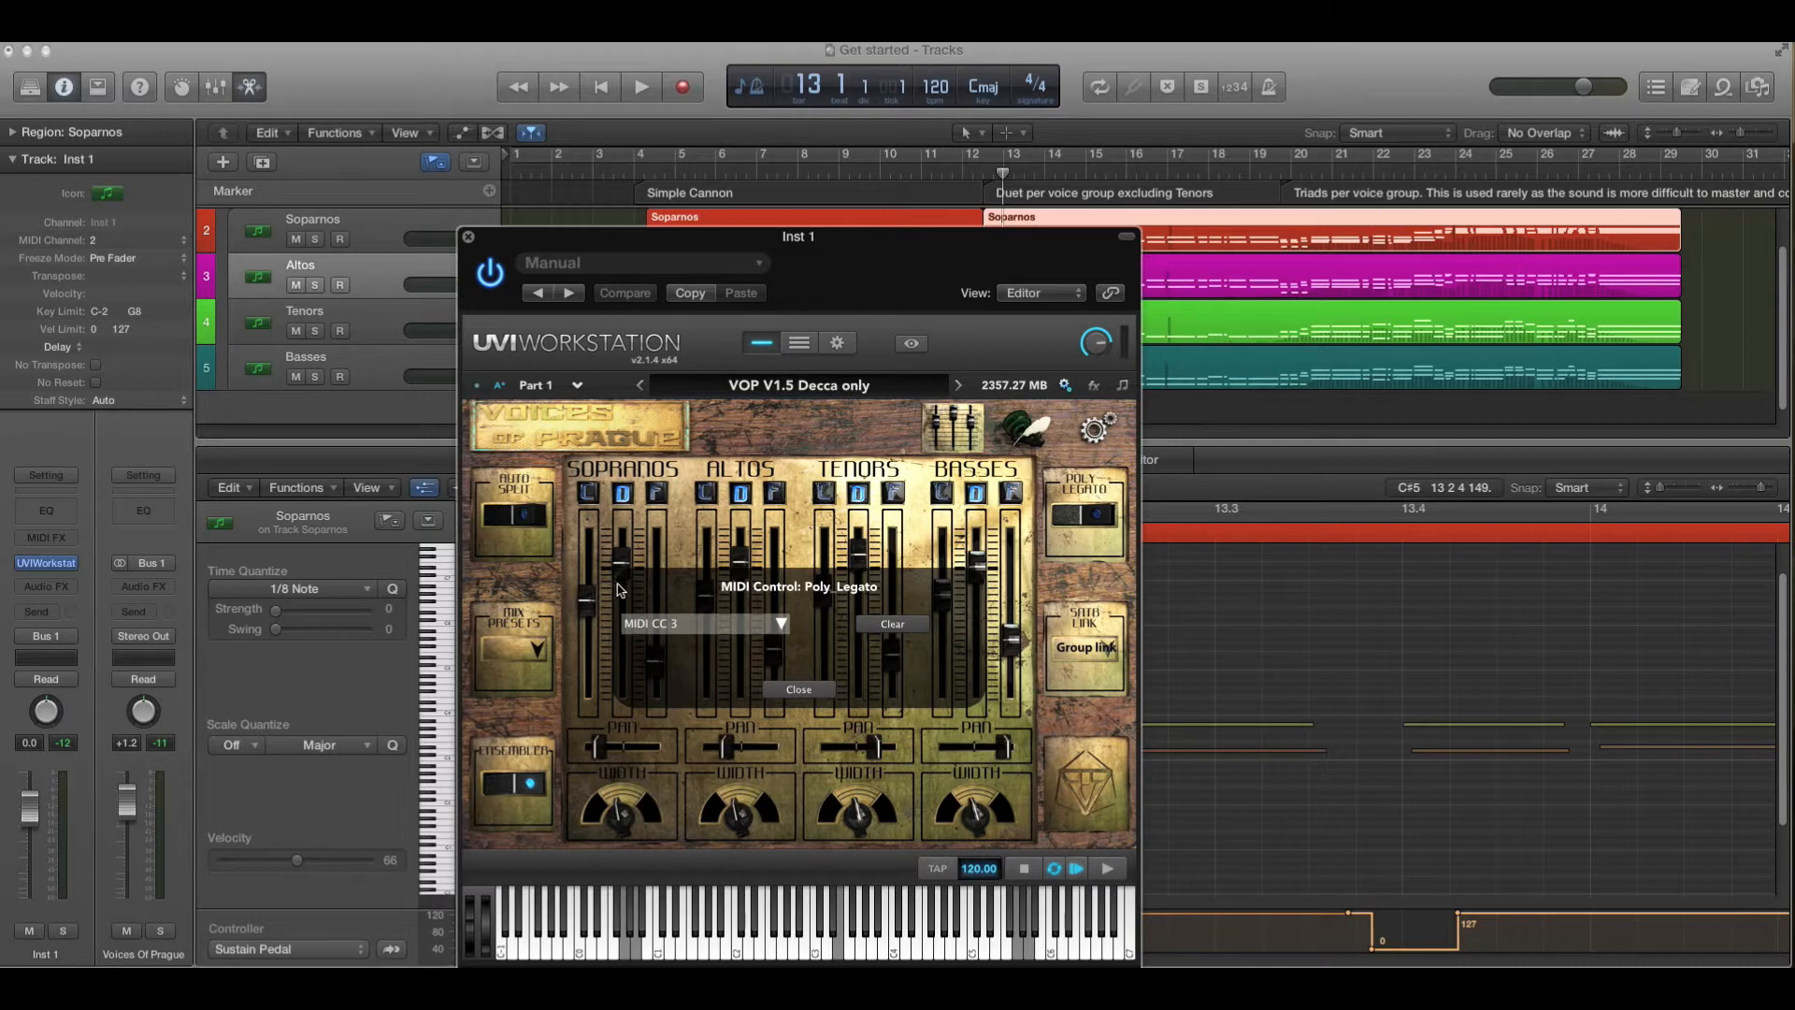
{"action": "left_click", "coordinate": [782, 625]}
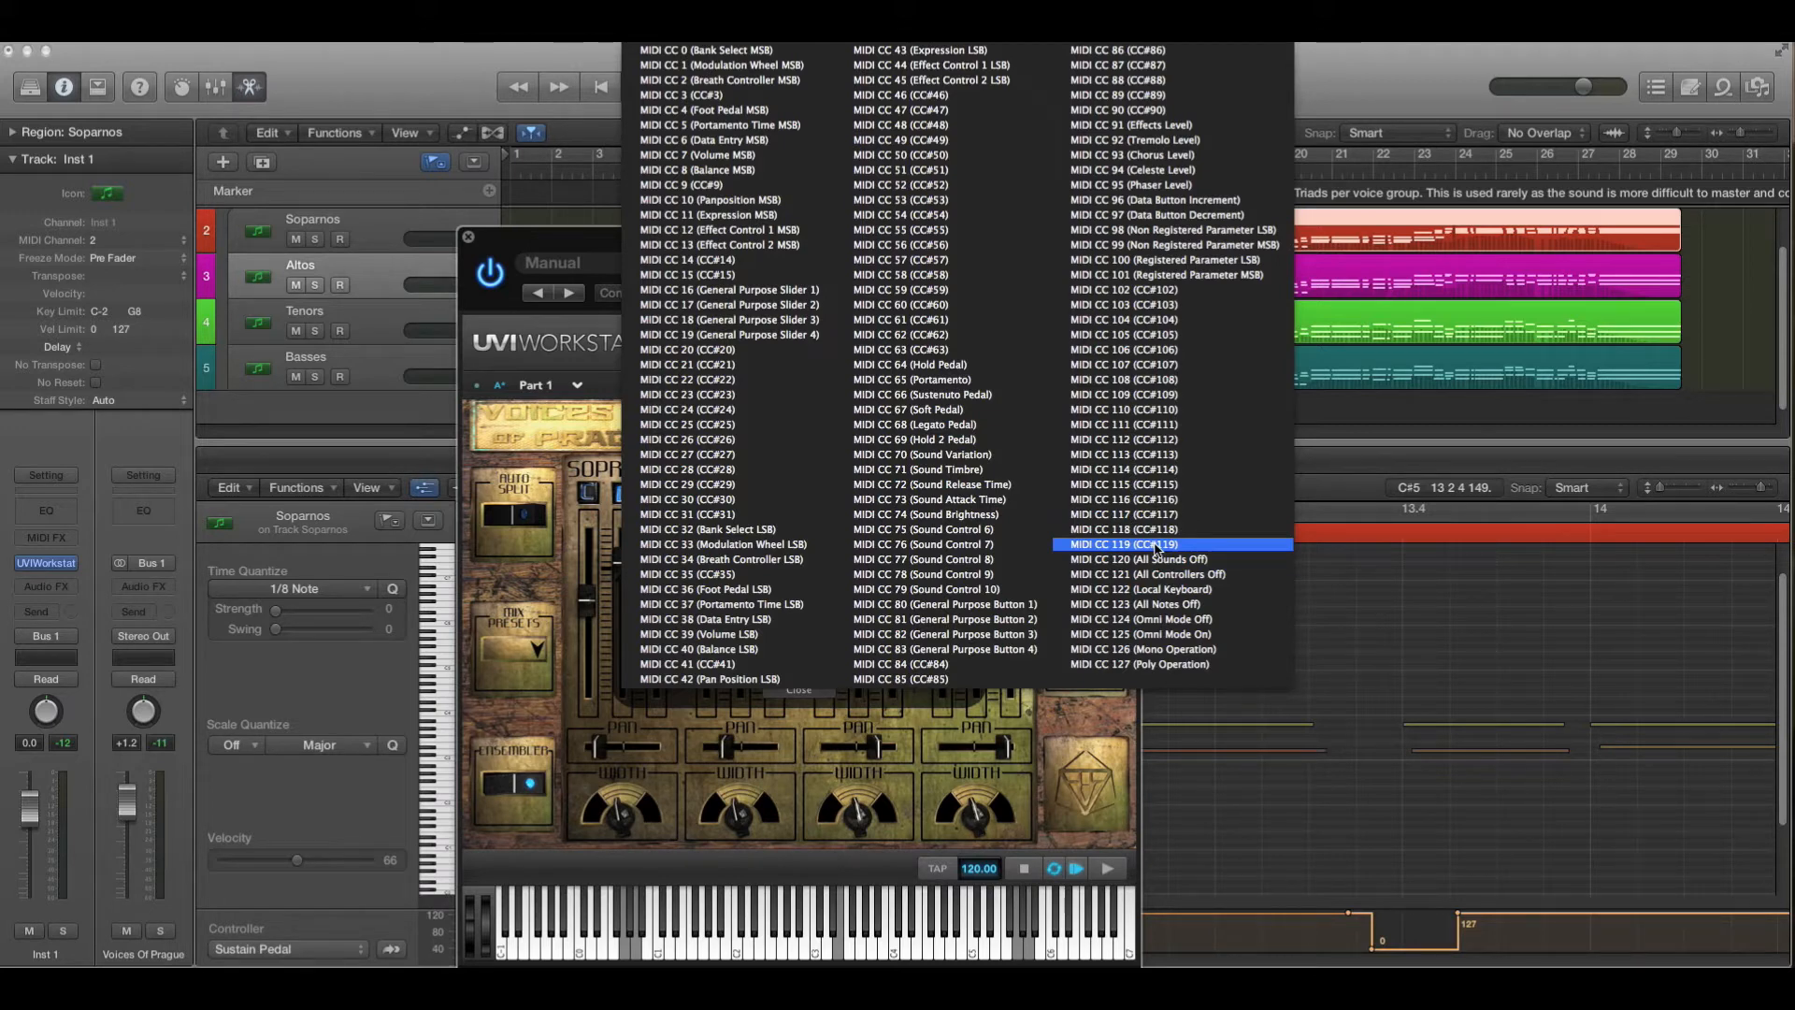
{"action": "left_click", "coordinate": [823, 701]}
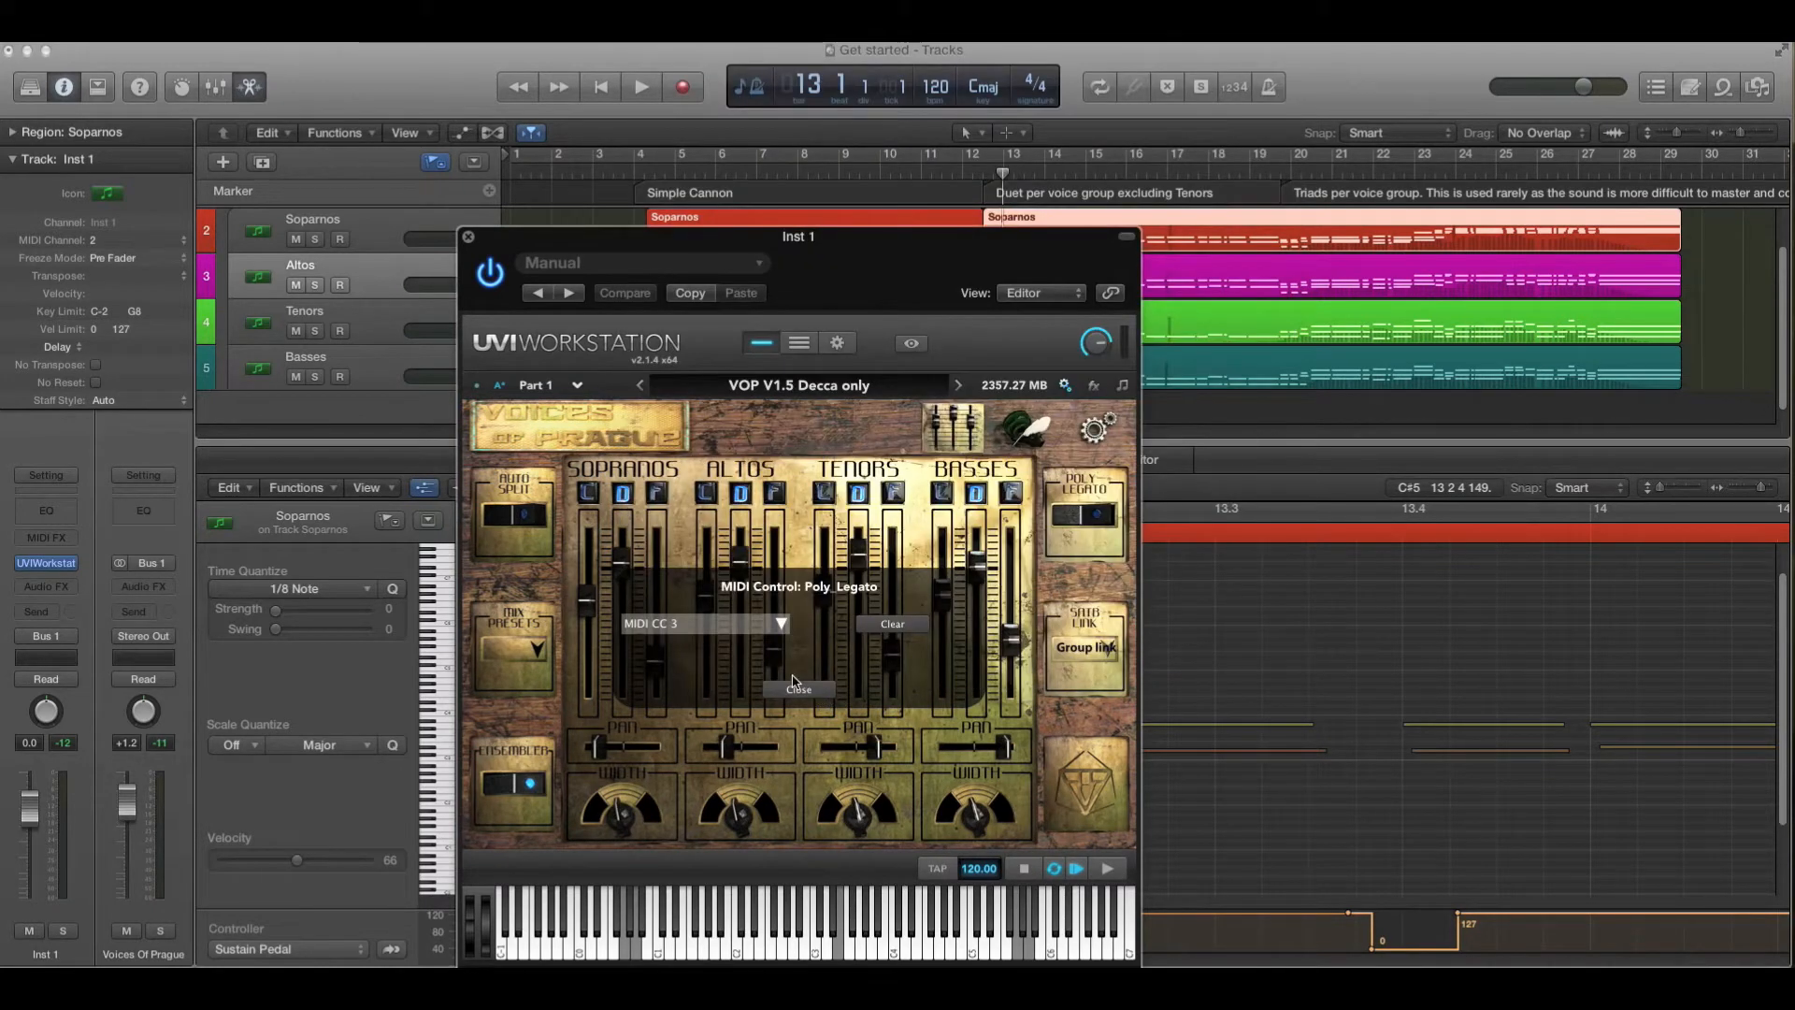
{"action": "left_click", "coordinate": [799, 692]}
{"action": "right_click", "coordinate": [1101, 517]}
{"action": "left_click", "coordinate": [785, 623]}
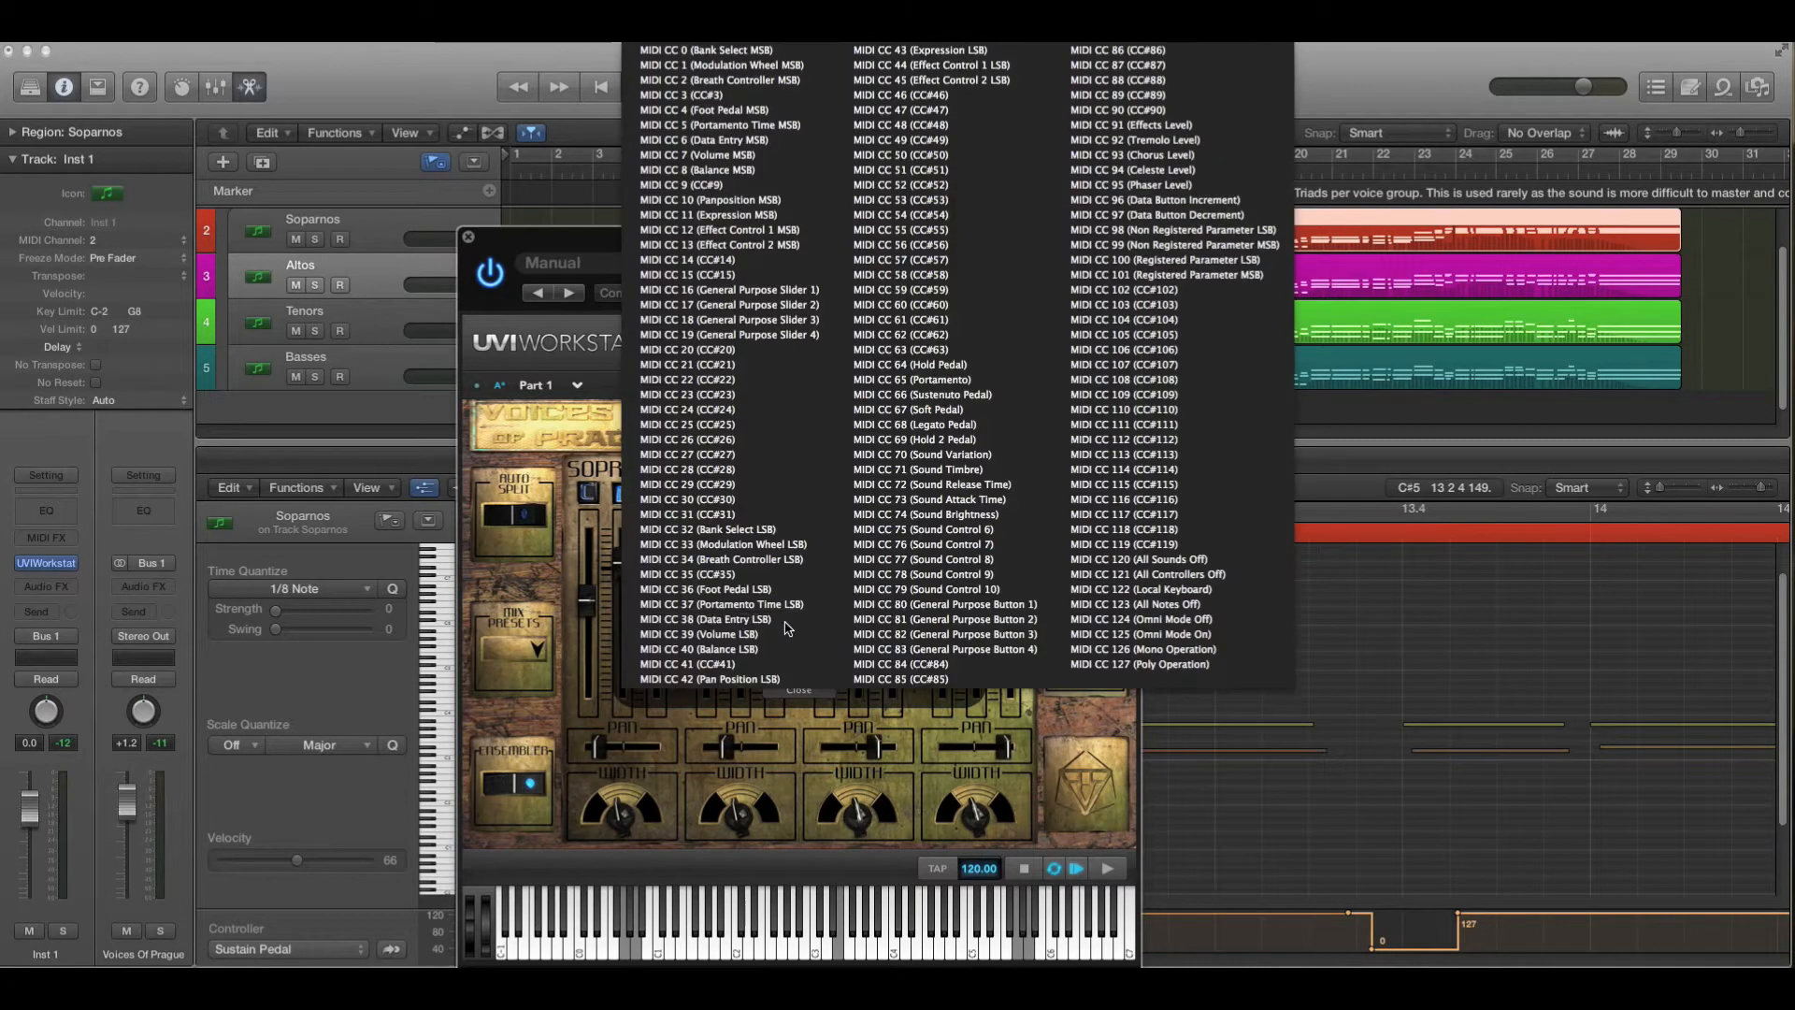
{"action": "left_click", "coordinate": [616, 694]}
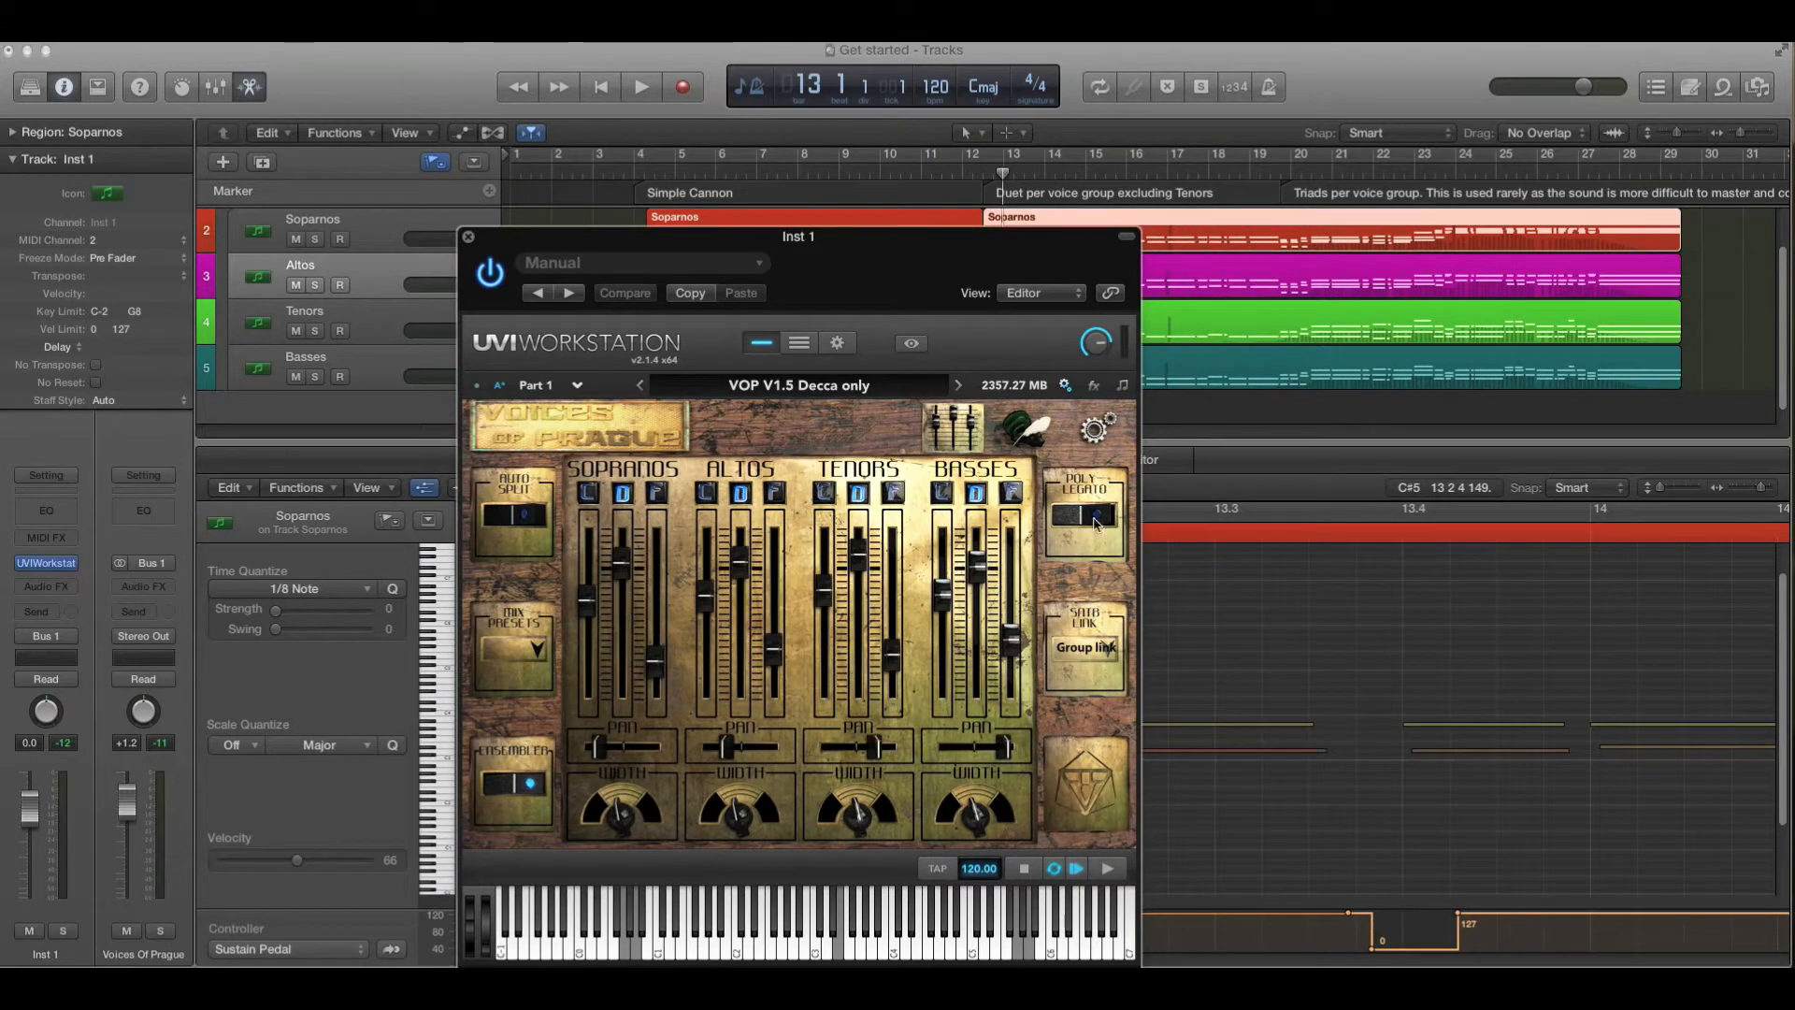
- Switch the plug-in to the phrase book page and inspect the Loop1 button's MIDI control assignment
{"action": "left_click", "coordinate": [1019, 435]}
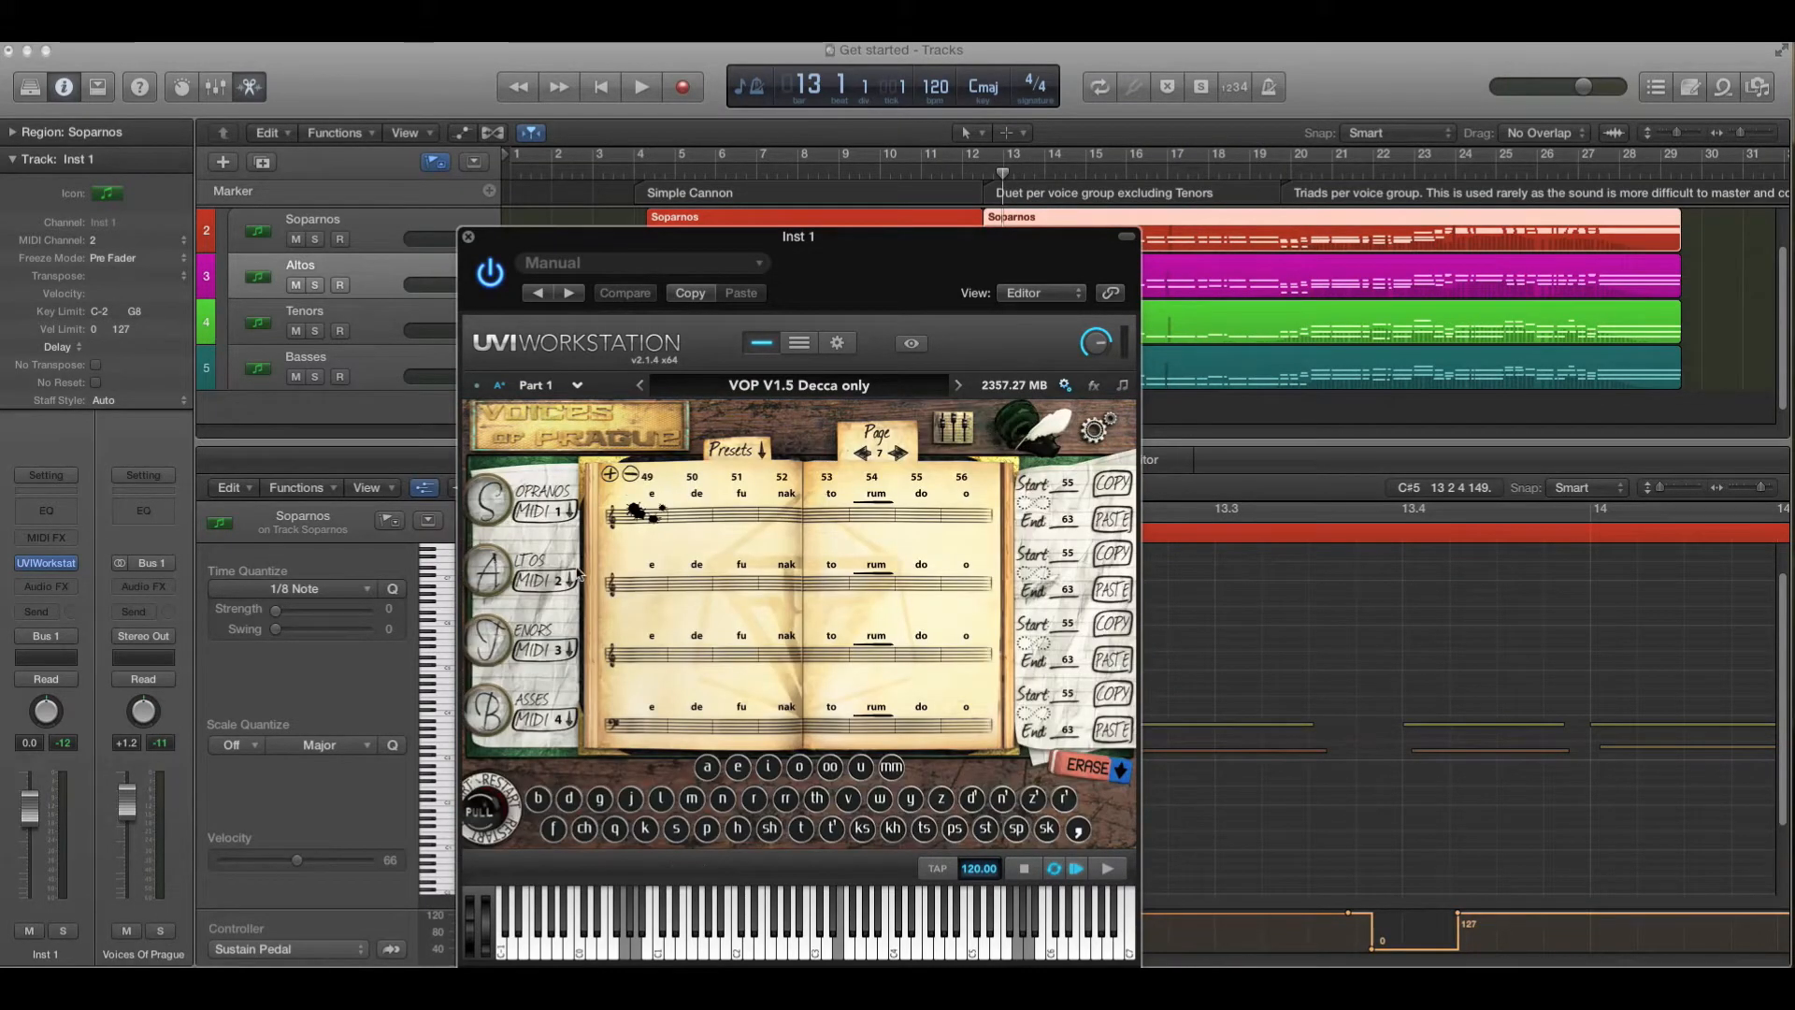
{"action": "right_click", "coordinate": [1037, 506]}
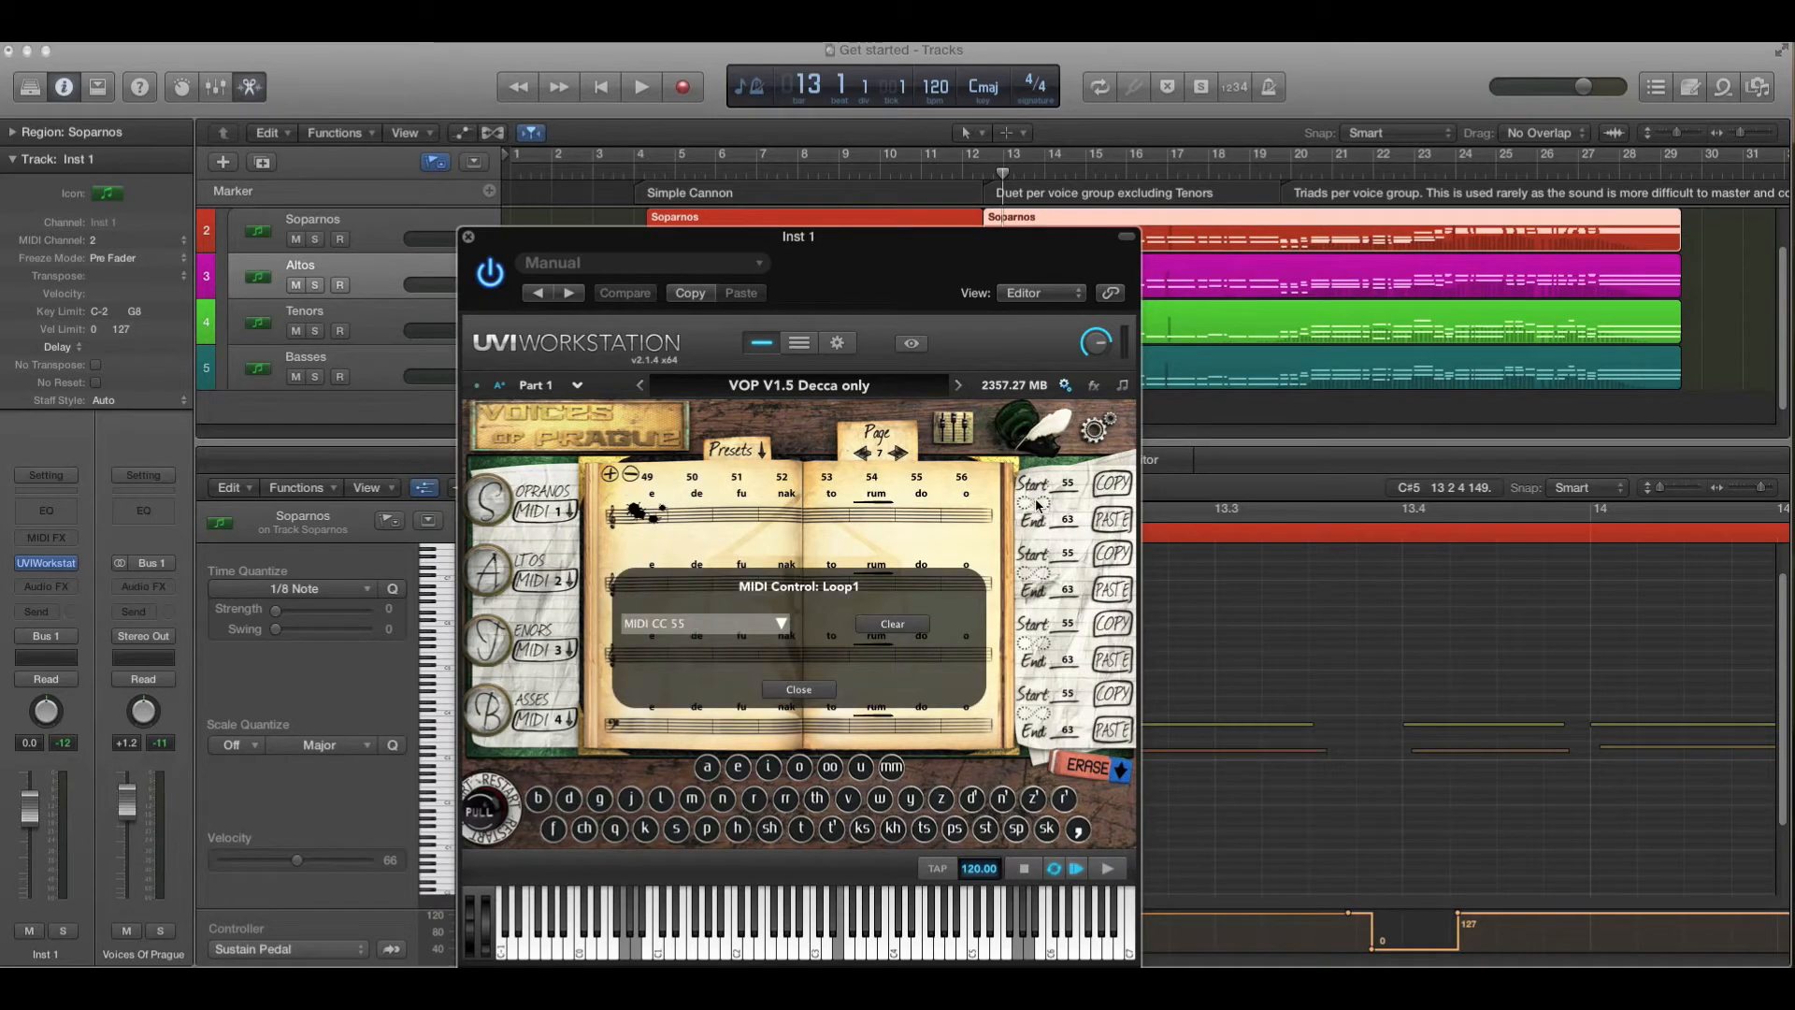
{"action": "left_click", "coordinate": [820, 690]}
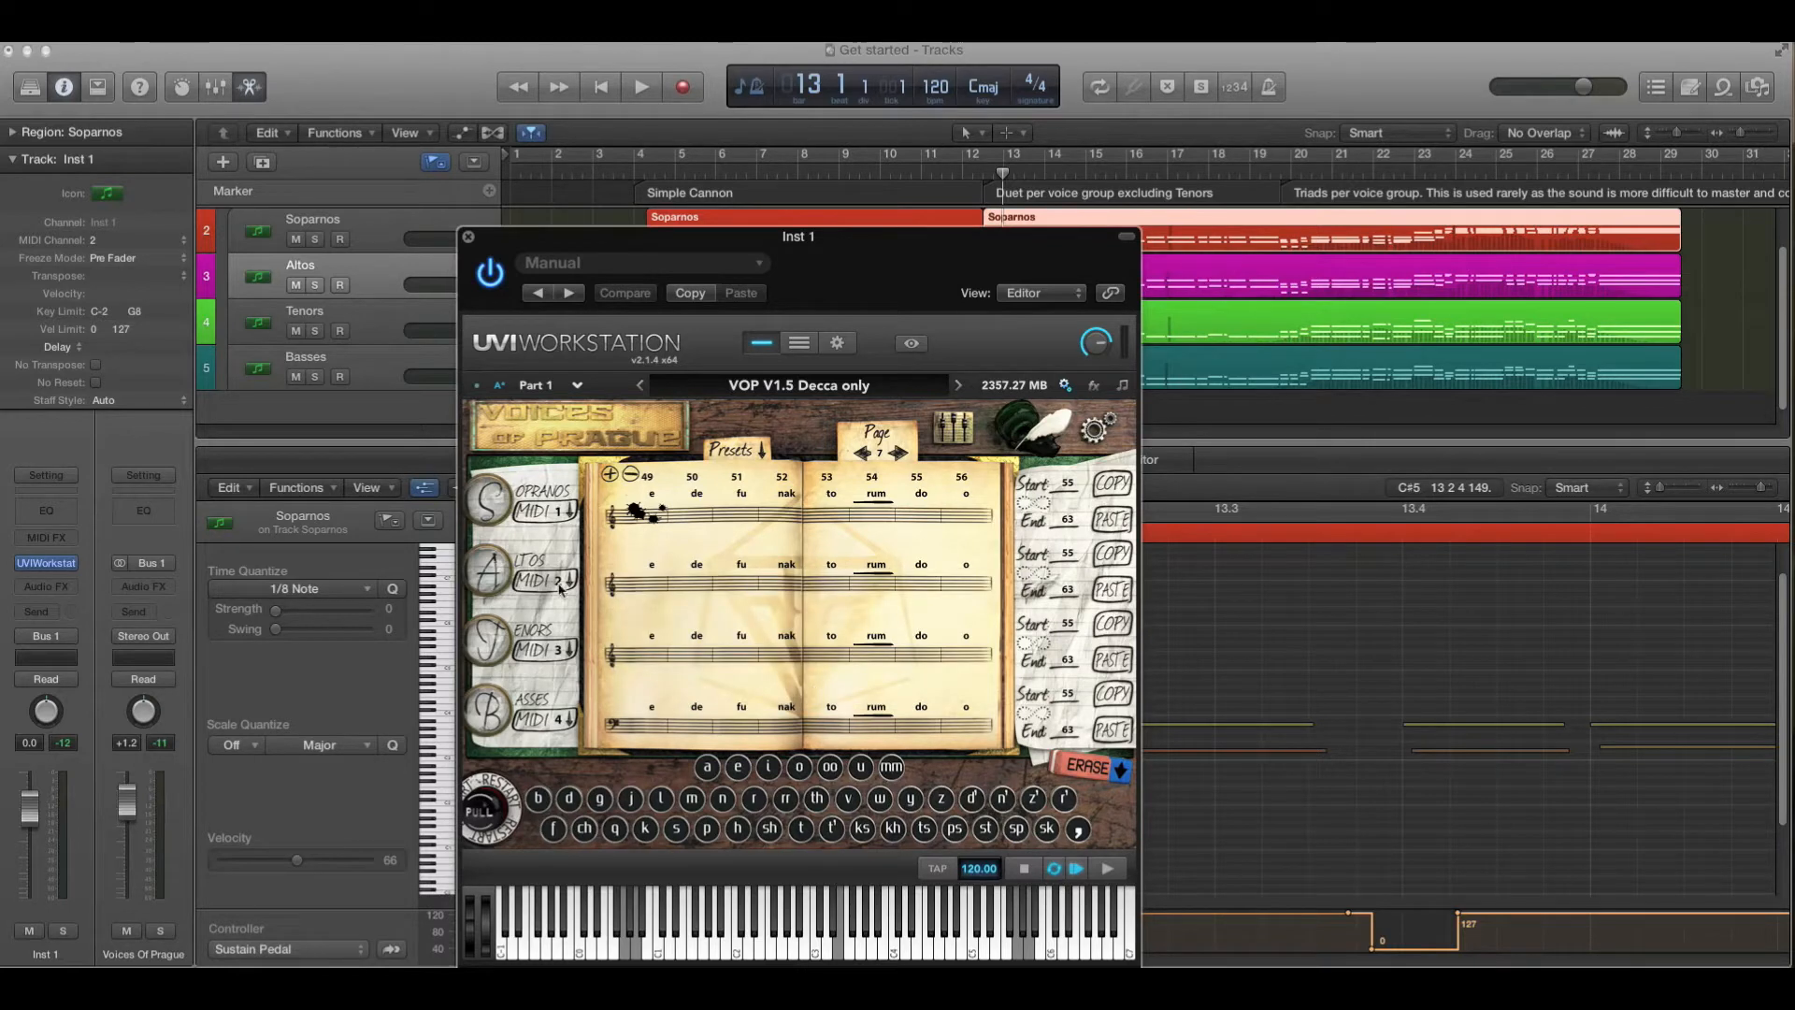
- Turn to page 8 of the phrase book and inspect the soprano Loop1 button and its MIDI control assignment again
{"action": "left_click", "coordinate": [924, 507]}
{"action": "left_click", "coordinate": [901, 455]}
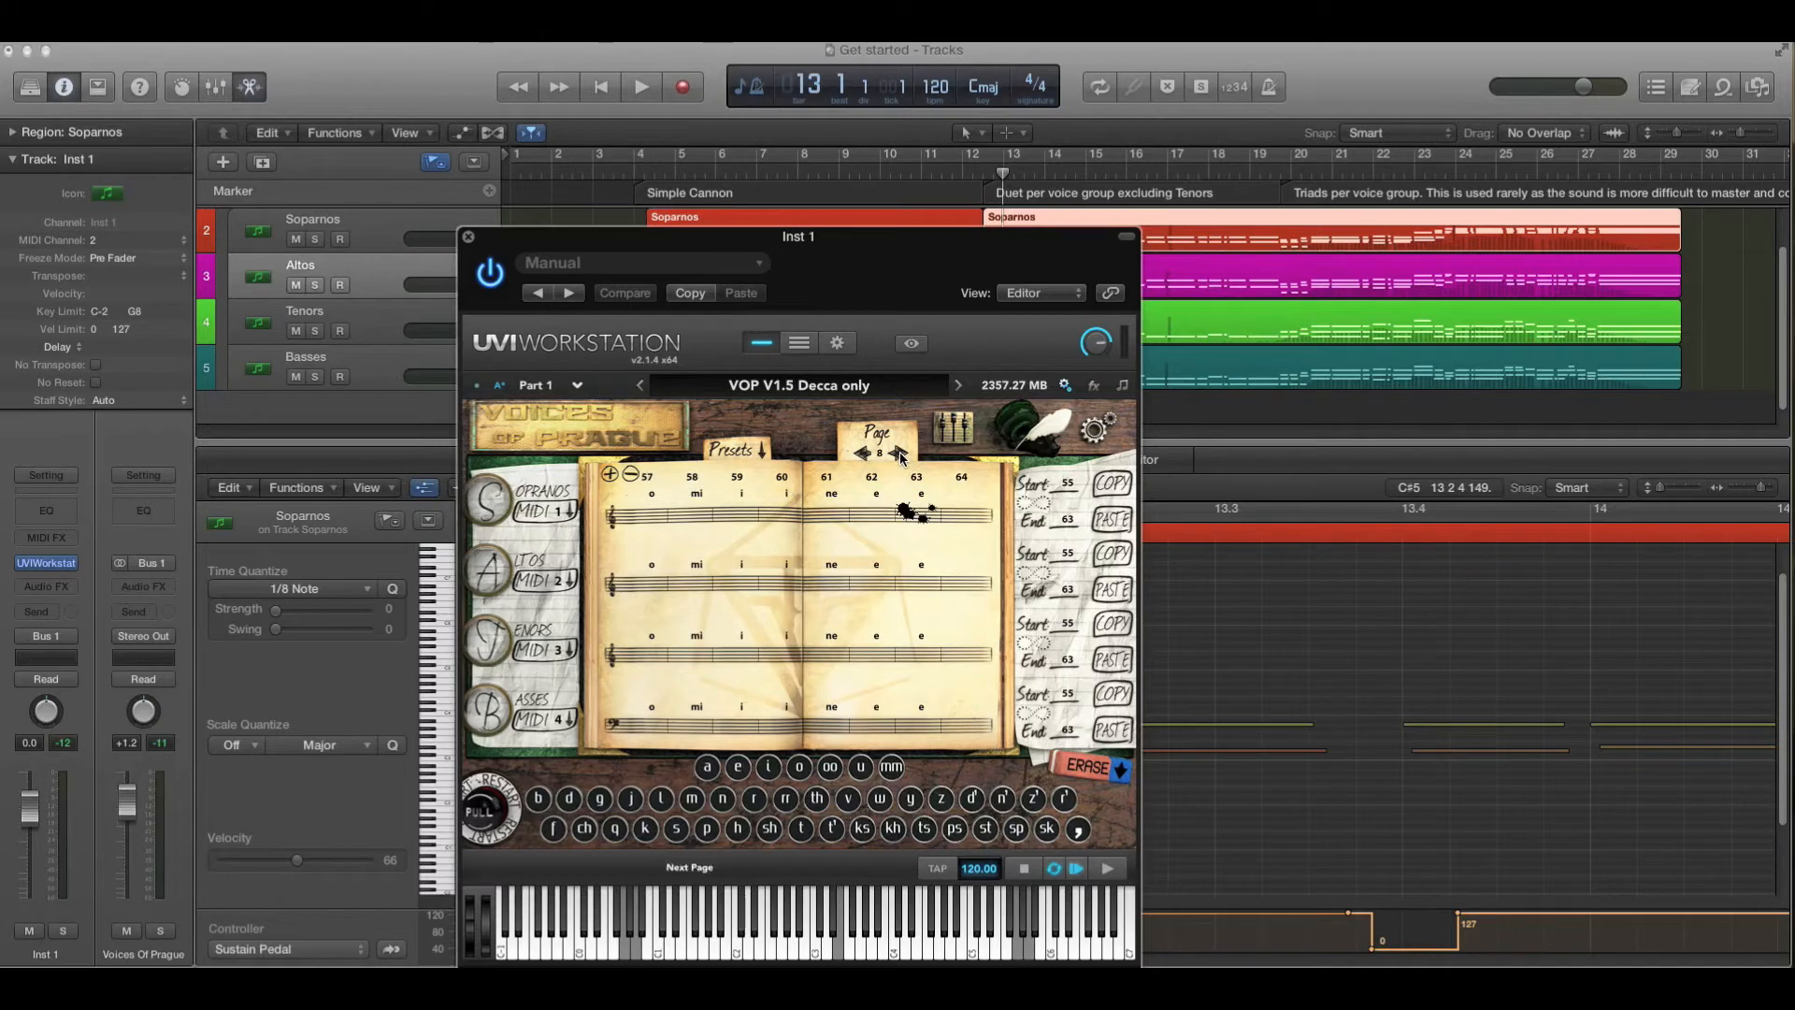
{"action": "right_click", "coordinate": [1035, 510]}
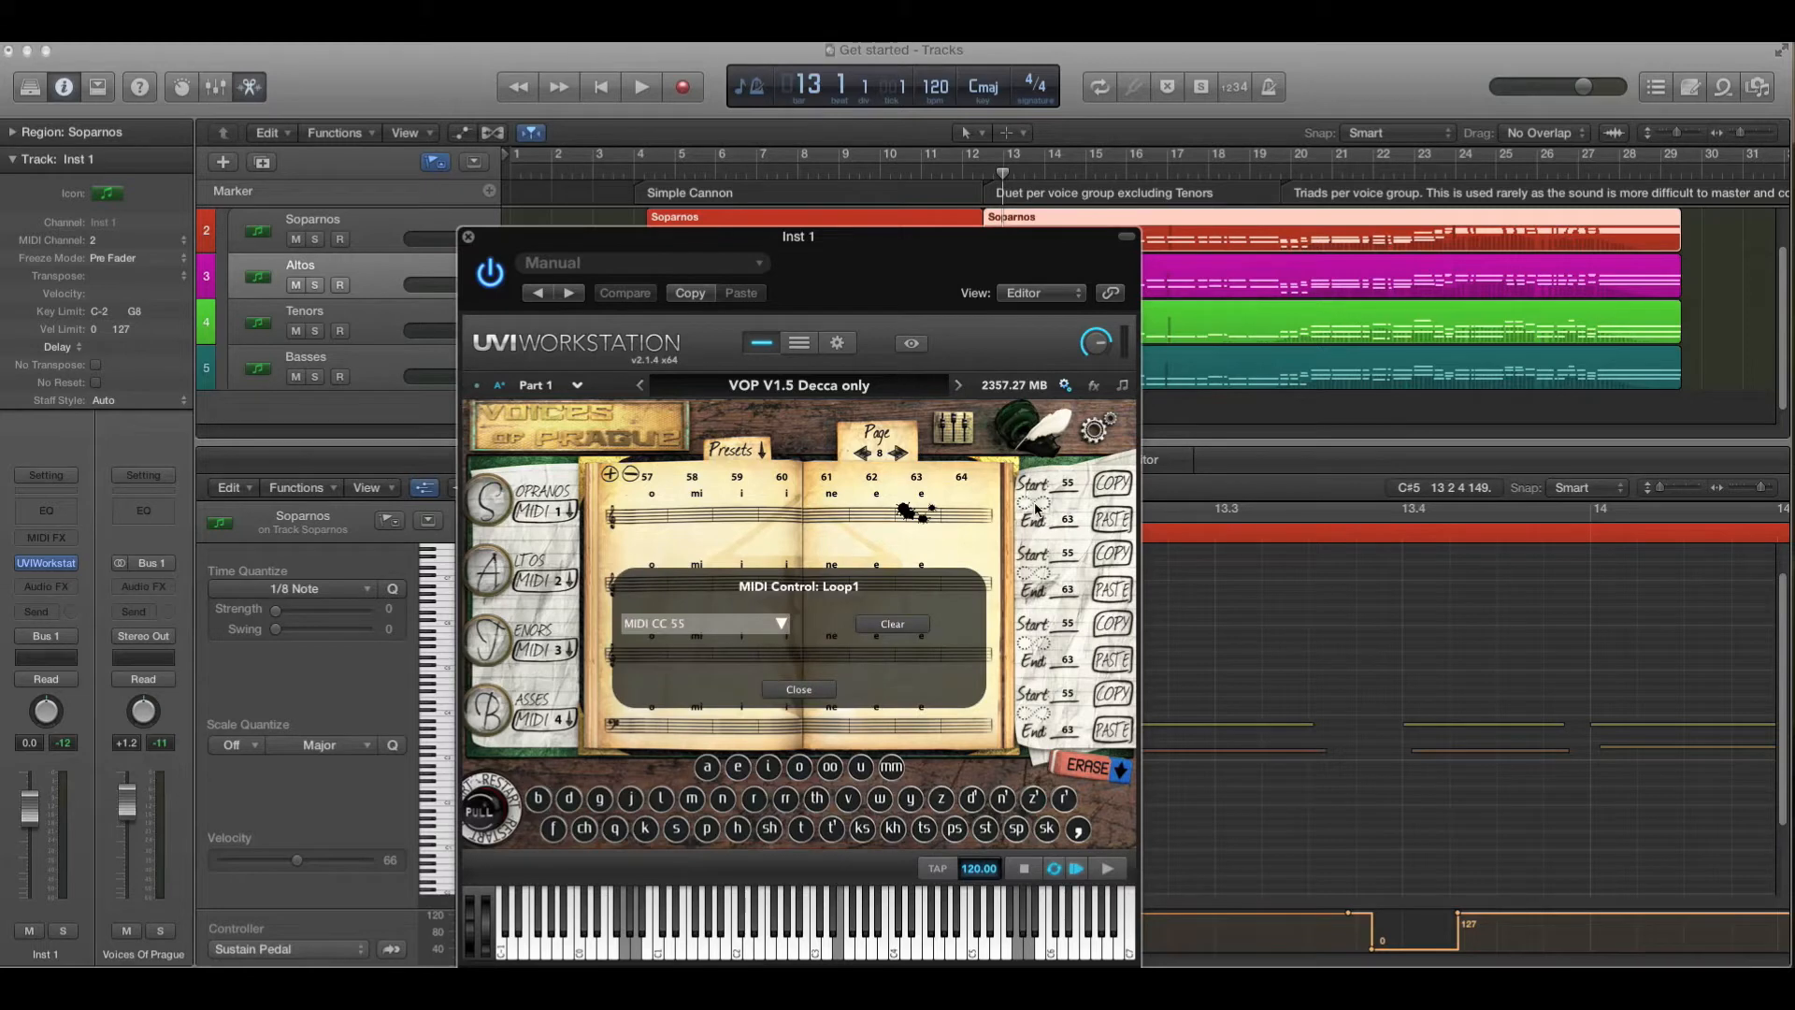
{"action": "left_click", "coordinate": [799, 687]}
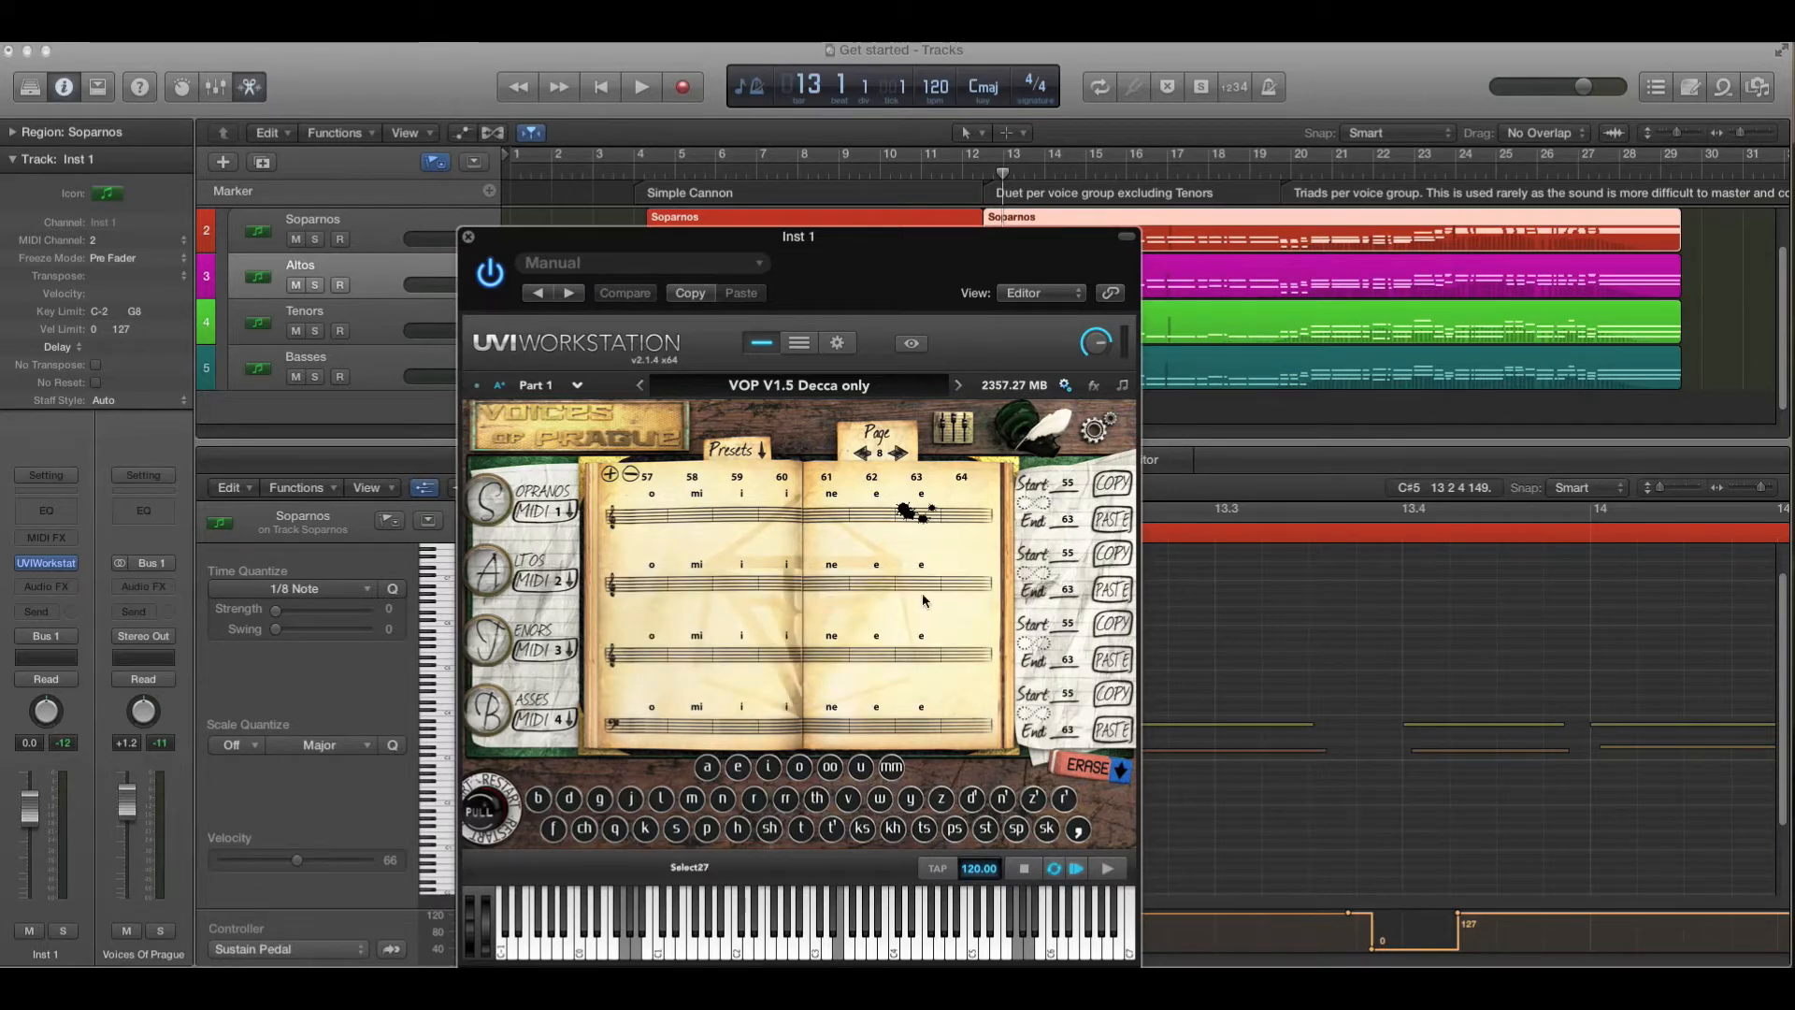
{"action": "left_click", "coordinate": [1030, 510]}
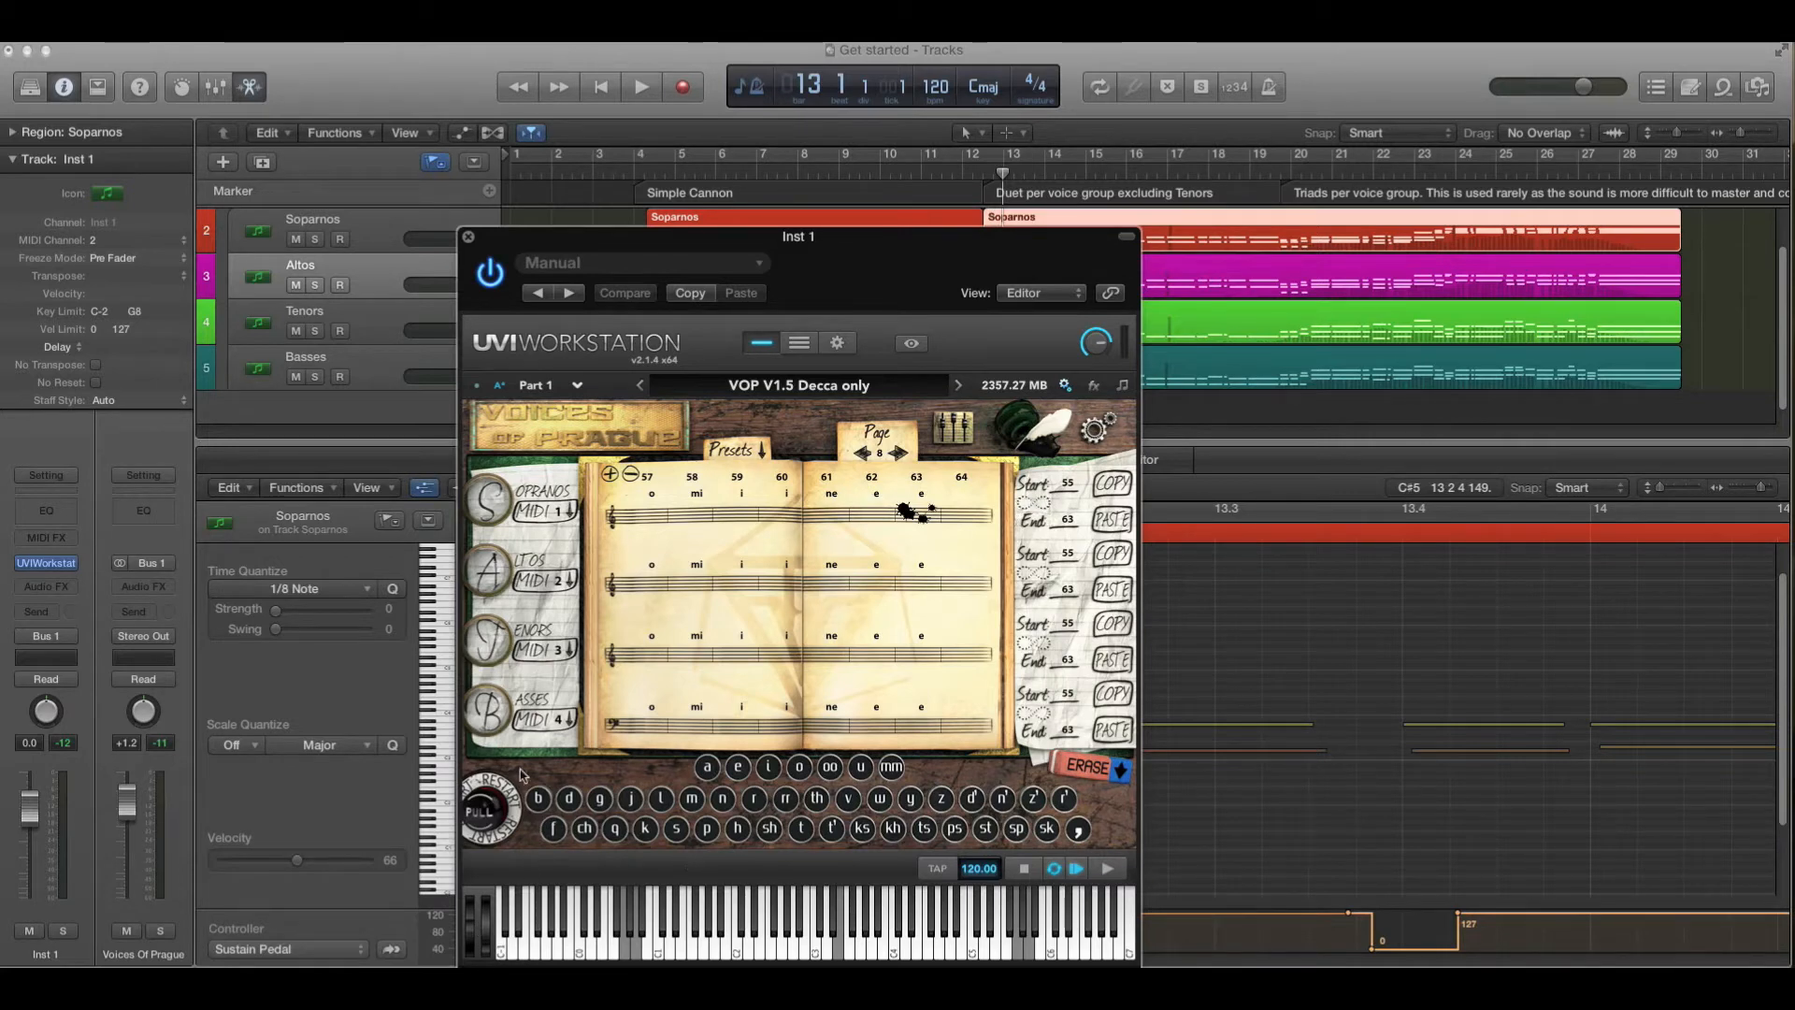
{"action": "right_click", "coordinate": [1034, 509]}
{"action": "left_click", "coordinate": [800, 690]}
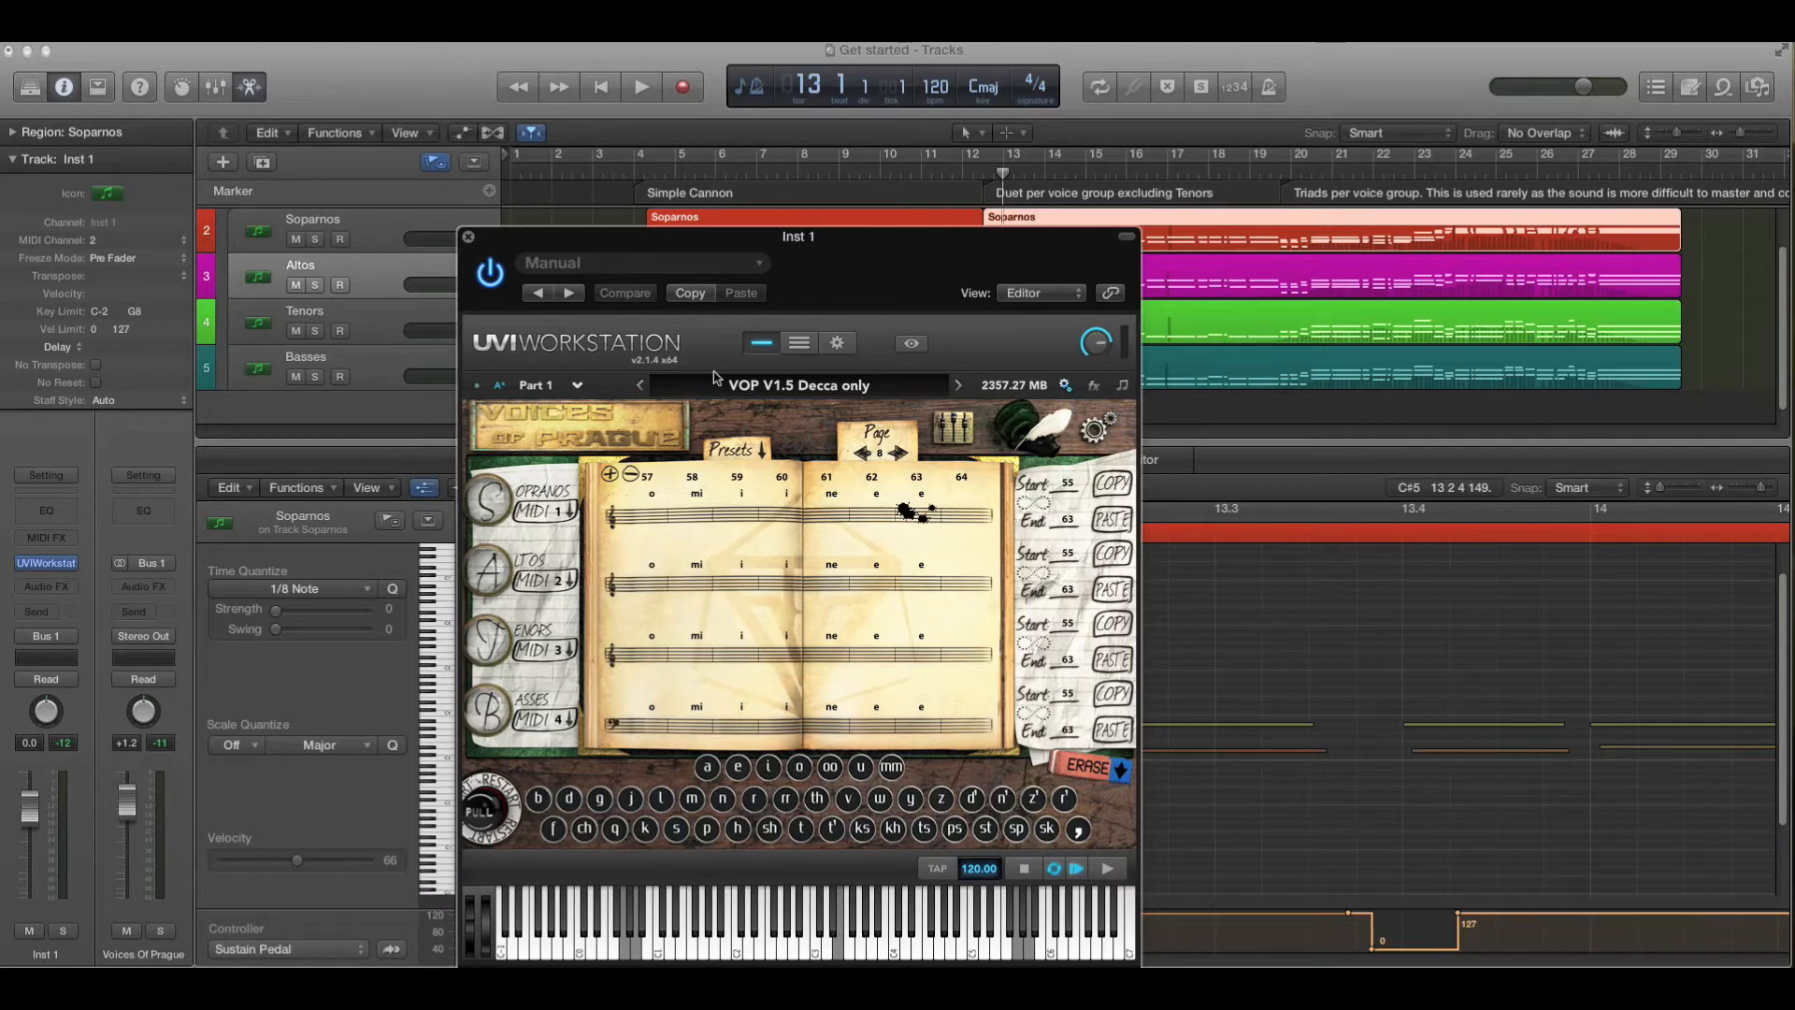
- Switch the plug-in back to its mixer page and reposition its window below the track list
{"action": "left_click_drag", "start_coordinate": [801, 245], "coordinate": [748, 209]}
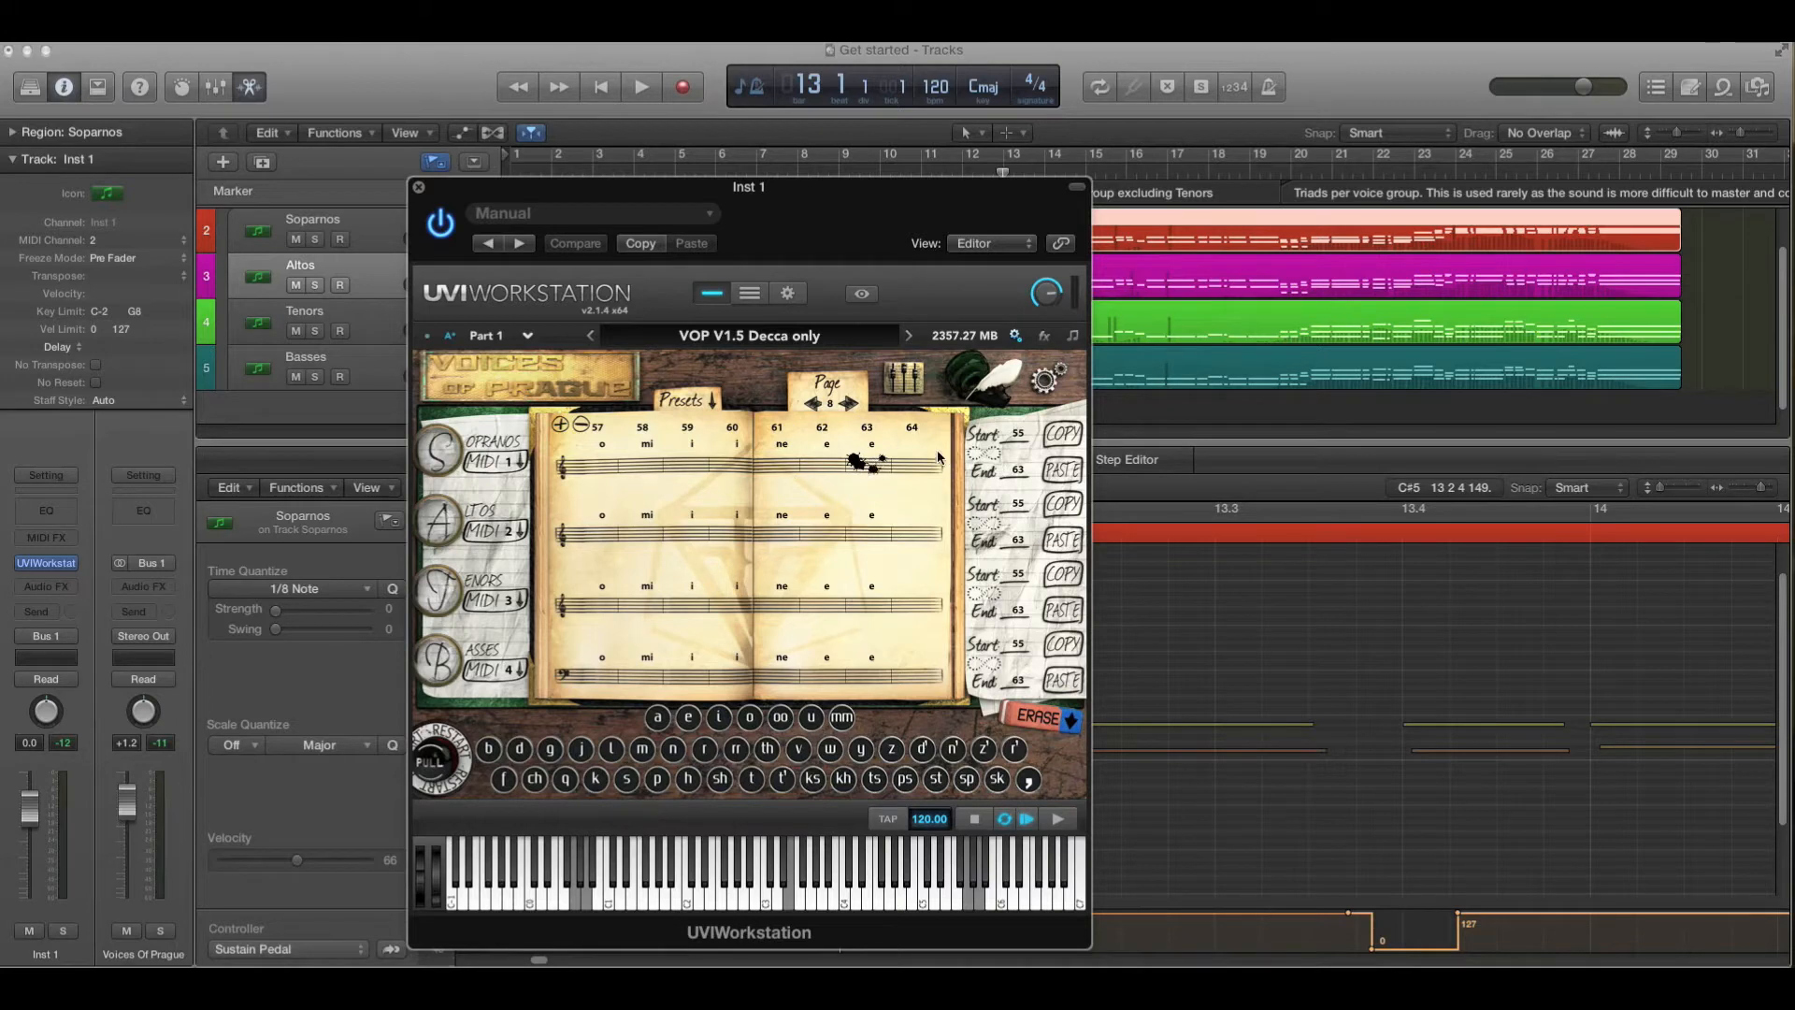
{"action": "left_click", "coordinate": [904, 384]}
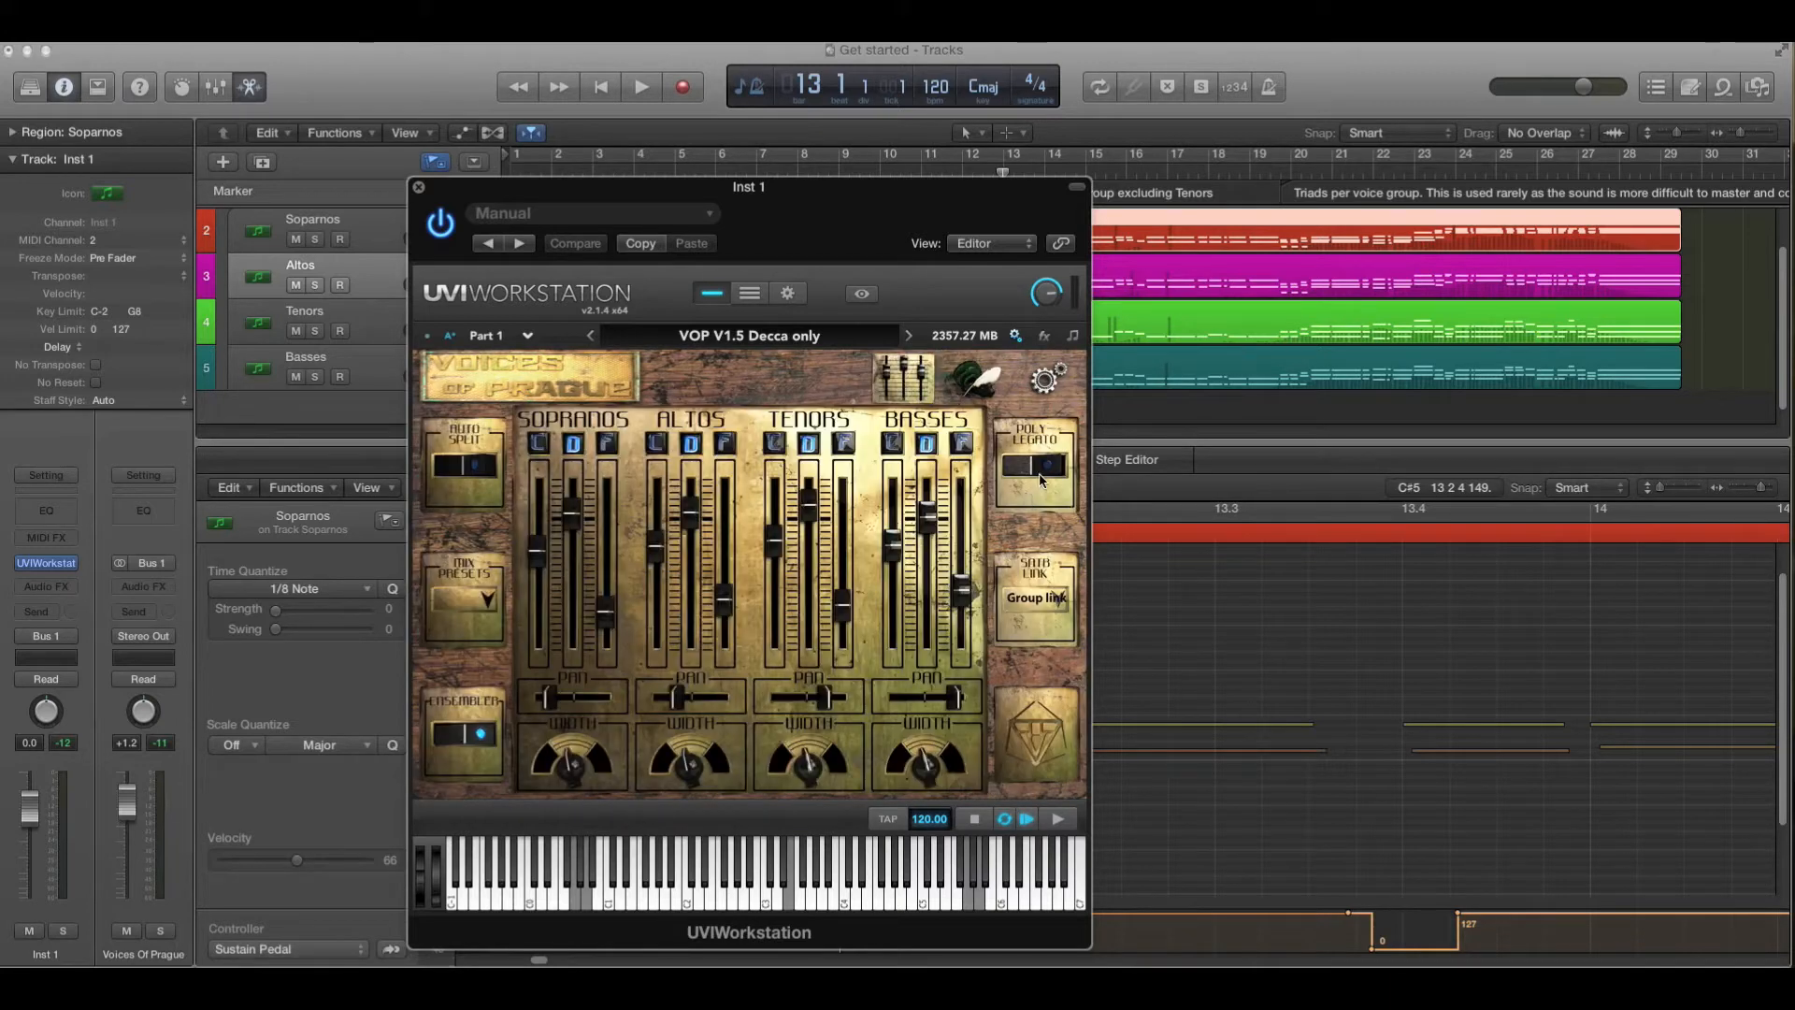
{"action": "left_click_drag", "start_coordinate": [949, 203], "coordinate": [611, 195]}
{"action": "scroll", "coordinate": [905, 294], "scroll_direction": "up", "scroll_amount": 2}
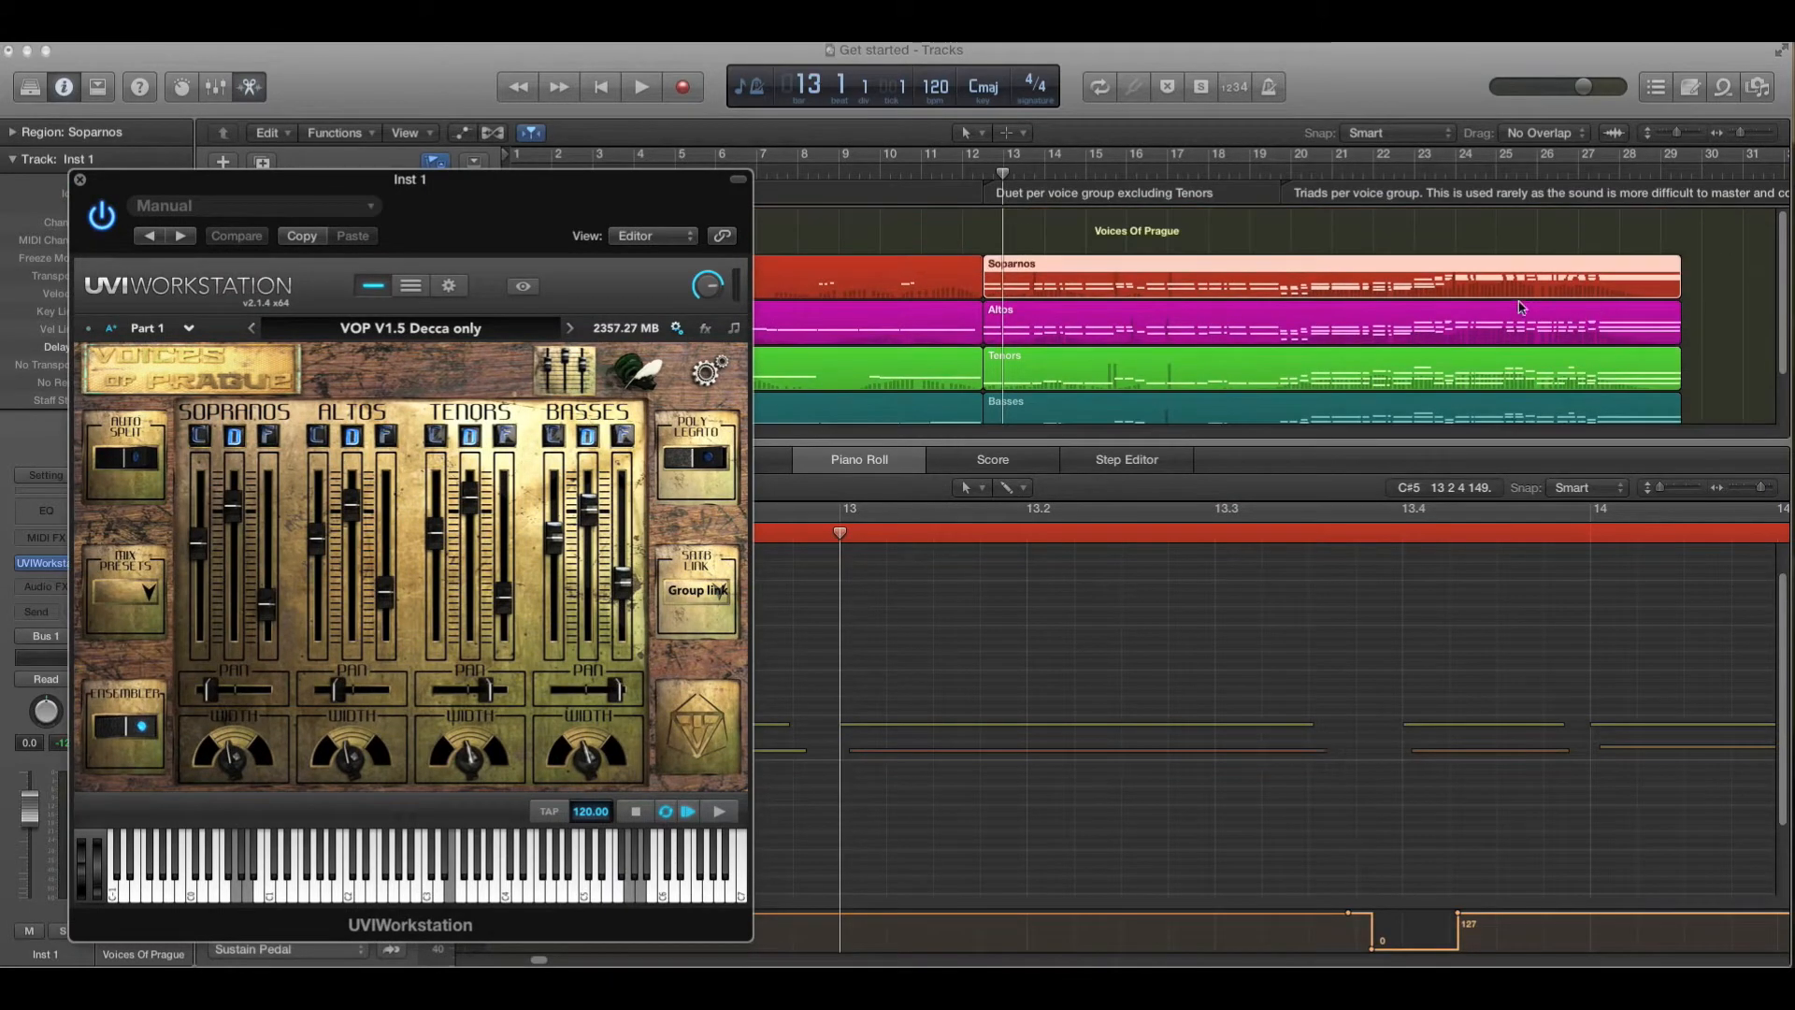
{"action": "left_click_drag", "start_coordinate": [614, 182], "coordinate": [671, 591]}
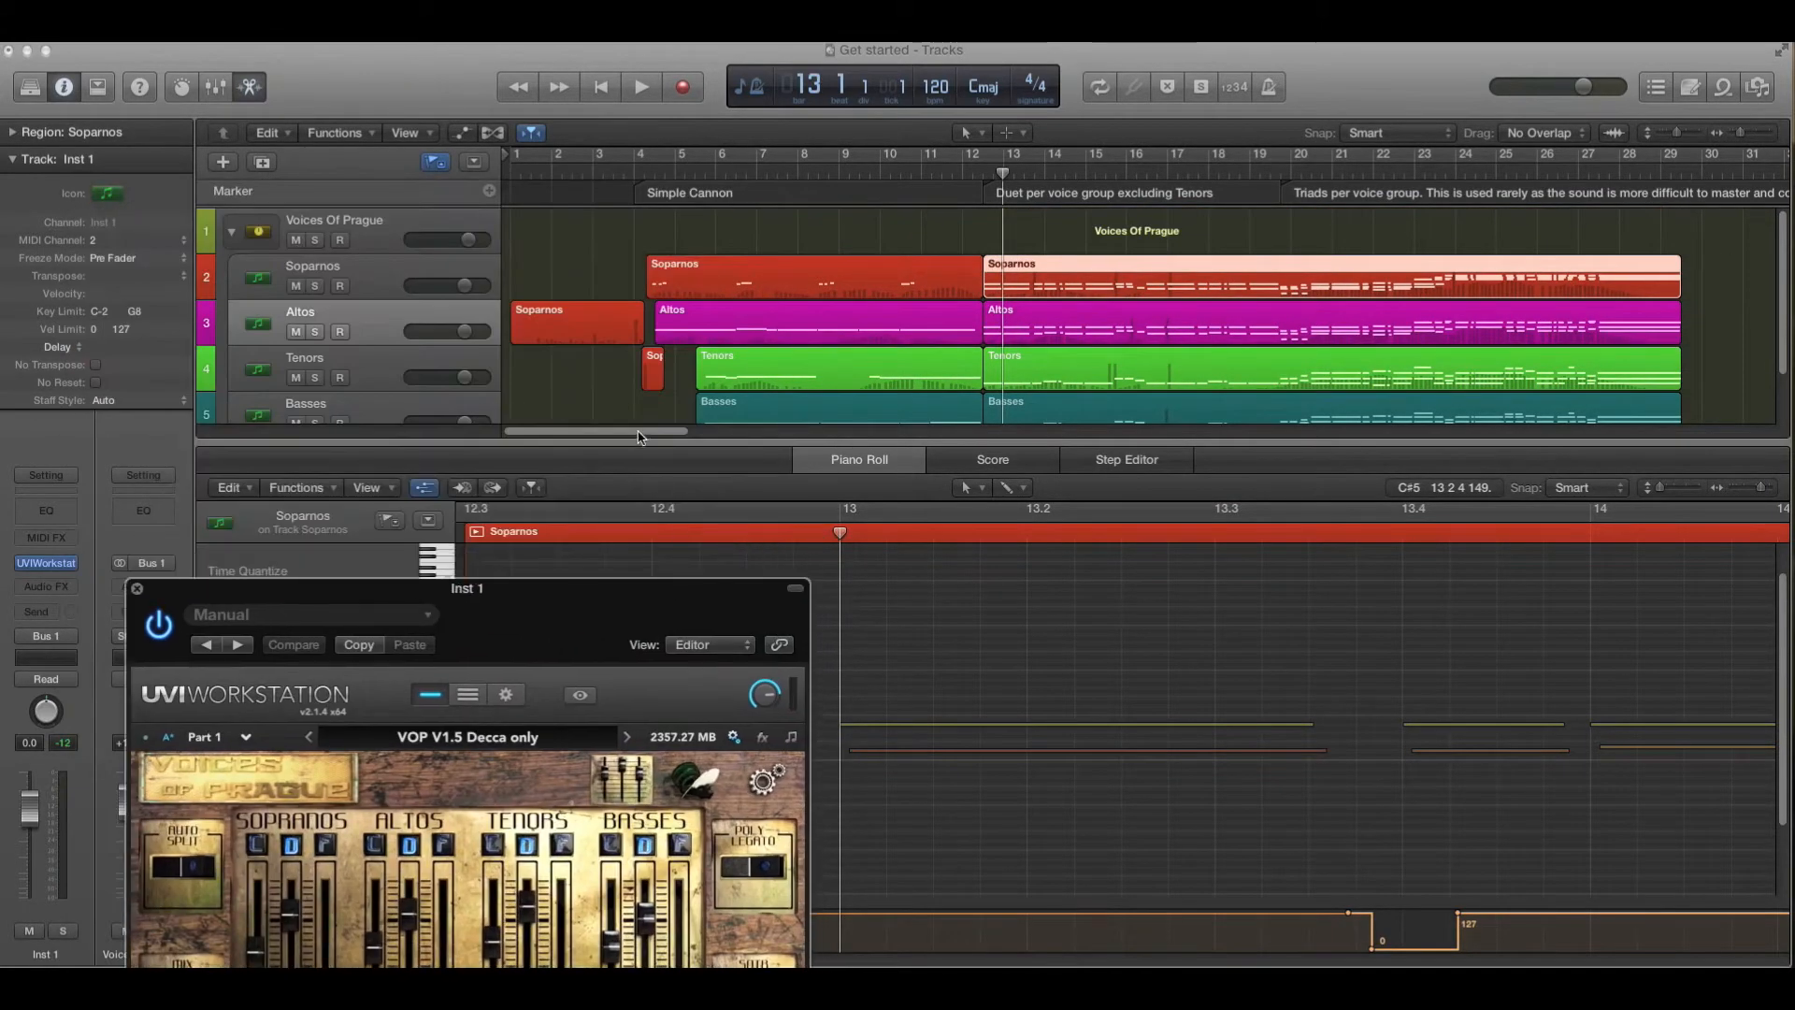
- Move the plug-in window to the screen edge and select the long Soparnos region spanning roughly bars 34 to 55
{"action": "scroll", "coordinate": [812, 430], "scroll_direction": "right", "scroll_amount": 5}
{"action": "scroll", "coordinate": [812, 430], "scroll_direction": "left", "scroll_amount": 5}
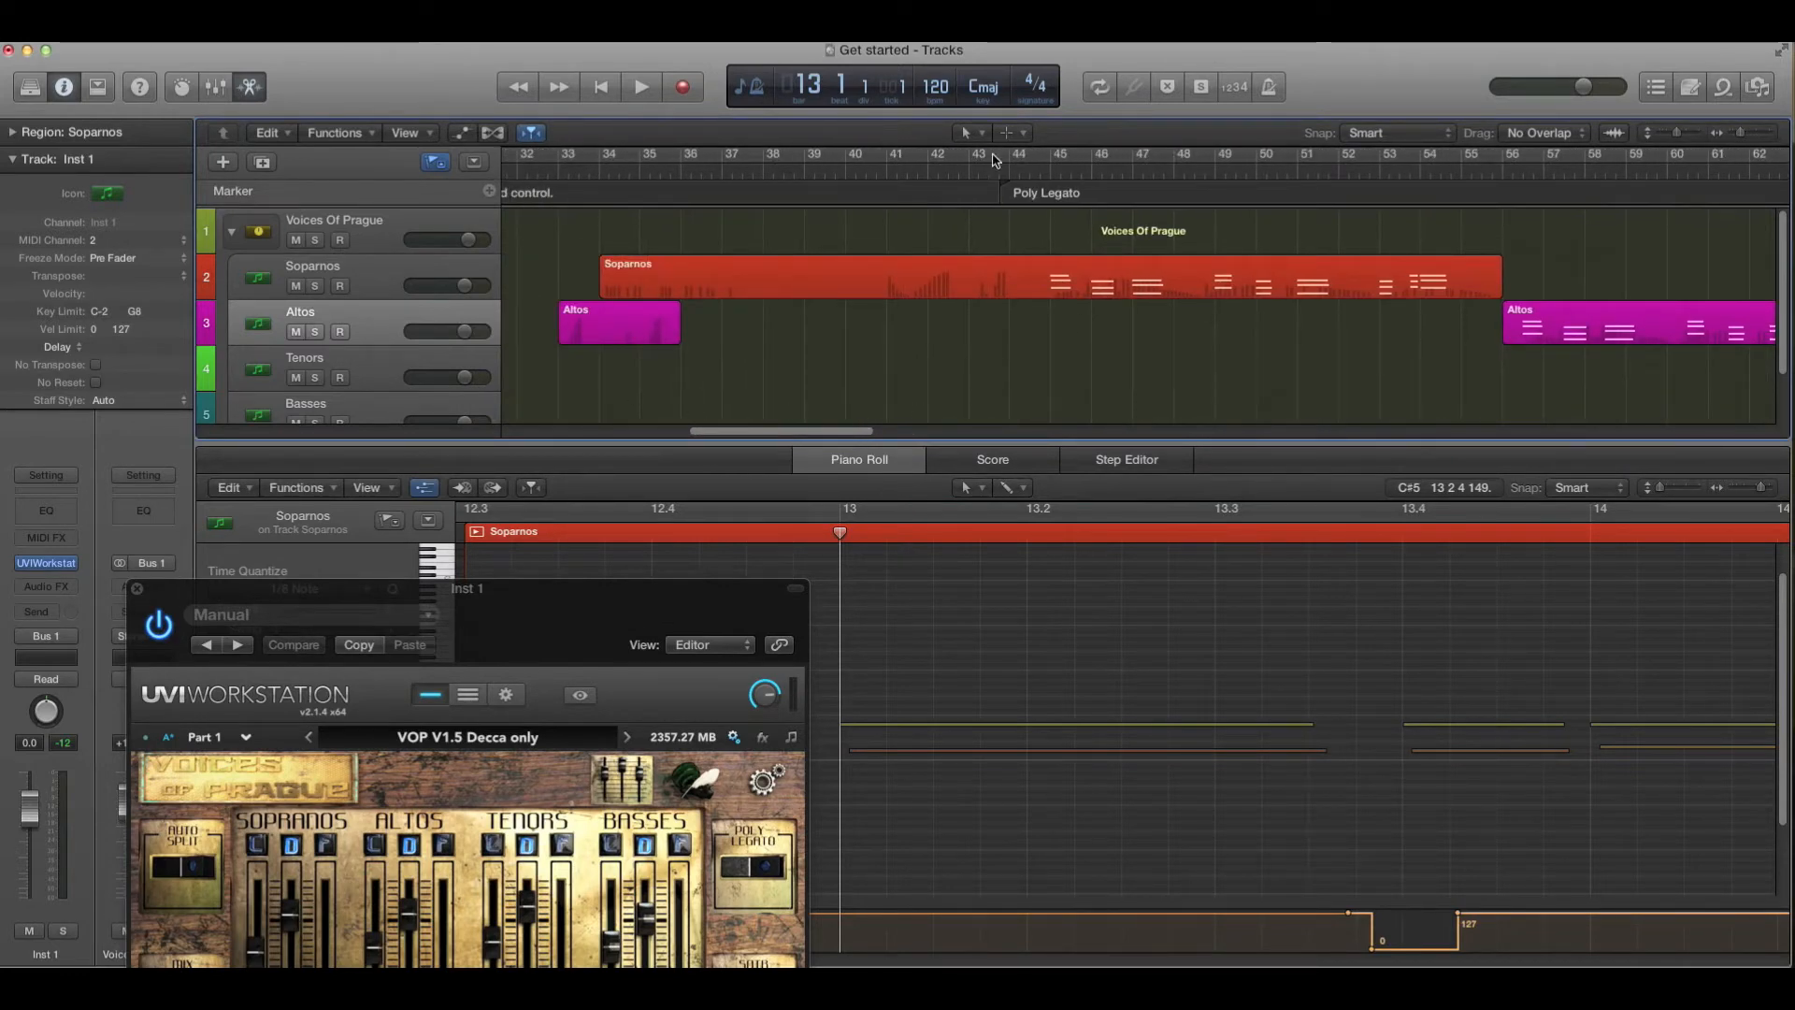
{"action": "left_click_drag", "start_coordinate": [533, 588], "coordinate": [1061, 405]}
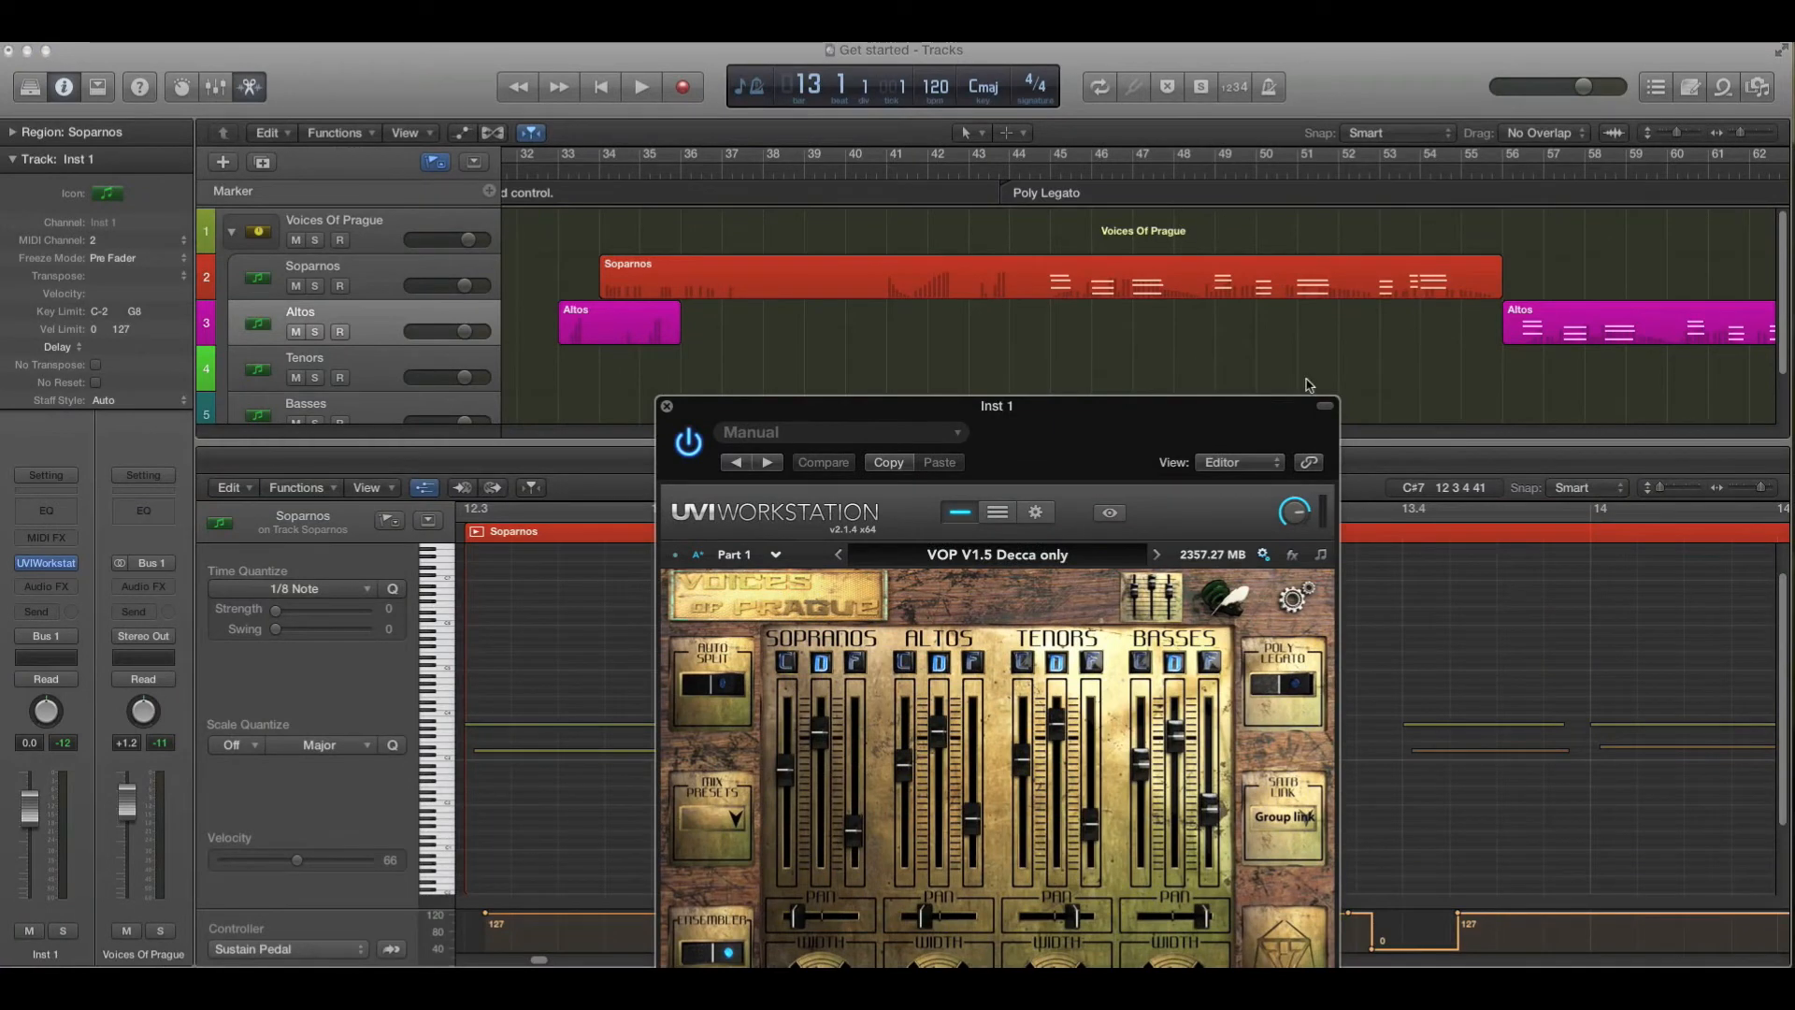
{"action": "left_click_drag", "start_coordinate": [1167, 423], "coordinate": [1794, 116]}
{"action": "left_click", "coordinate": [1409, 259]}
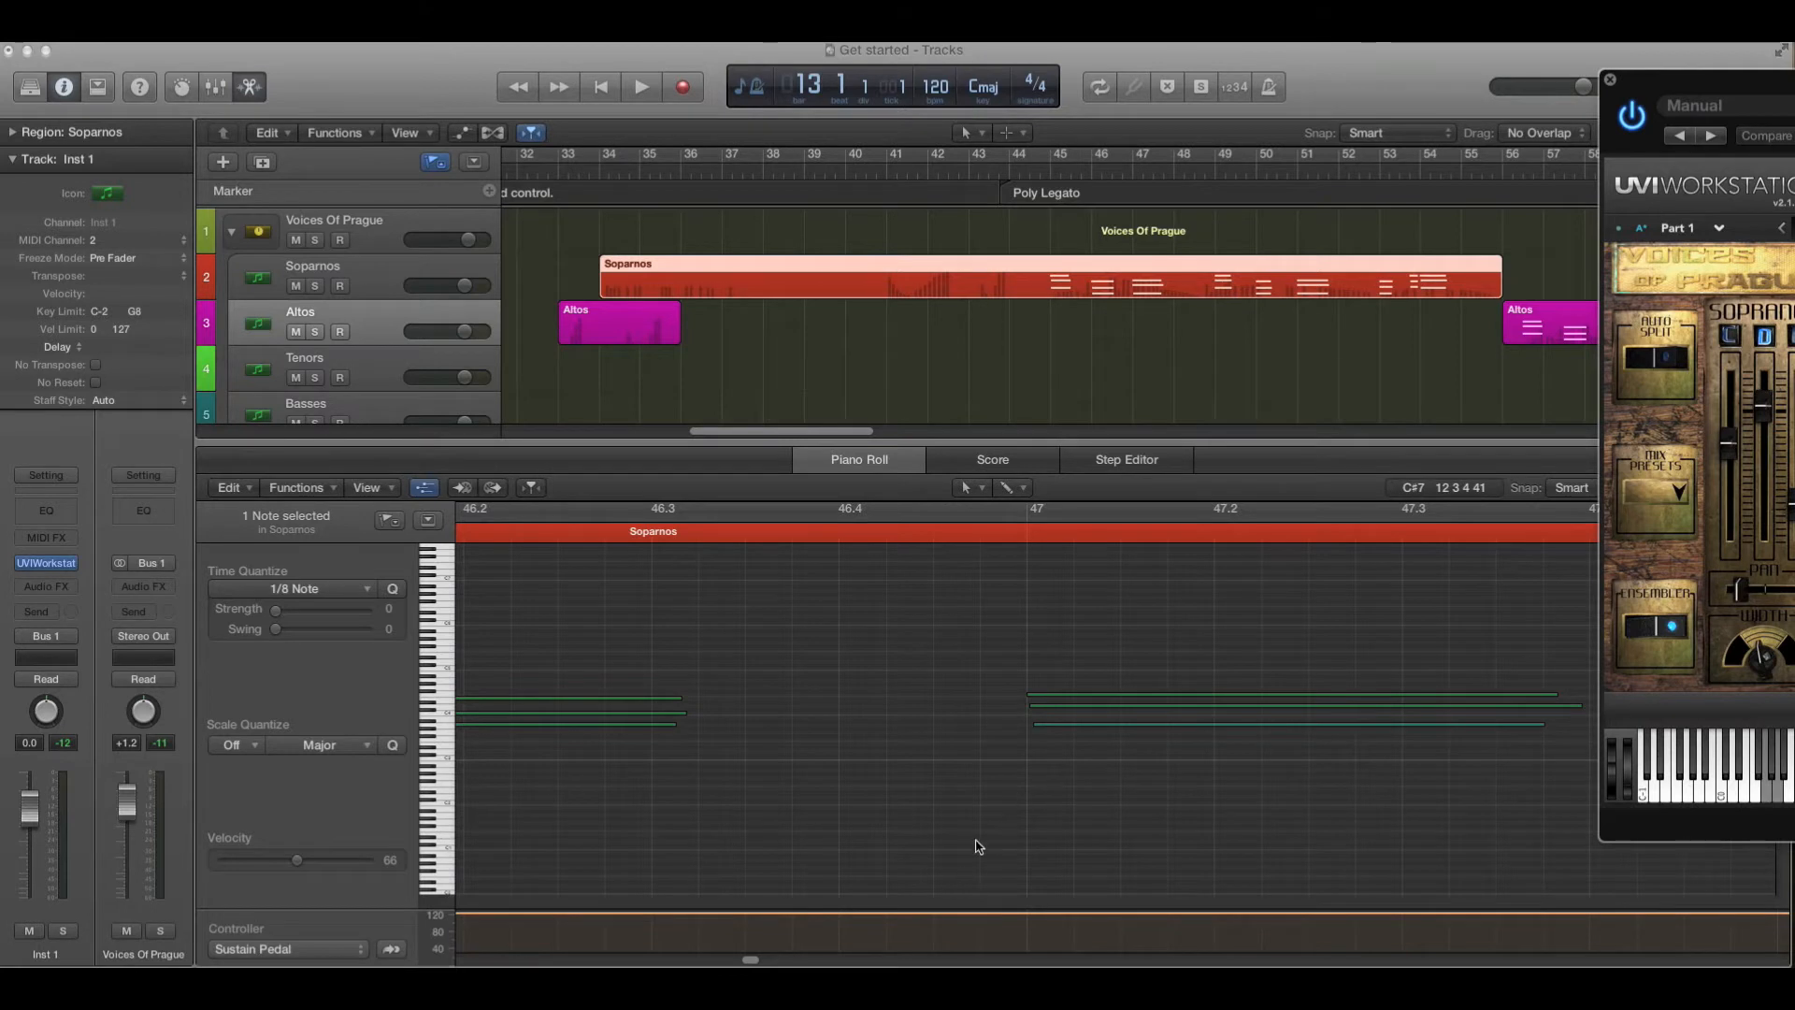
- Place the playhead at bar 48 and bring bar 45 into view in the piano roll
{"action": "mouse_move", "coordinate": [837, 433]}
{"action": "left_mouse_down"}
{"action": "mouse_move", "coordinate": [889, 433]}
{"action": "mouse_move", "coordinate": [861, 433]}
{"action": "left_mouse_up"}
{"action": "left_click", "coordinate": [1024, 176]}
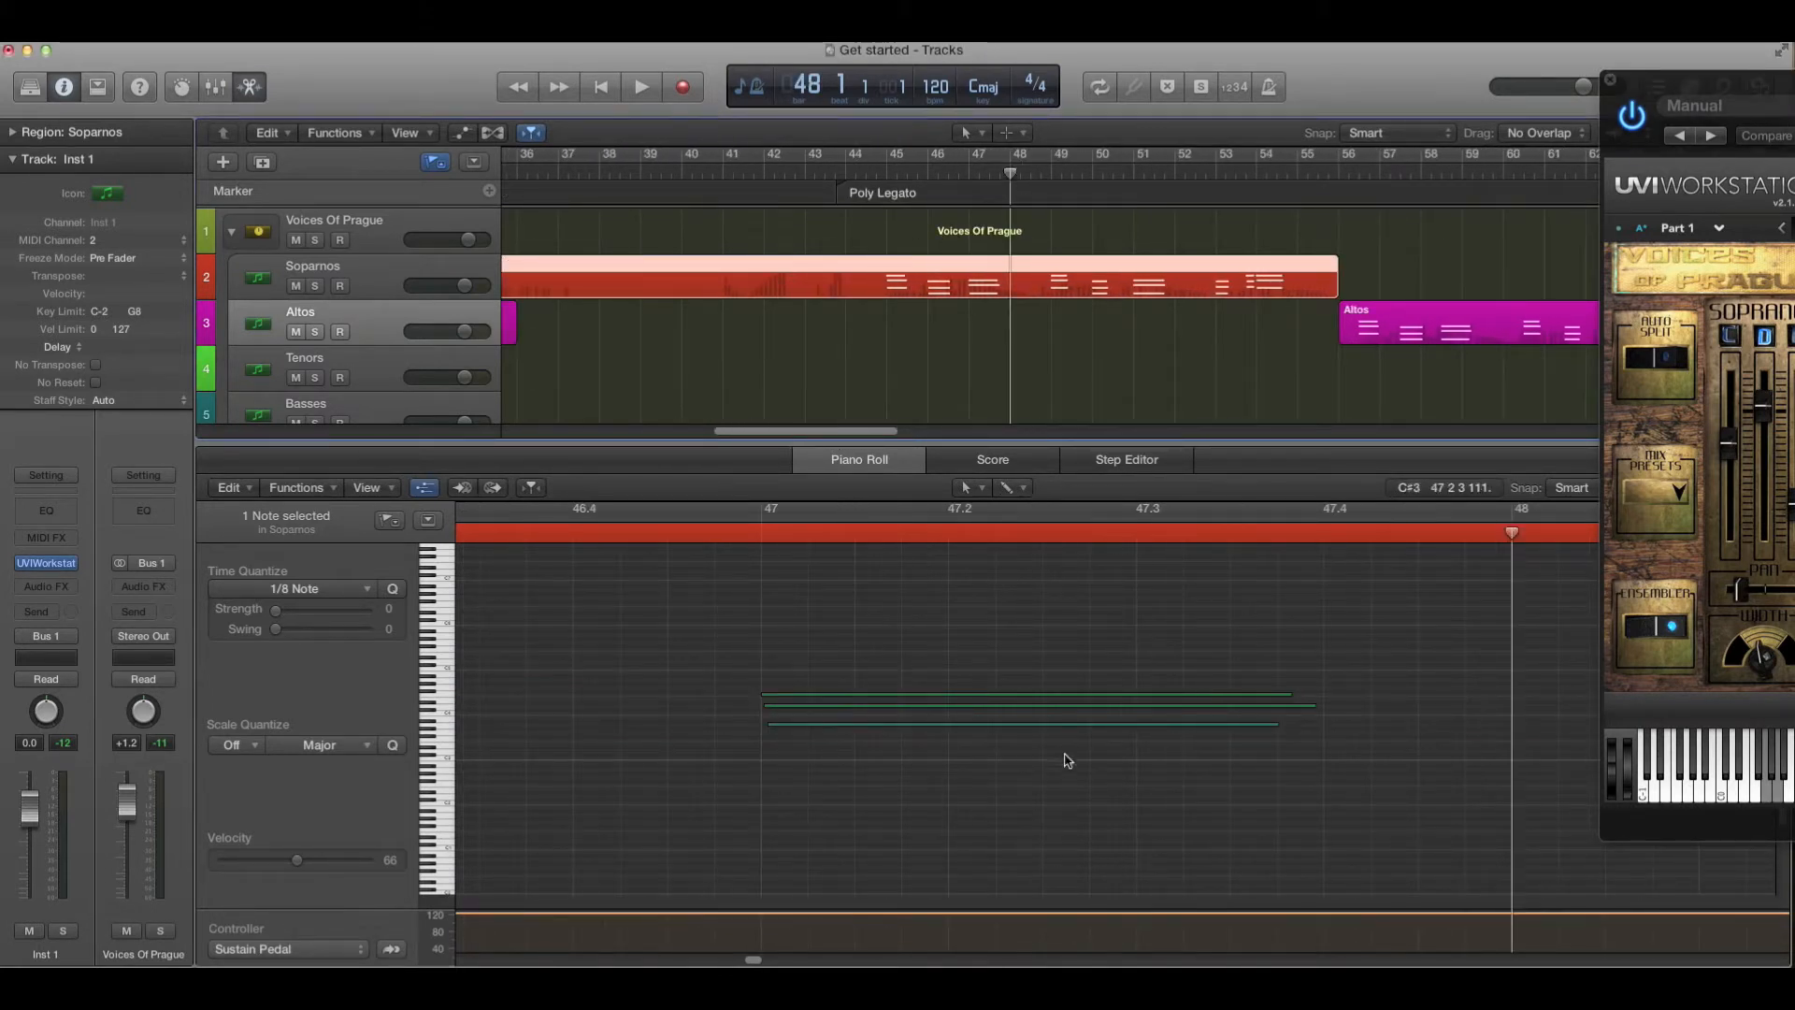
{"action": "scroll", "coordinate": [754, 963], "scroll_direction": "left", "scroll_amount": 5}
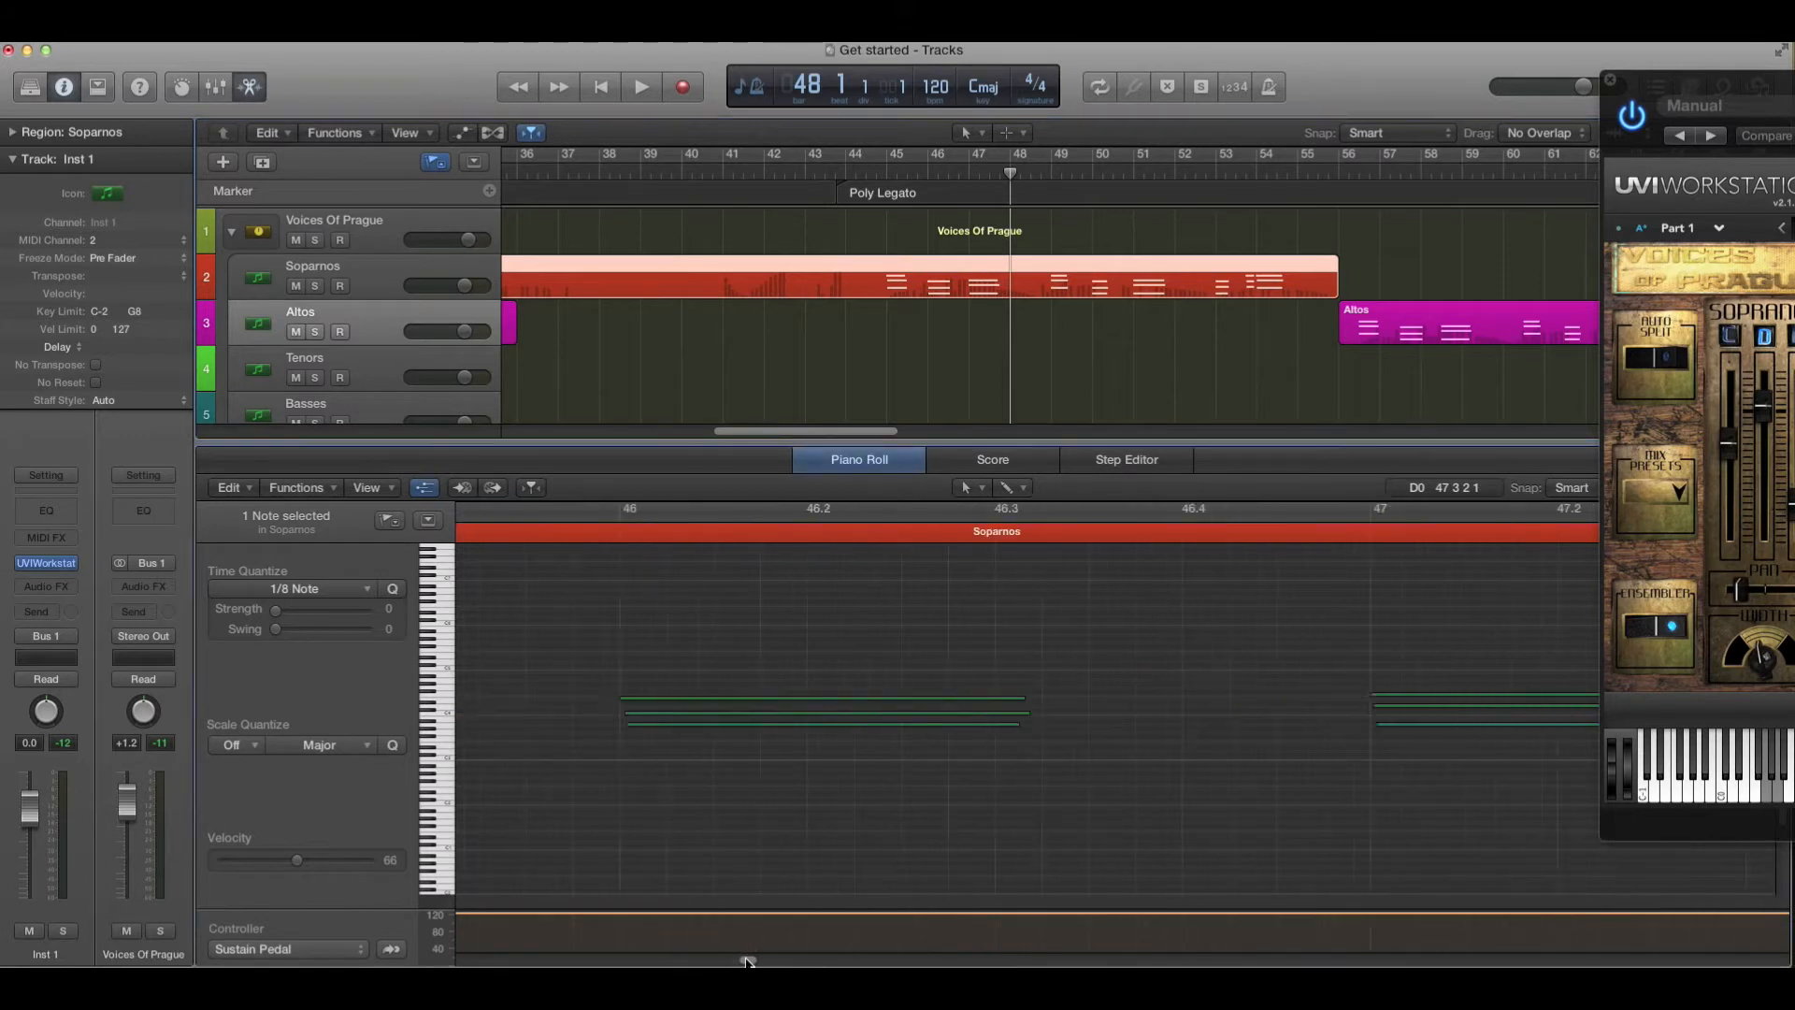
{"action": "mouse_move", "coordinate": [749, 960]}
{"action": "left_mouse_down"}
{"action": "mouse_move", "coordinate": [788, 960]}
{"action": "mouse_move", "coordinate": [739, 960]}
{"action": "left_mouse_up"}
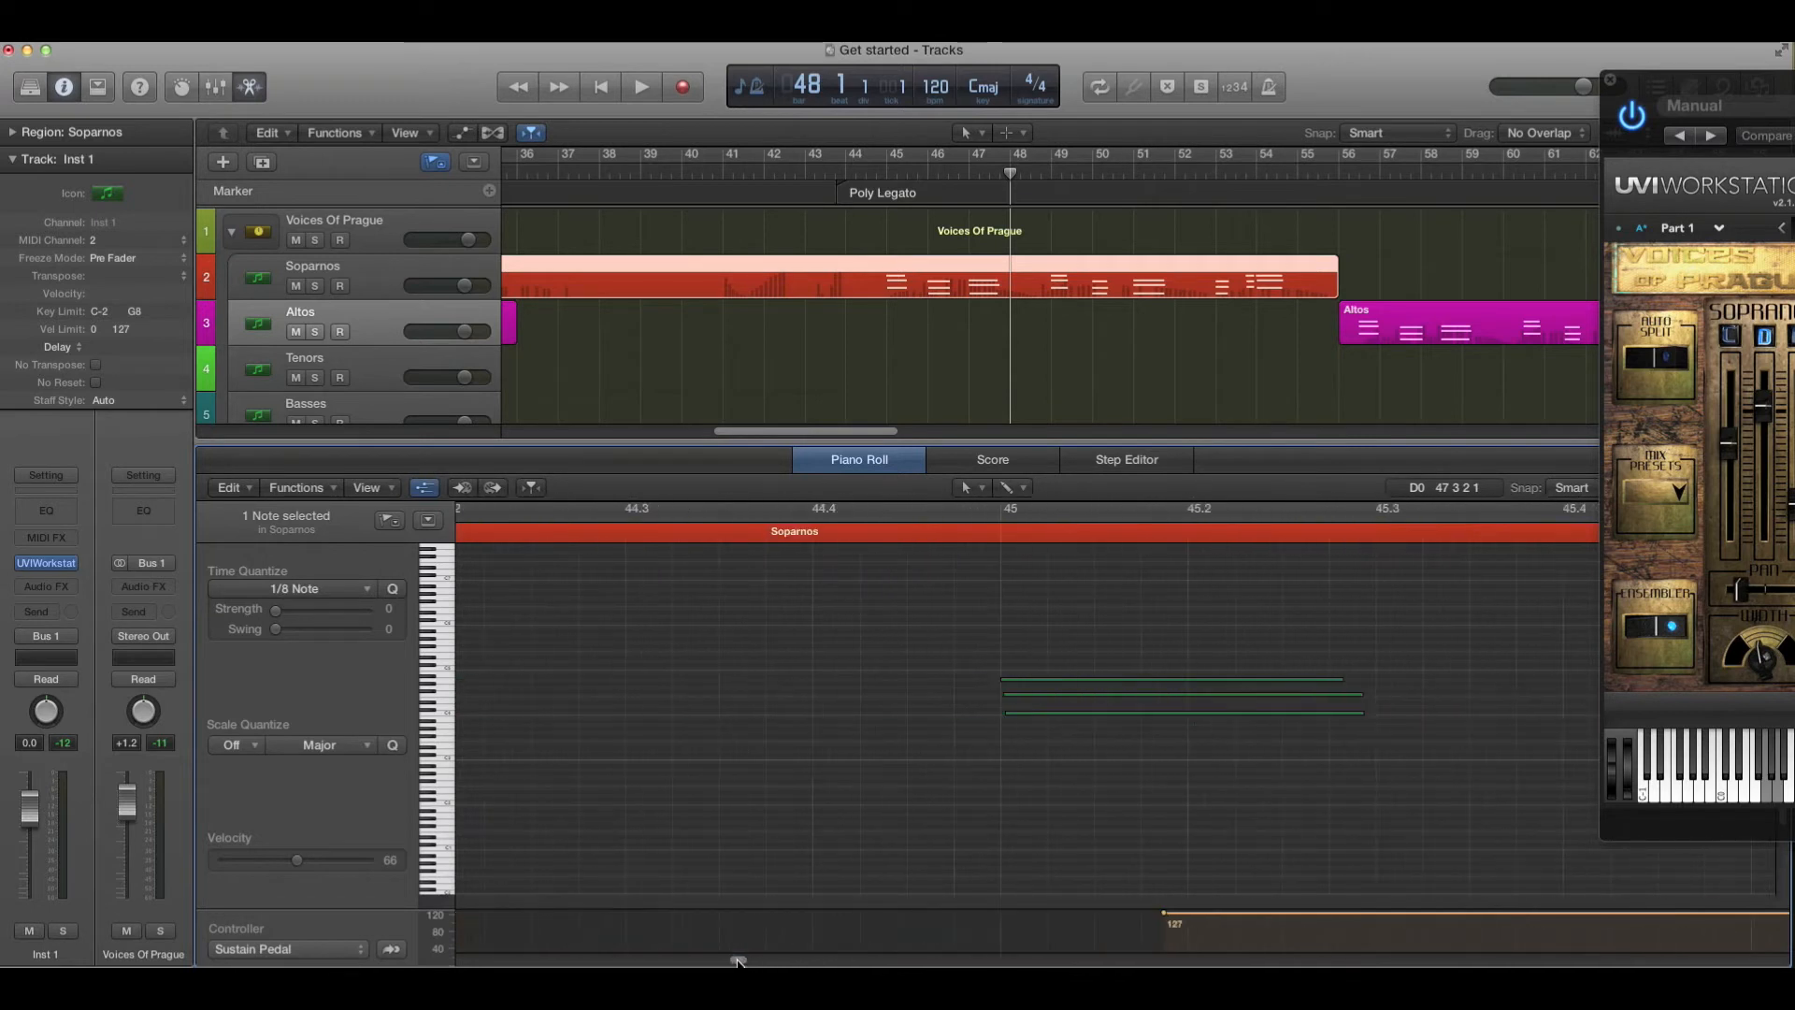
- Switch the piano roll's controller lane to display CC 55, the Loop on/off controller
{"action": "left_click", "coordinate": [344, 957]}
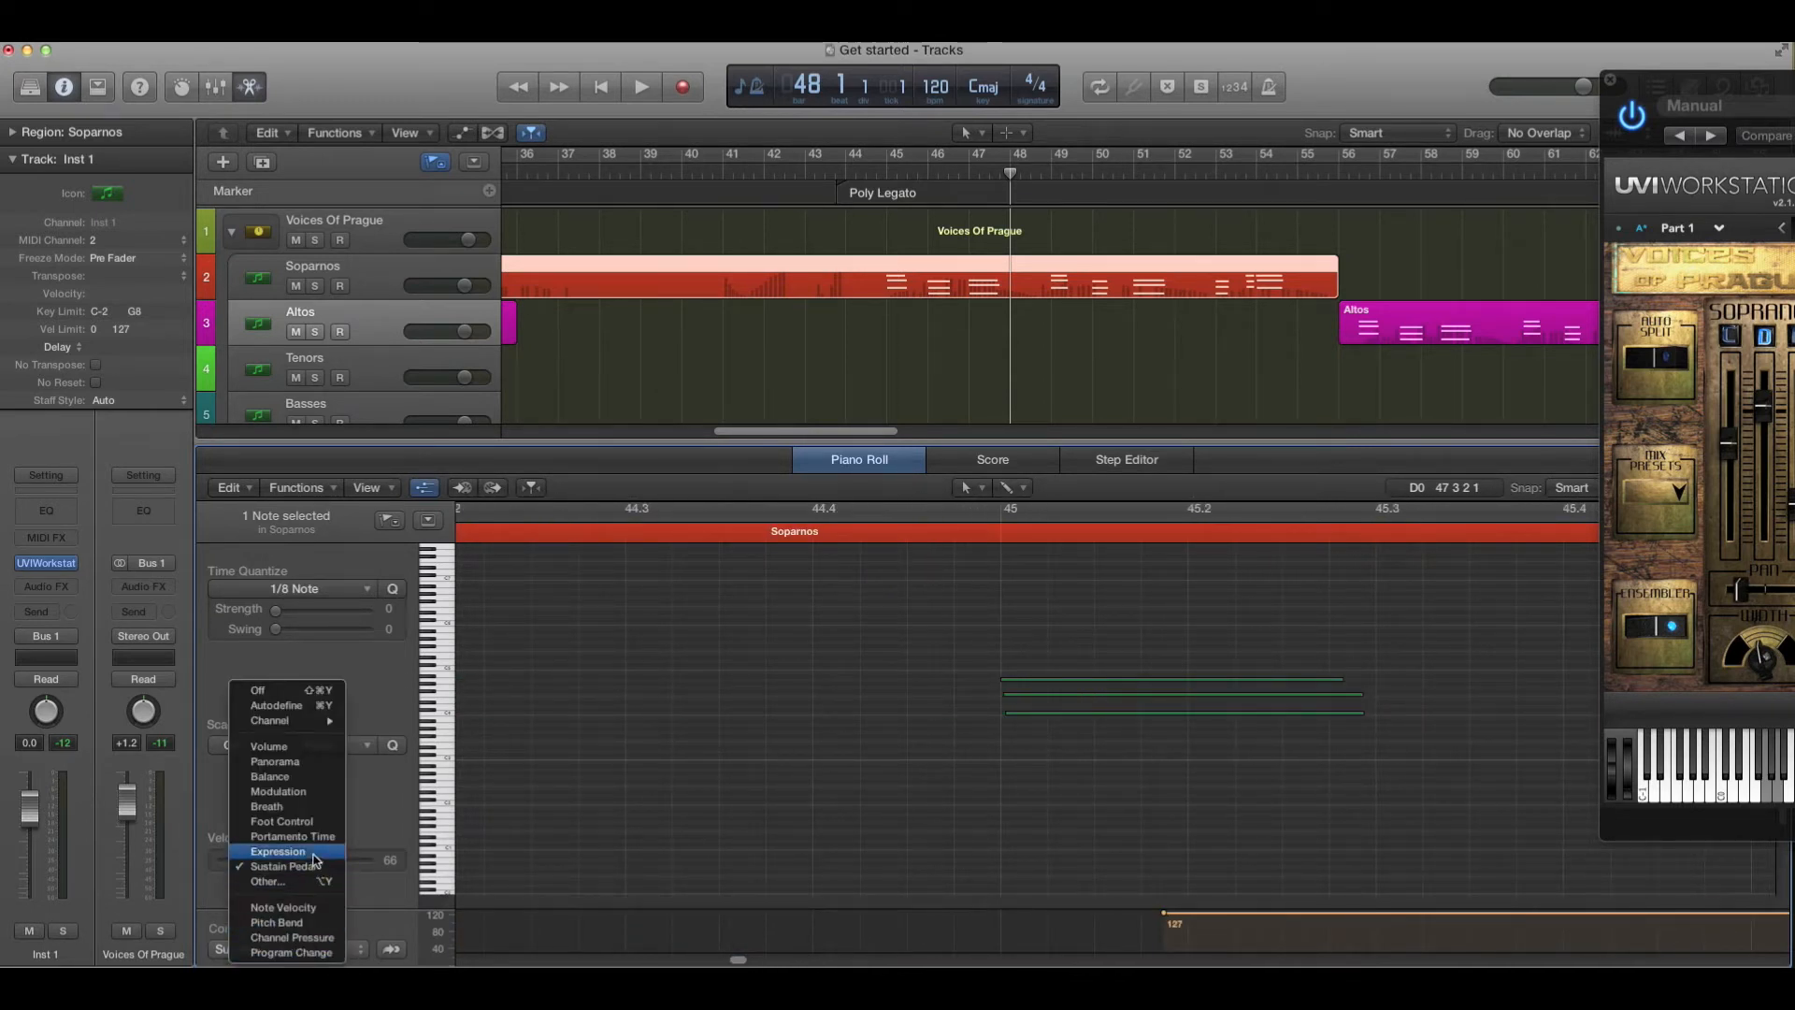
{"action": "left_click", "coordinate": [297, 886]}
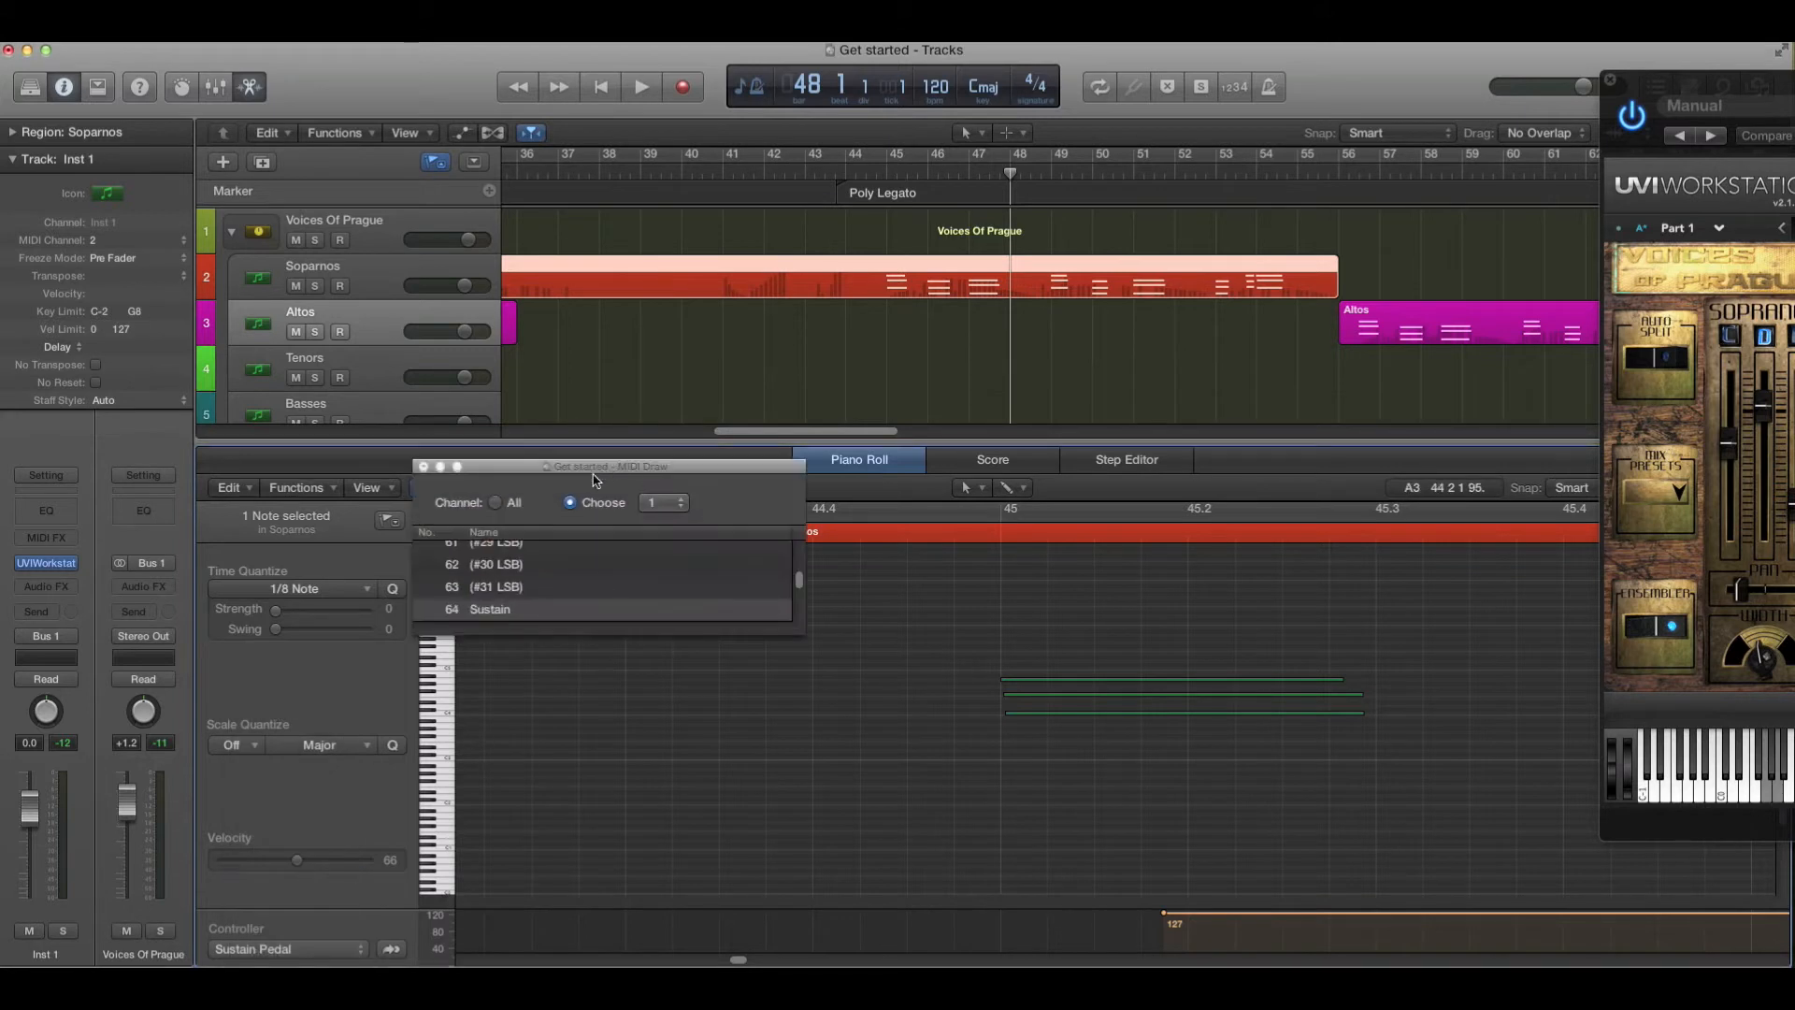
{"action": "scroll", "coordinate": [538, 578], "scroll_direction": "up", "scroll_amount": 3}
{"action": "scroll", "coordinate": [502, 573], "scroll_direction": "up", "scroll_amount": 1}
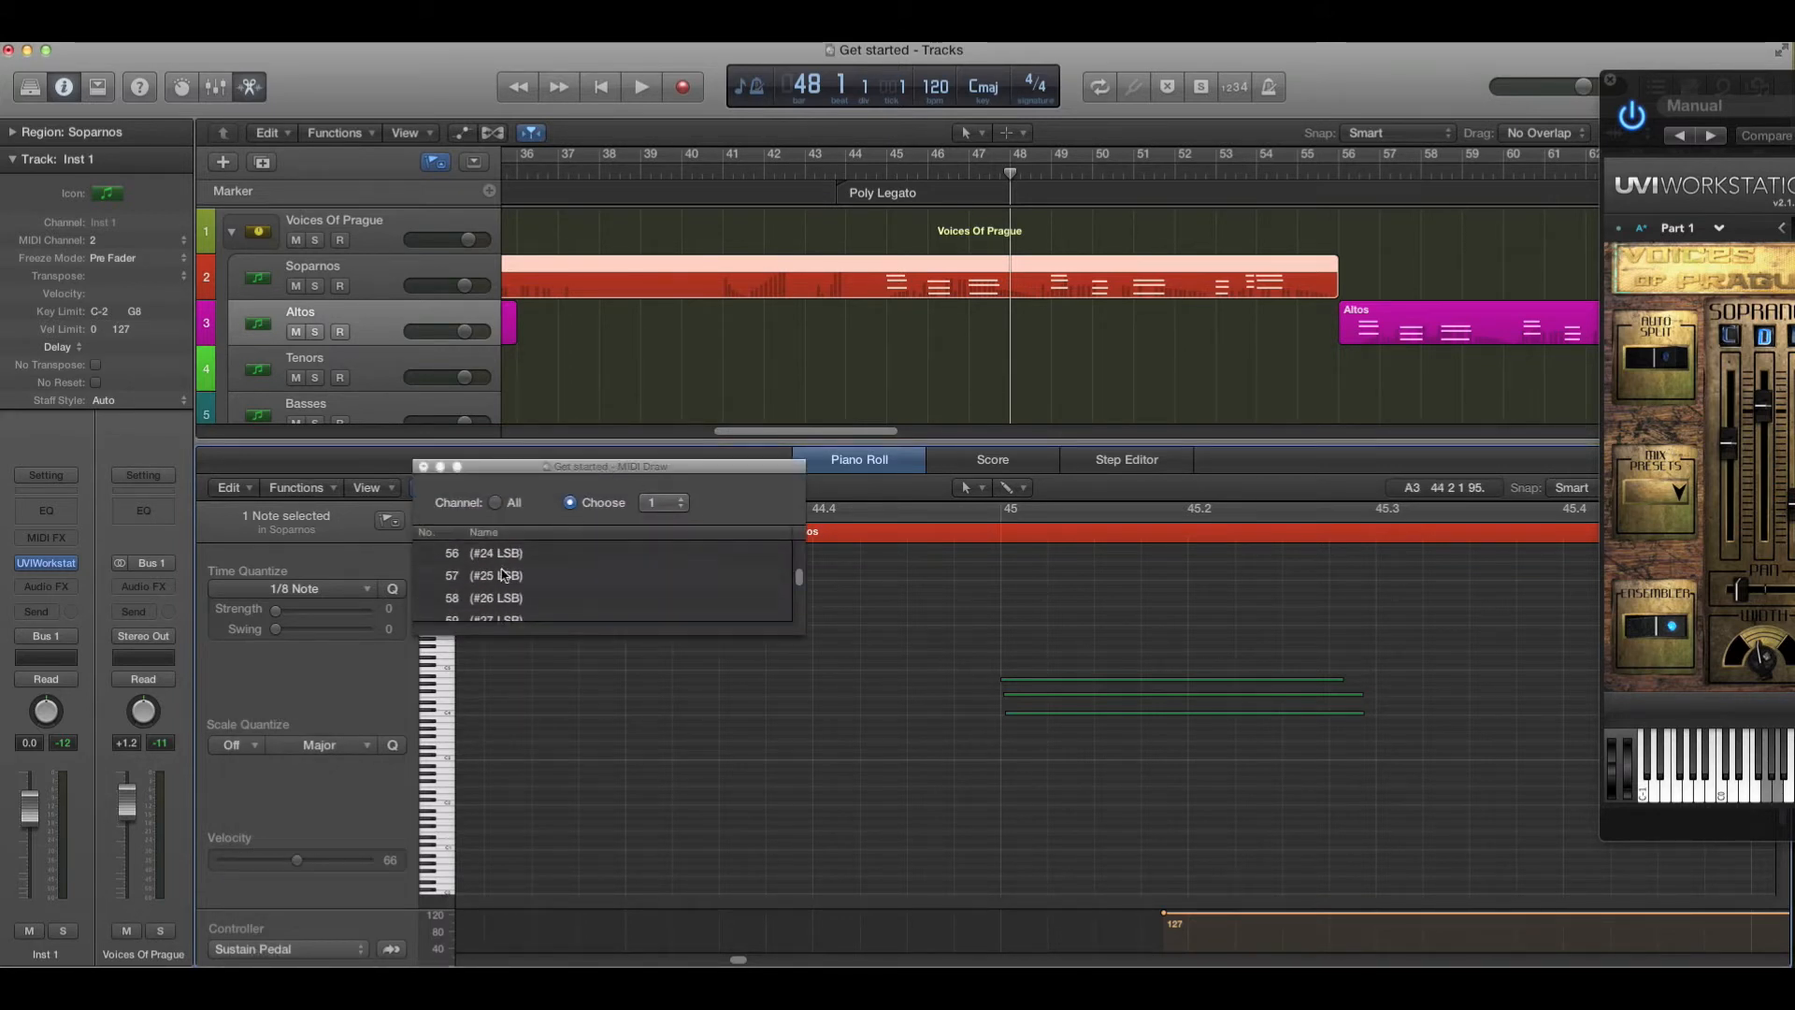
{"action": "left_click", "coordinate": [496, 576]}
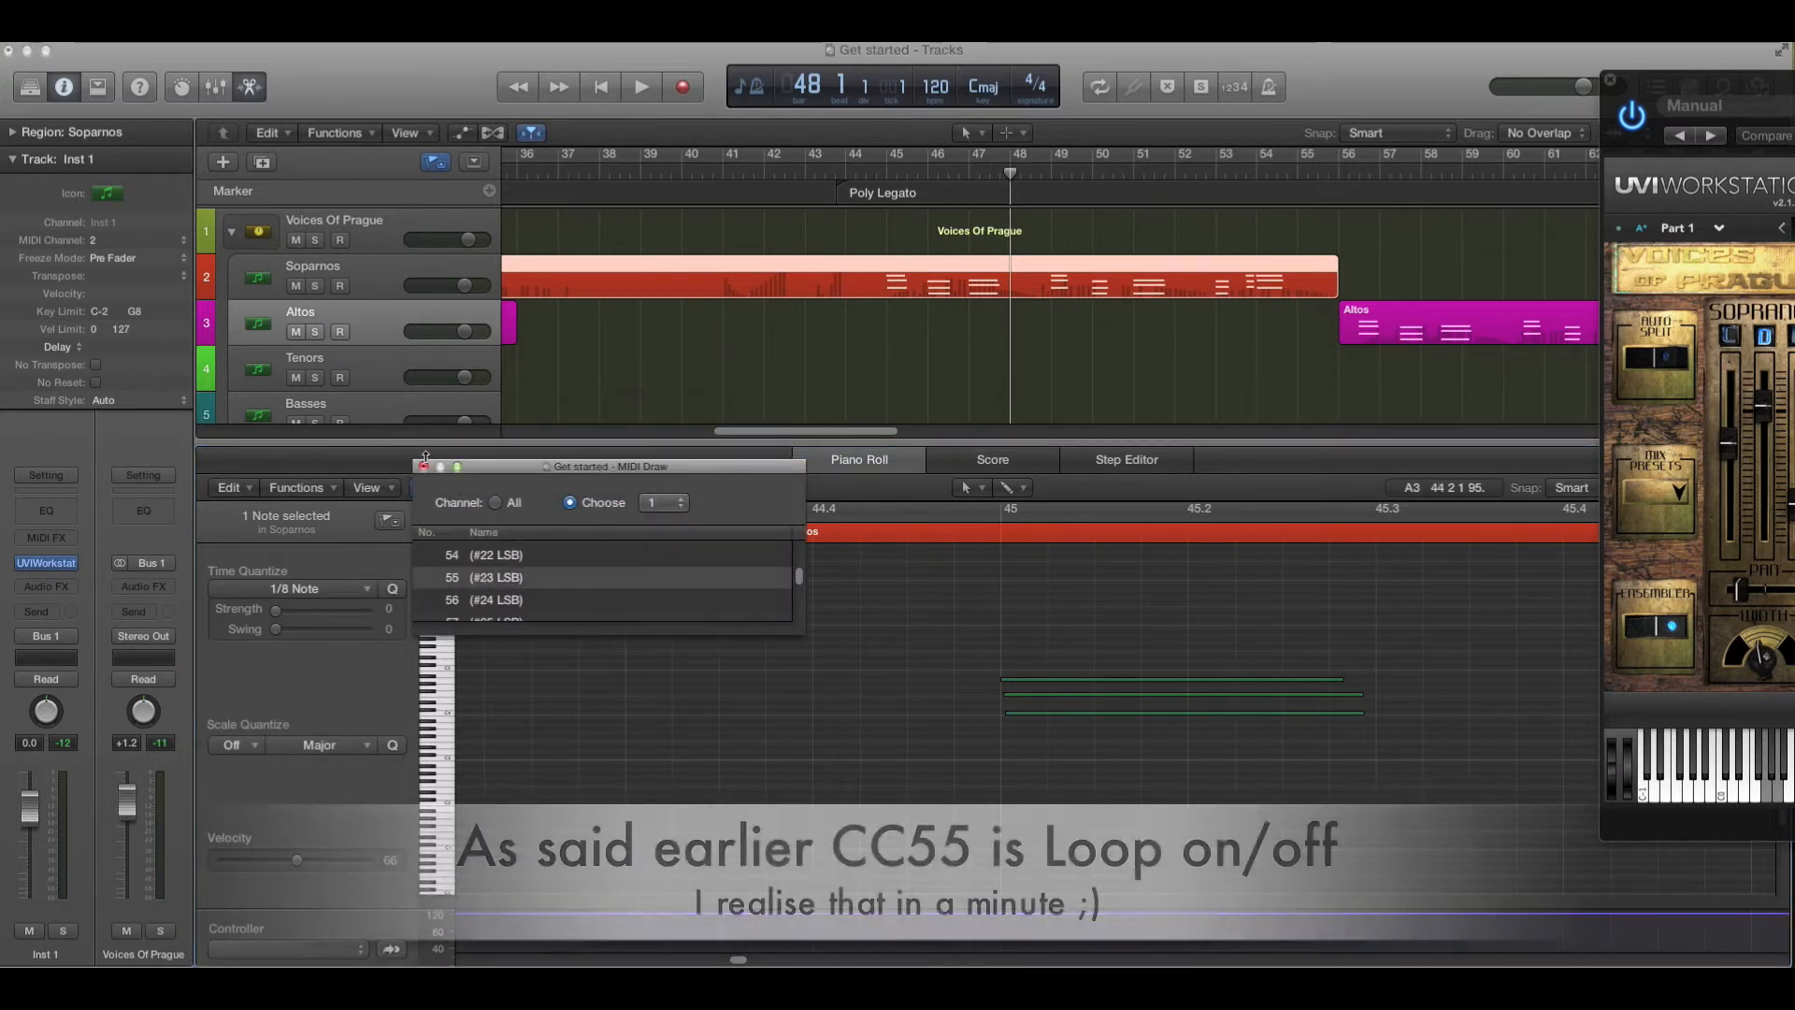
{"action": "left_click", "coordinate": [423, 466]}
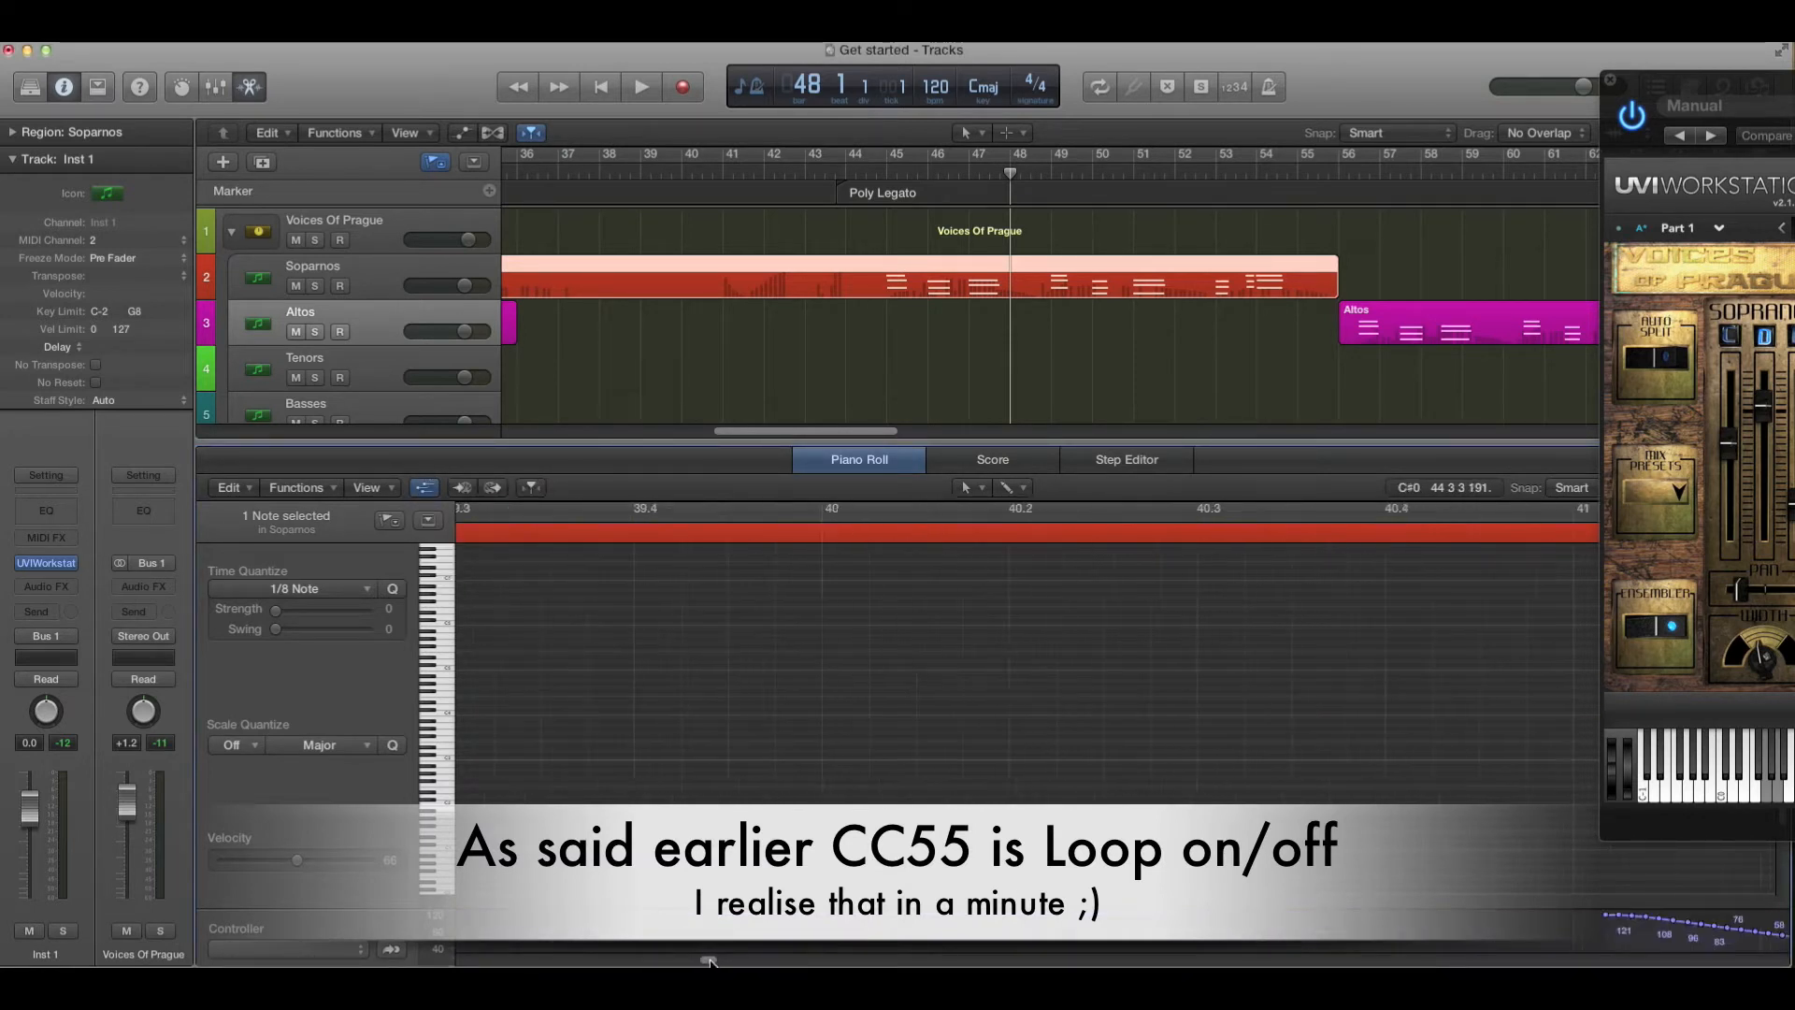
- Open the plug-in's editor page and inspect the Legato Volume knob's MIDI control assignment
{"action": "mouse_move", "coordinate": [738, 960]}
{"action": "left_mouse_down"}
{"action": "mouse_move", "coordinate": [825, 955]}
{"action": "mouse_move", "coordinate": [717, 954]}
{"action": "left_mouse_up"}
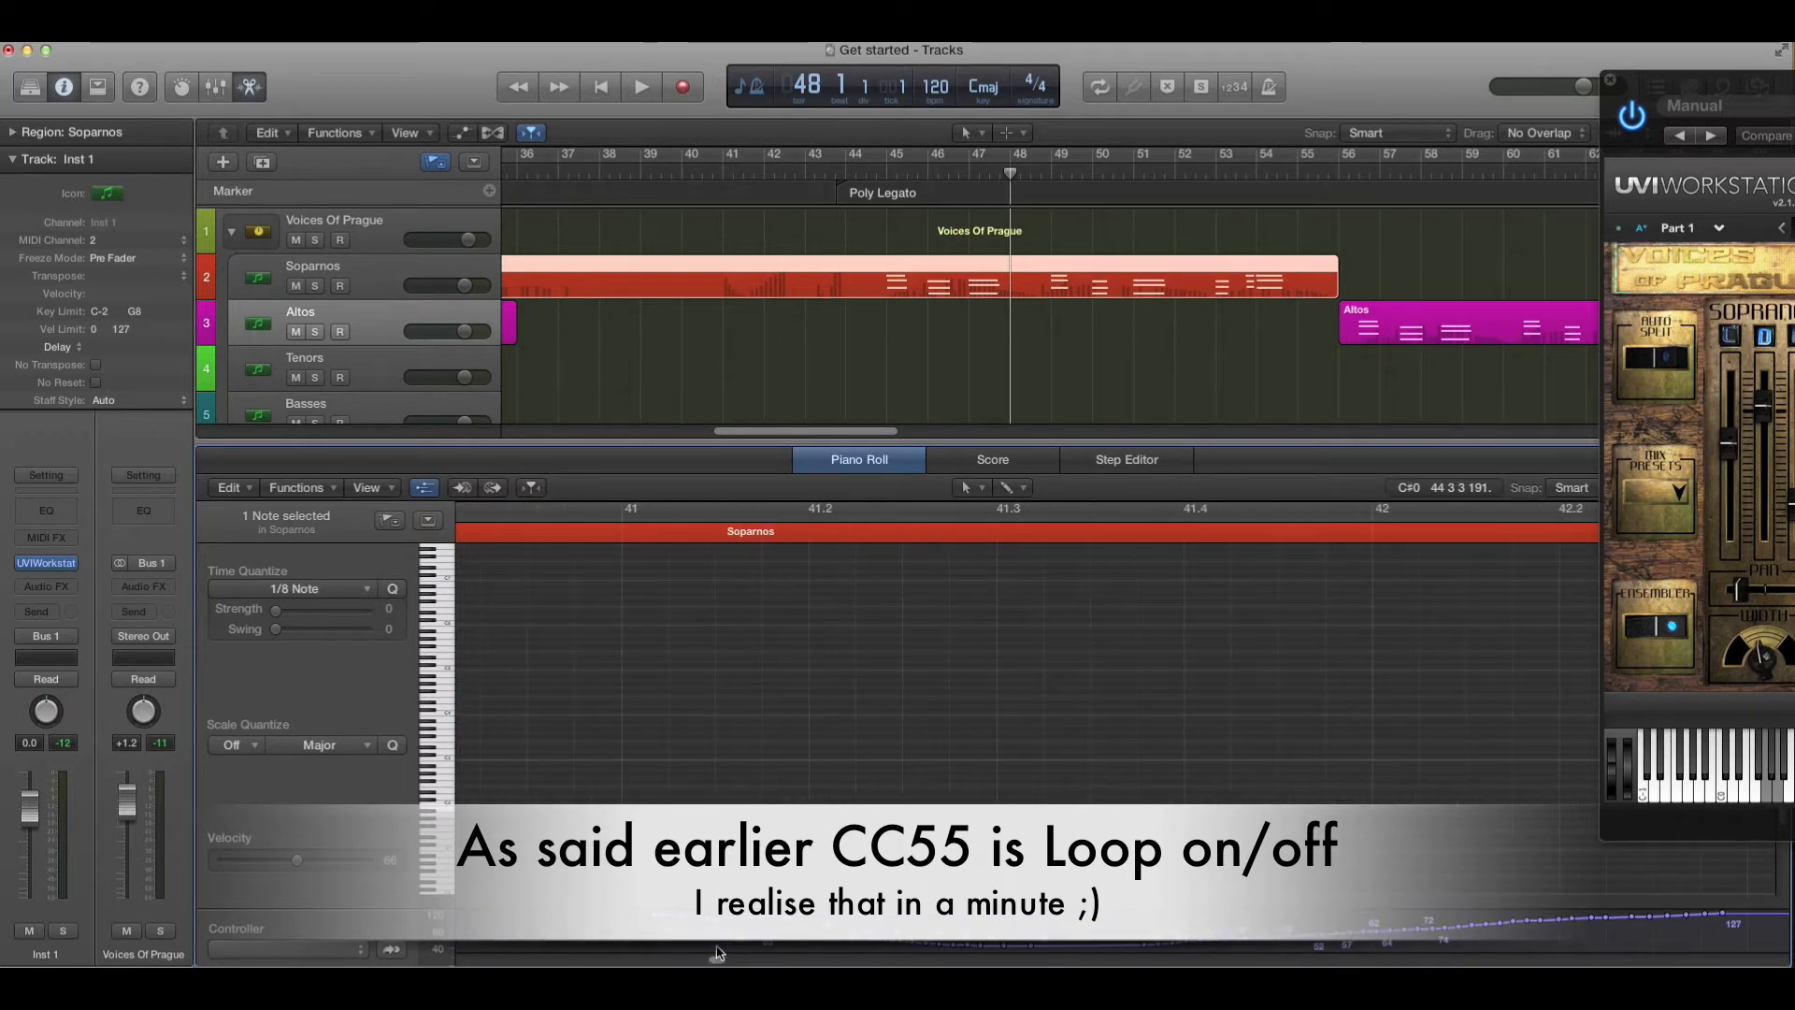
{"action": "left_click", "coordinate": [1019, 295]}
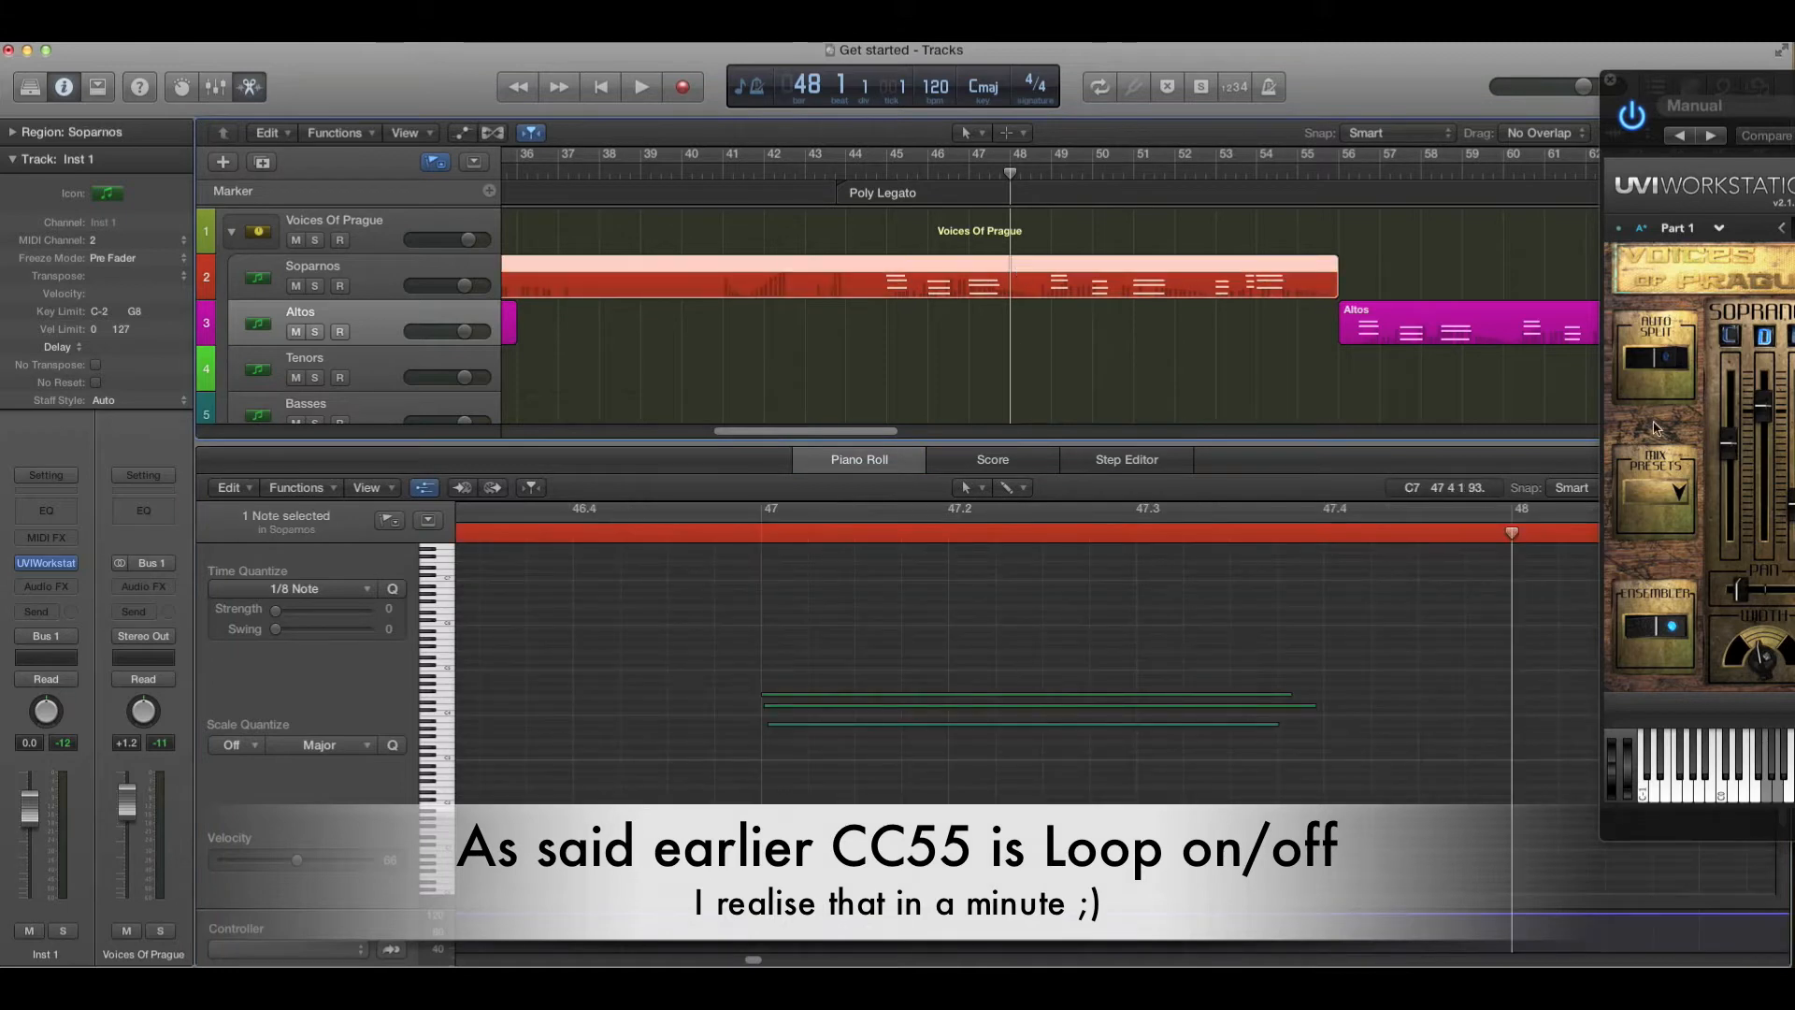
{"action": "left_click_drag", "start_coordinate": [1705, 98], "coordinate": [648, 217]}
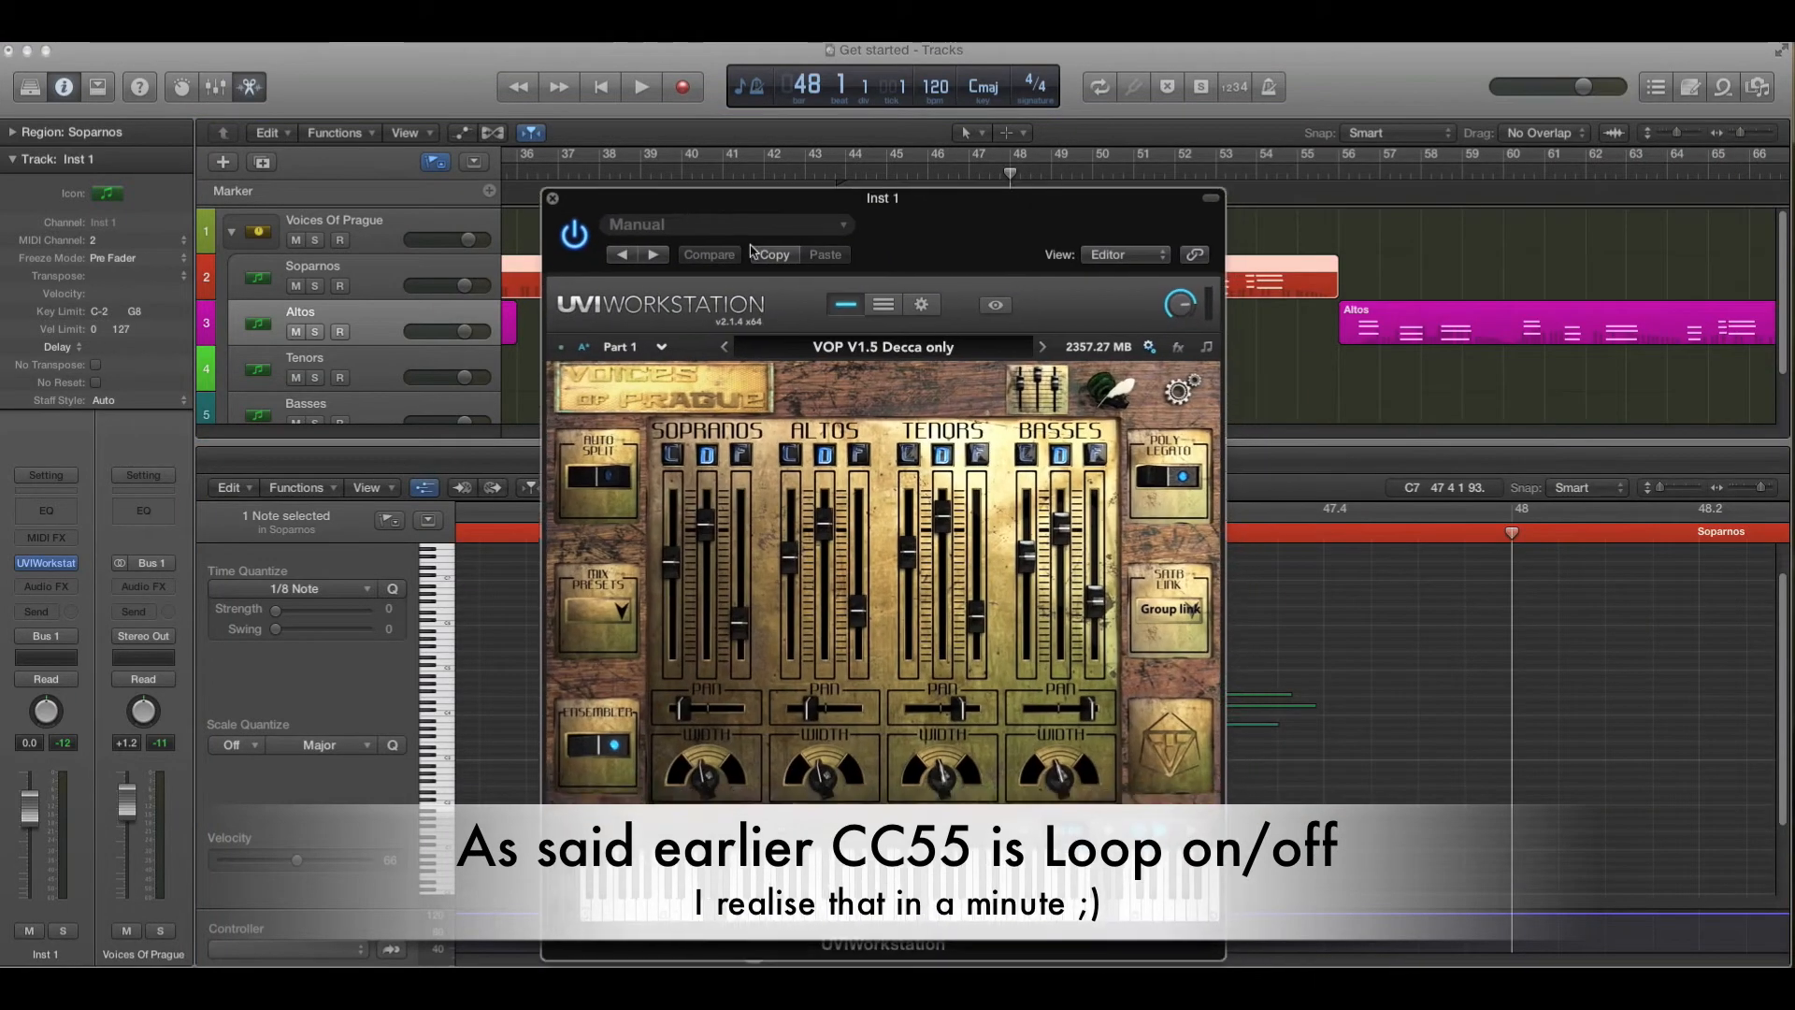
{"action": "left_click", "coordinate": [1189, 391]}
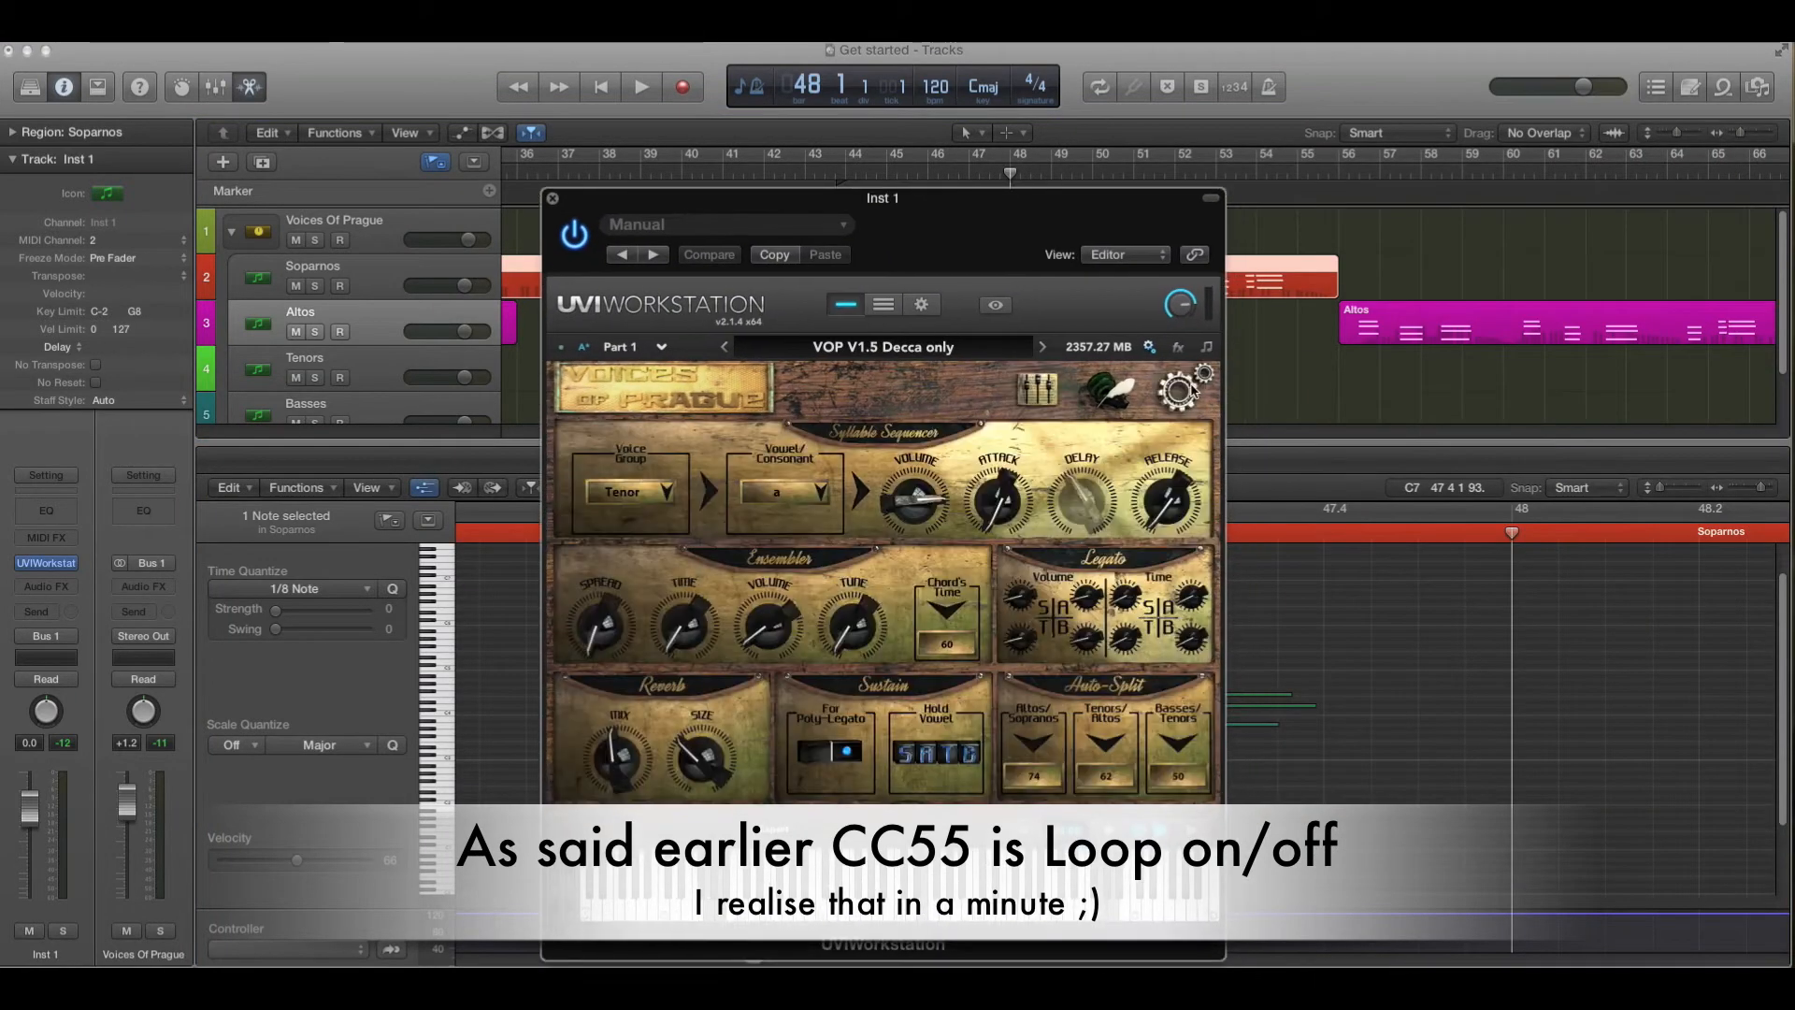
{"action": "right_click", "coordinate": [1023, 601]}
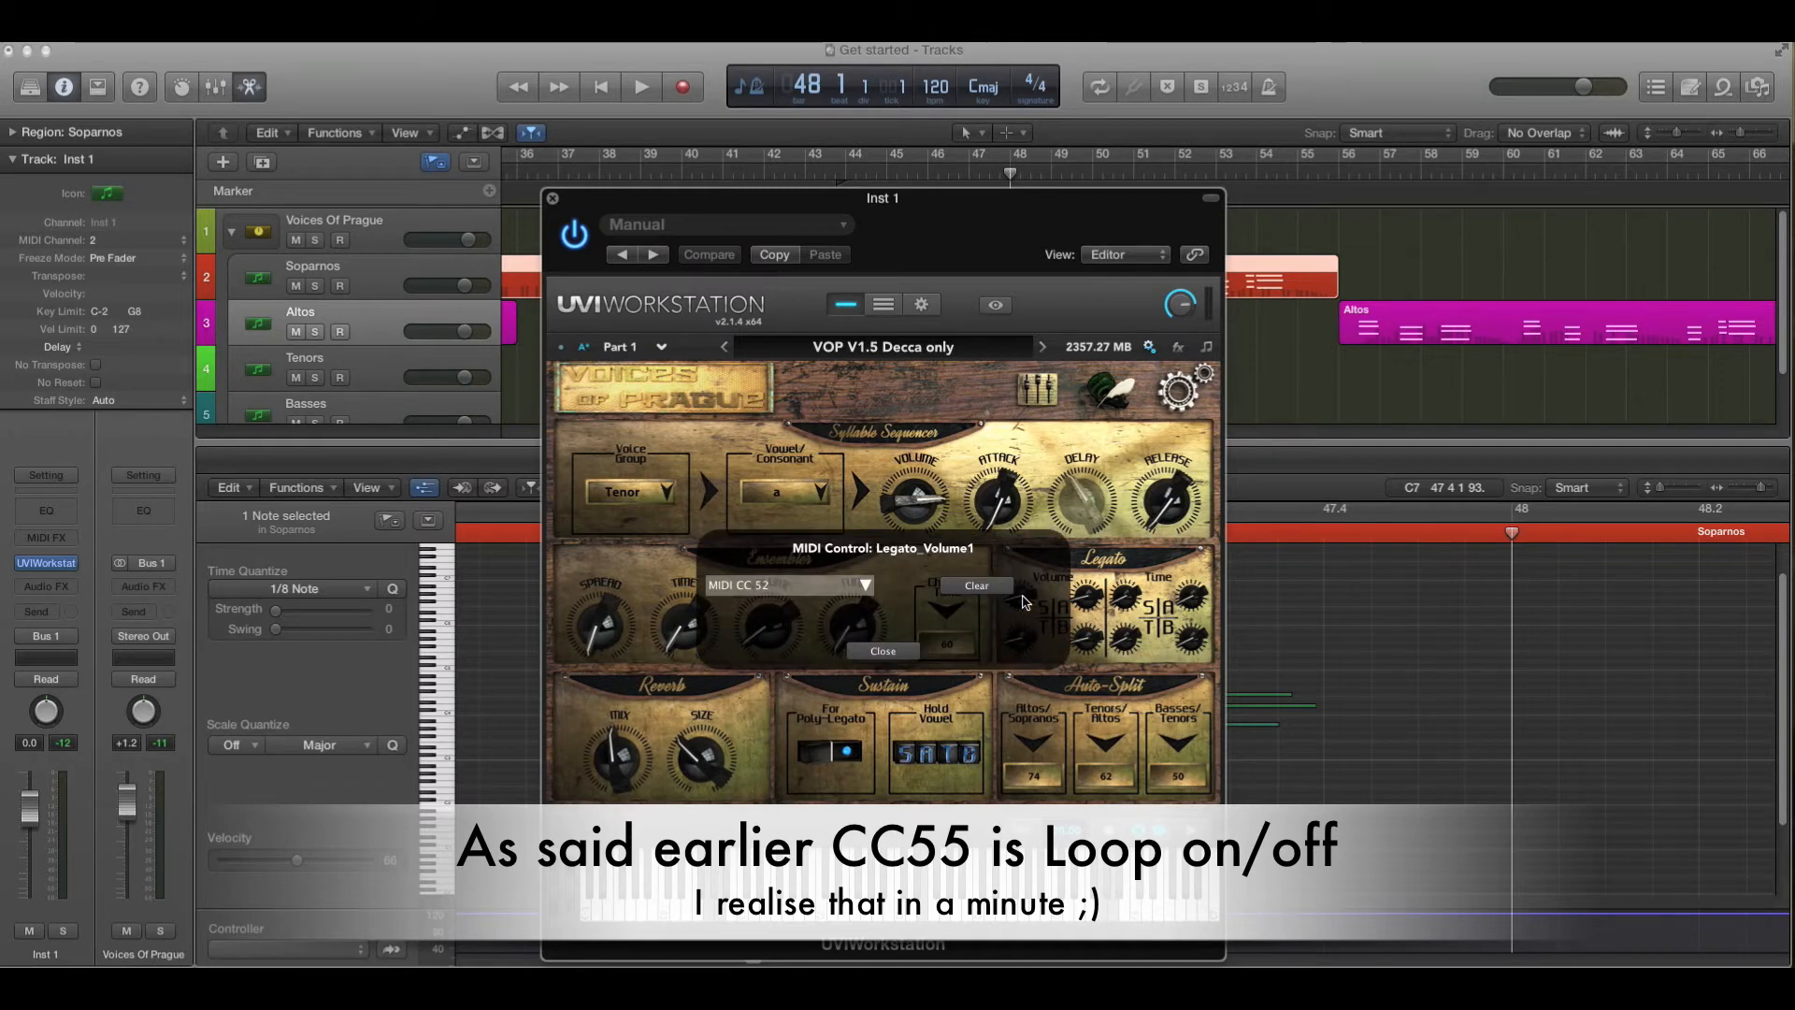
{"action": "left_click", "coordinate": [883, 652]}
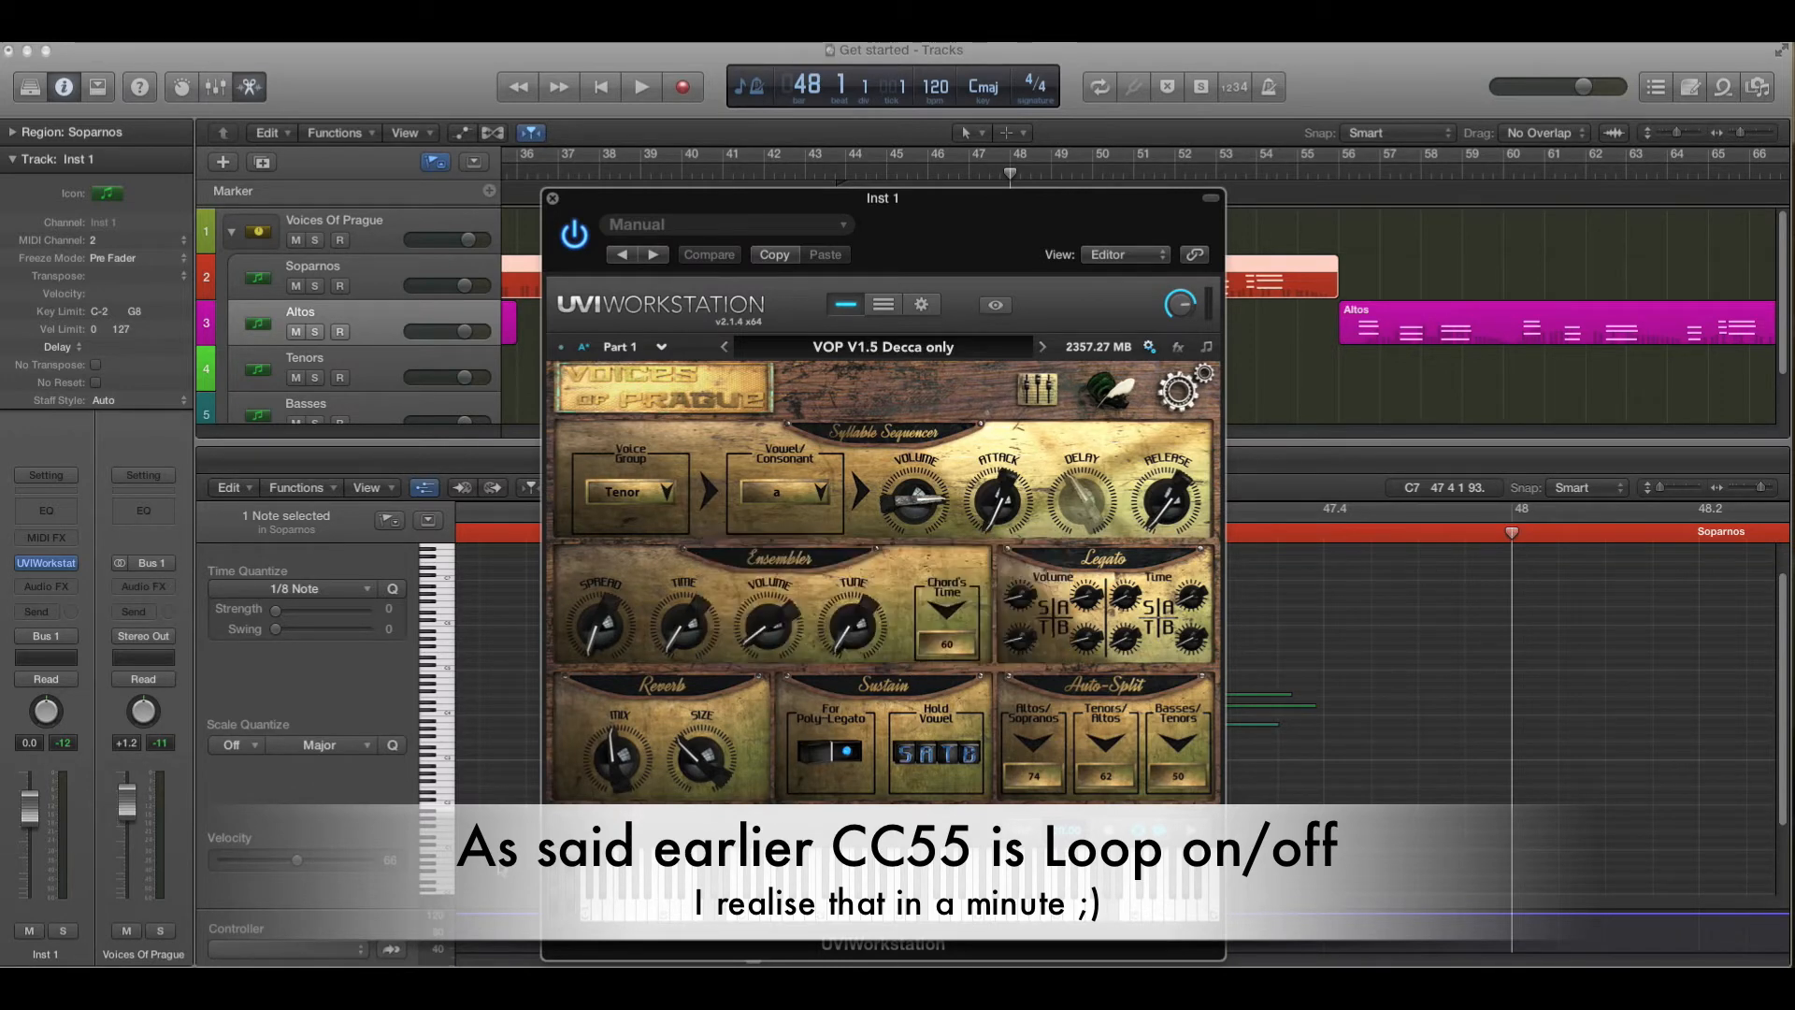
- Switch the controller lane to display CC 52 for the legato volume data
{"action": "left_click", "coordinate": [355, 950]}
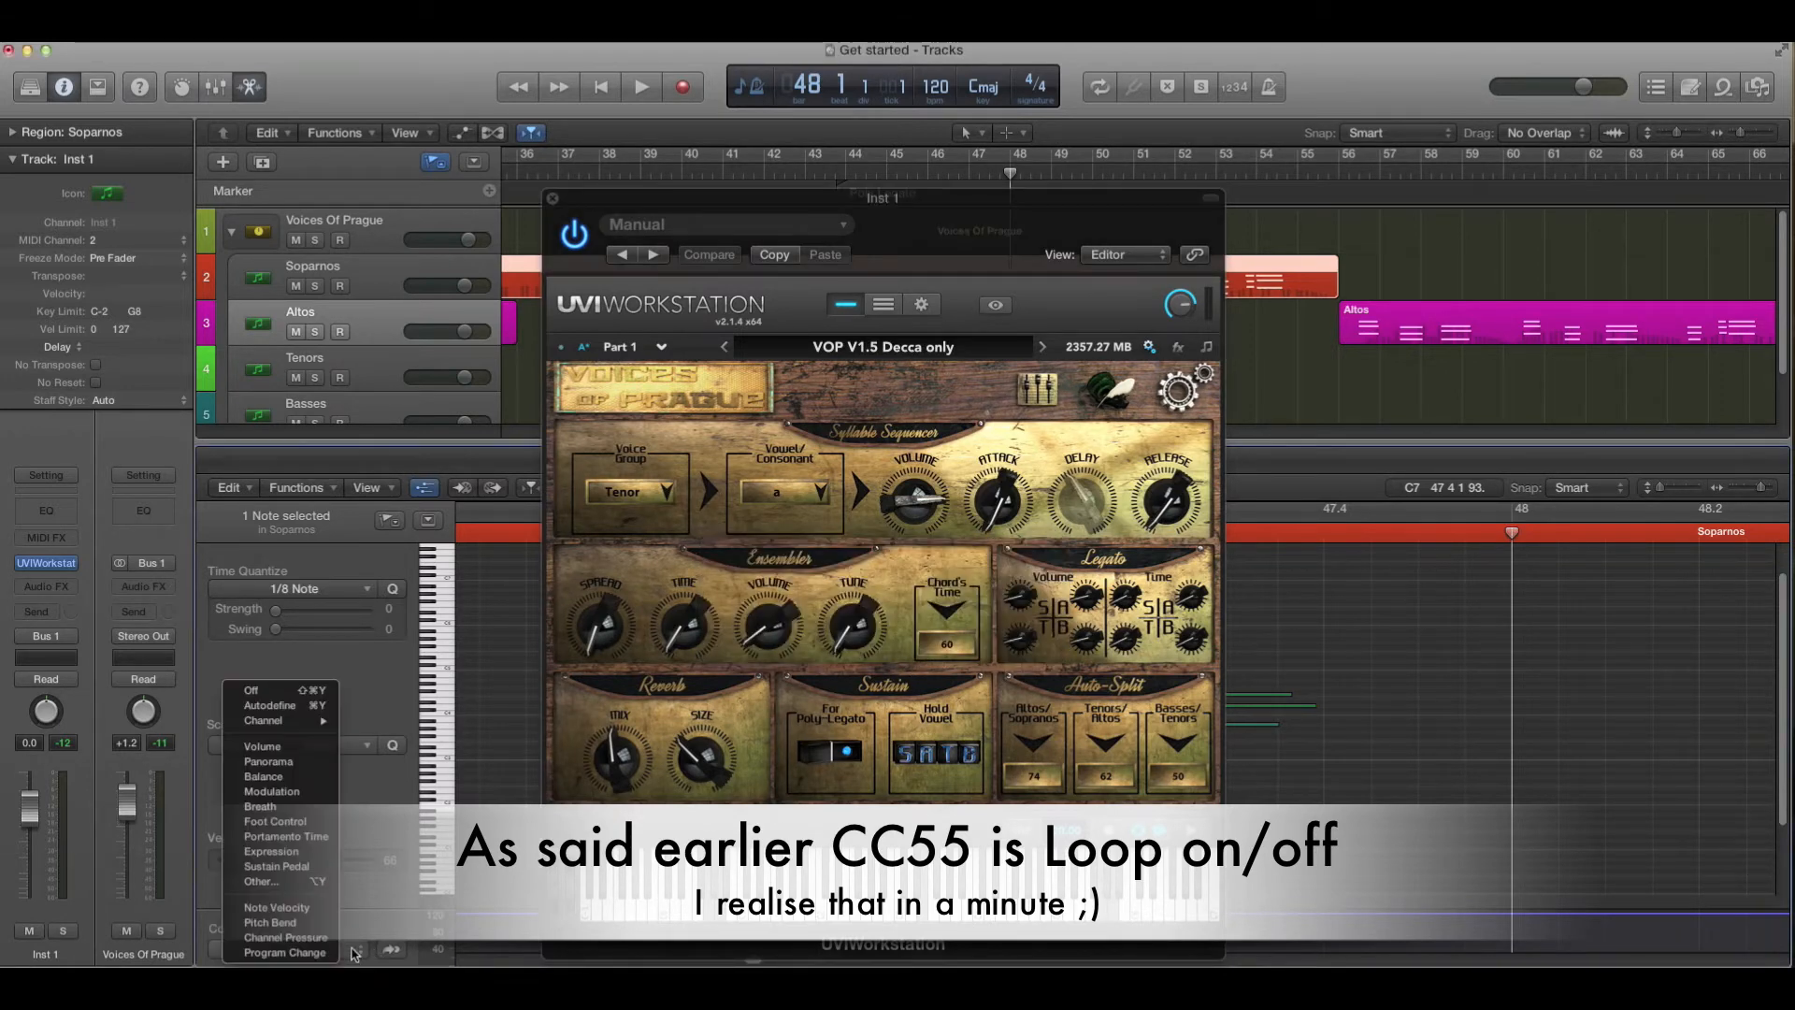
{"action": "left_click", "coordinate": [285, 883]}
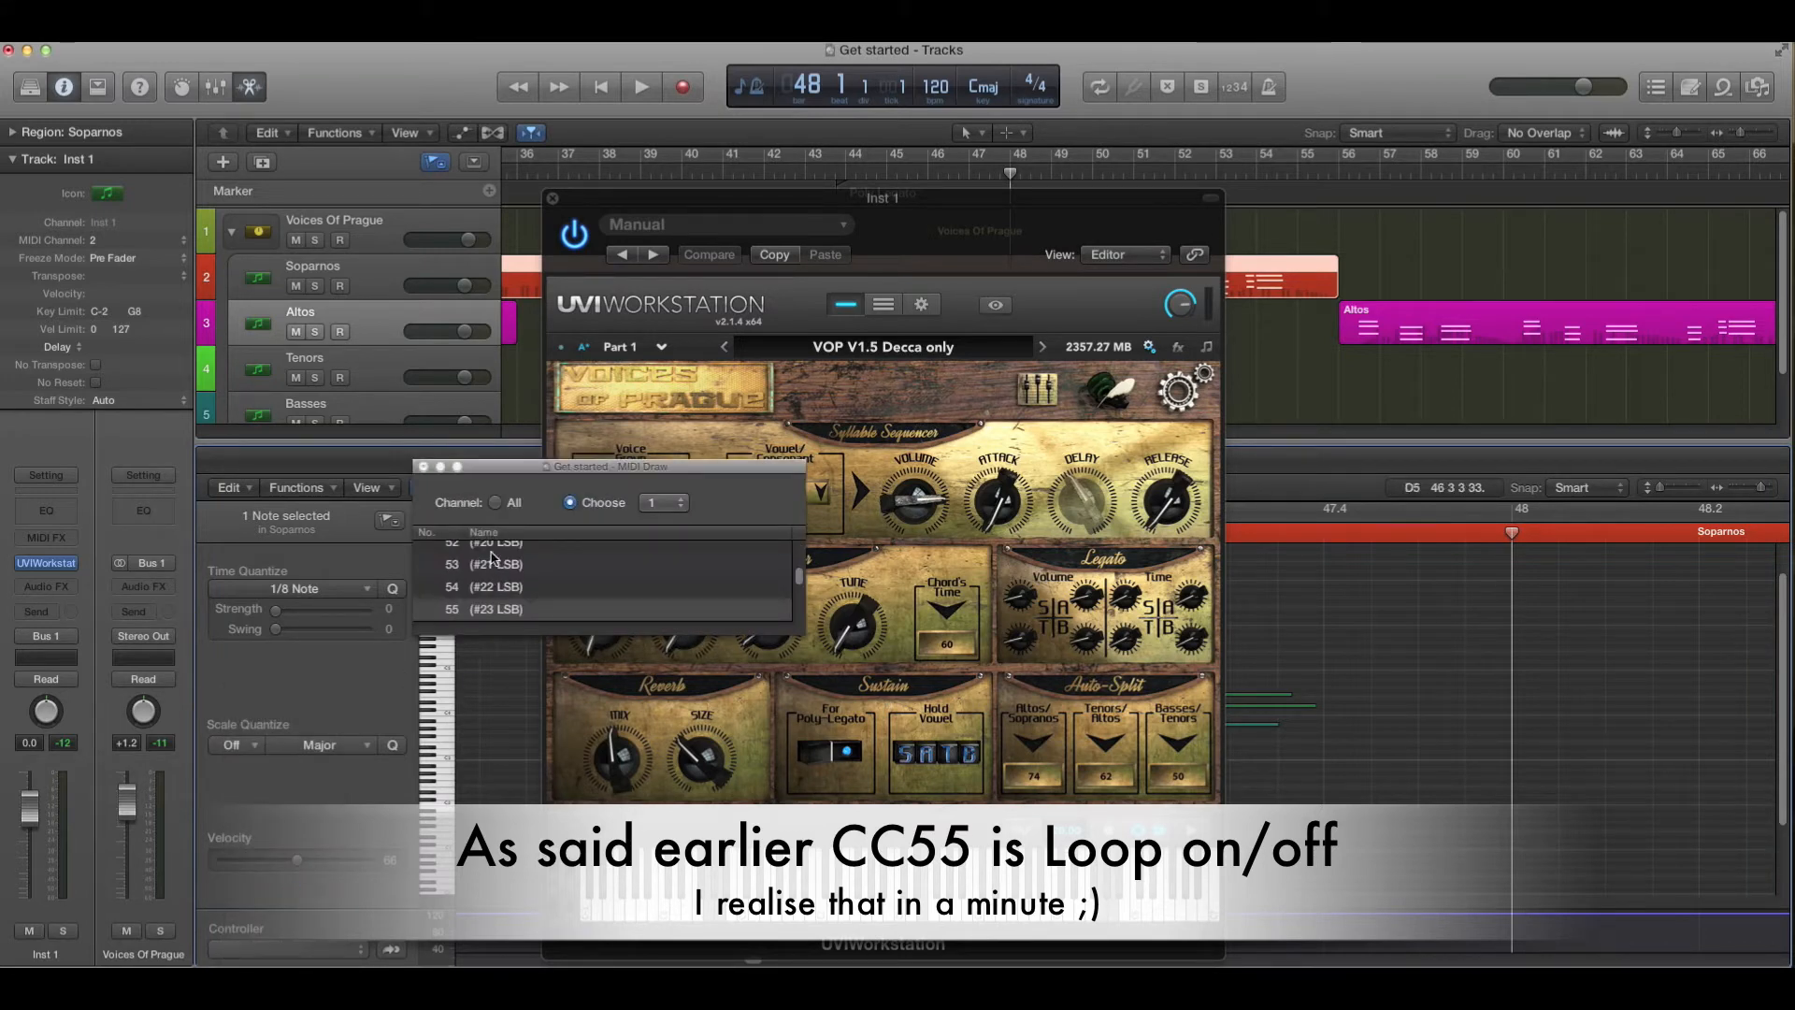
{"action": "left_click", "coordinate": [492, 550]}
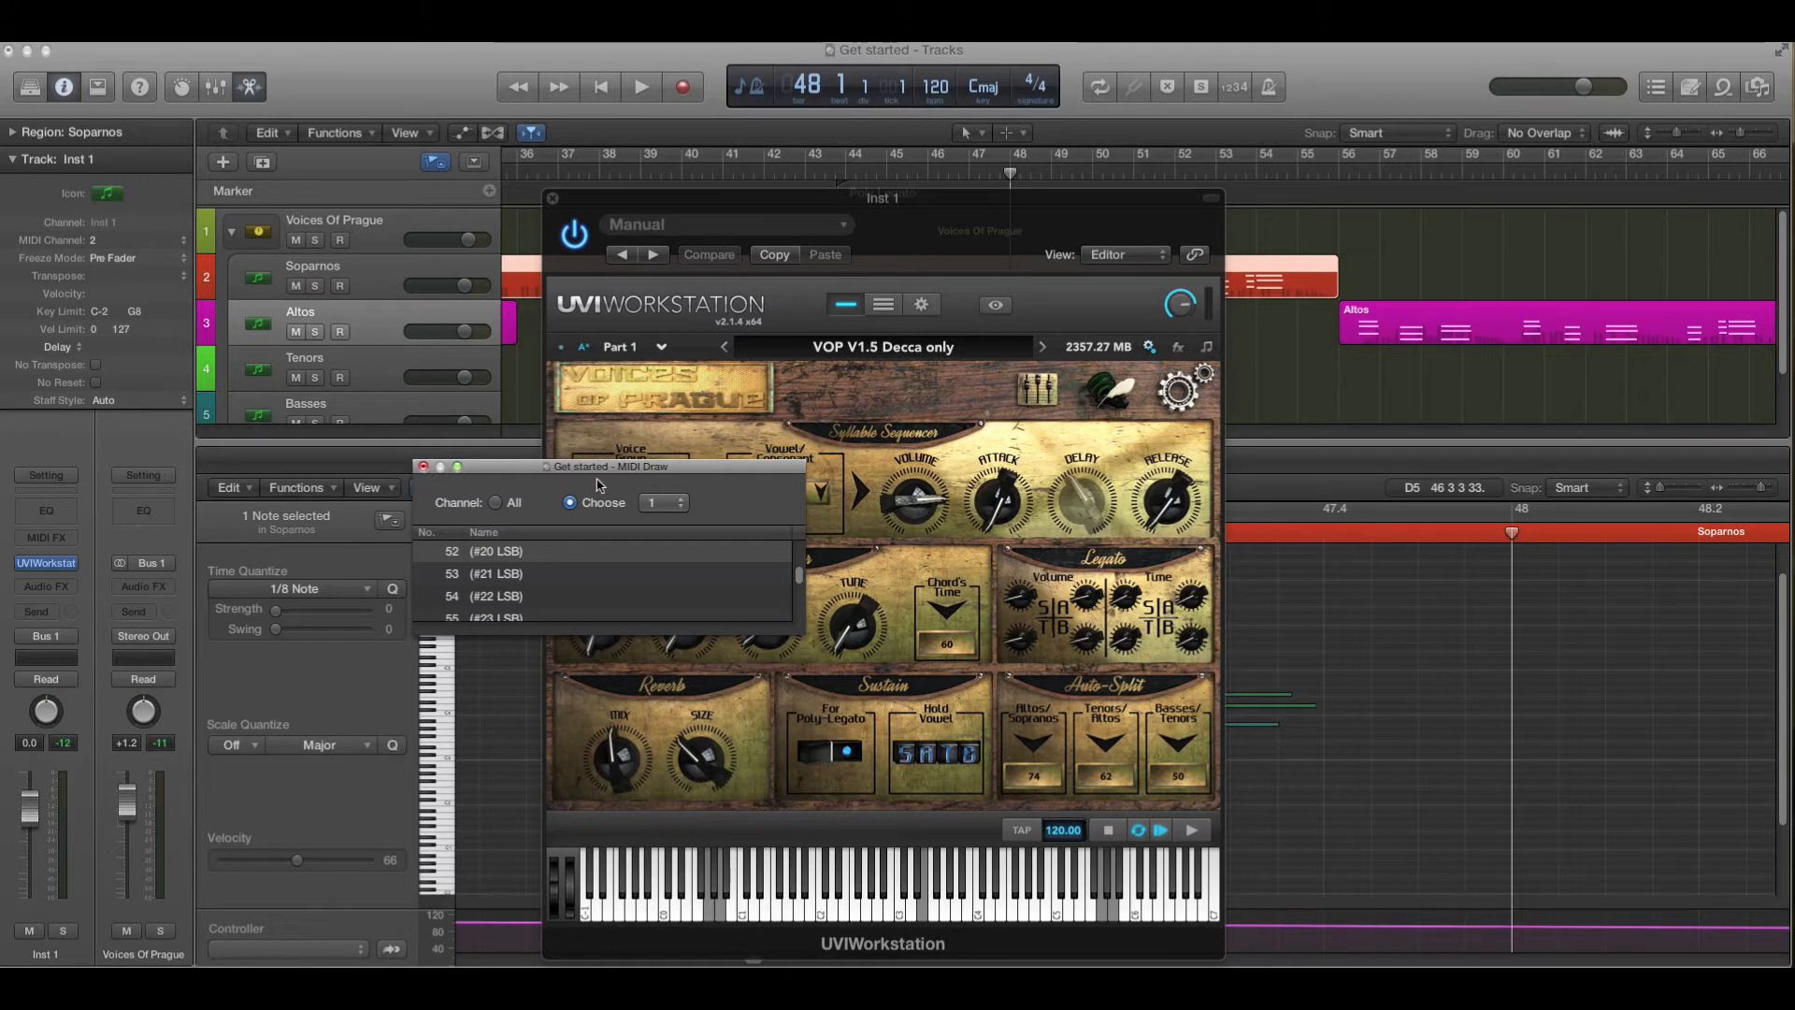
{"action": "key", "text": "super+w"}
- Inspect the Legato Time knob's MIDI control assignment, then close the plug-in window
{"action": "left_click_drag", "start_coordinate": [772, 230], "coordinate": [1299, 311]}
{"action": "mouse_move", "coordinate": [754, 960]}
{"action": "left_mouse_down"}
{"action": "mouse_move", "coordinate": [730, 960]}
{"action": "mouse_move", "coordinate": [745, 961]}
{"action": "left_mouse_up"}
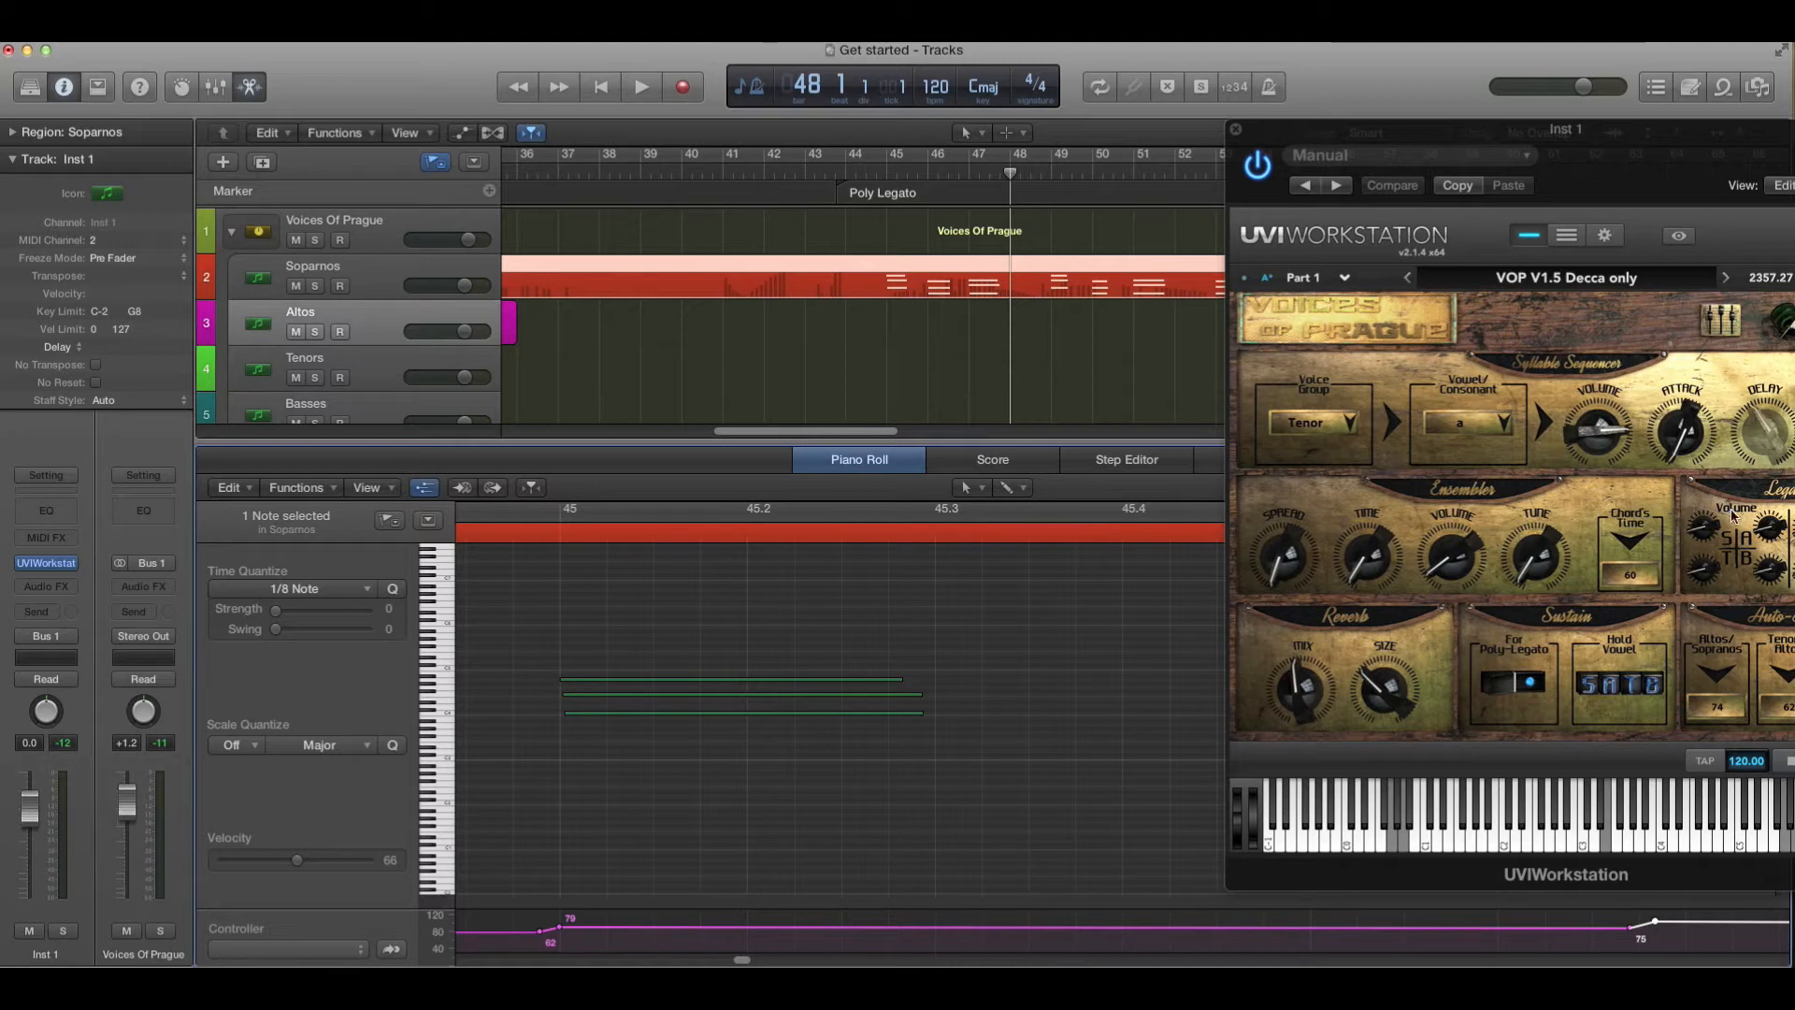
{"action": "left_click_drag", "start_coordinate": [1638, 124], "coordinate": [1015, 117]}
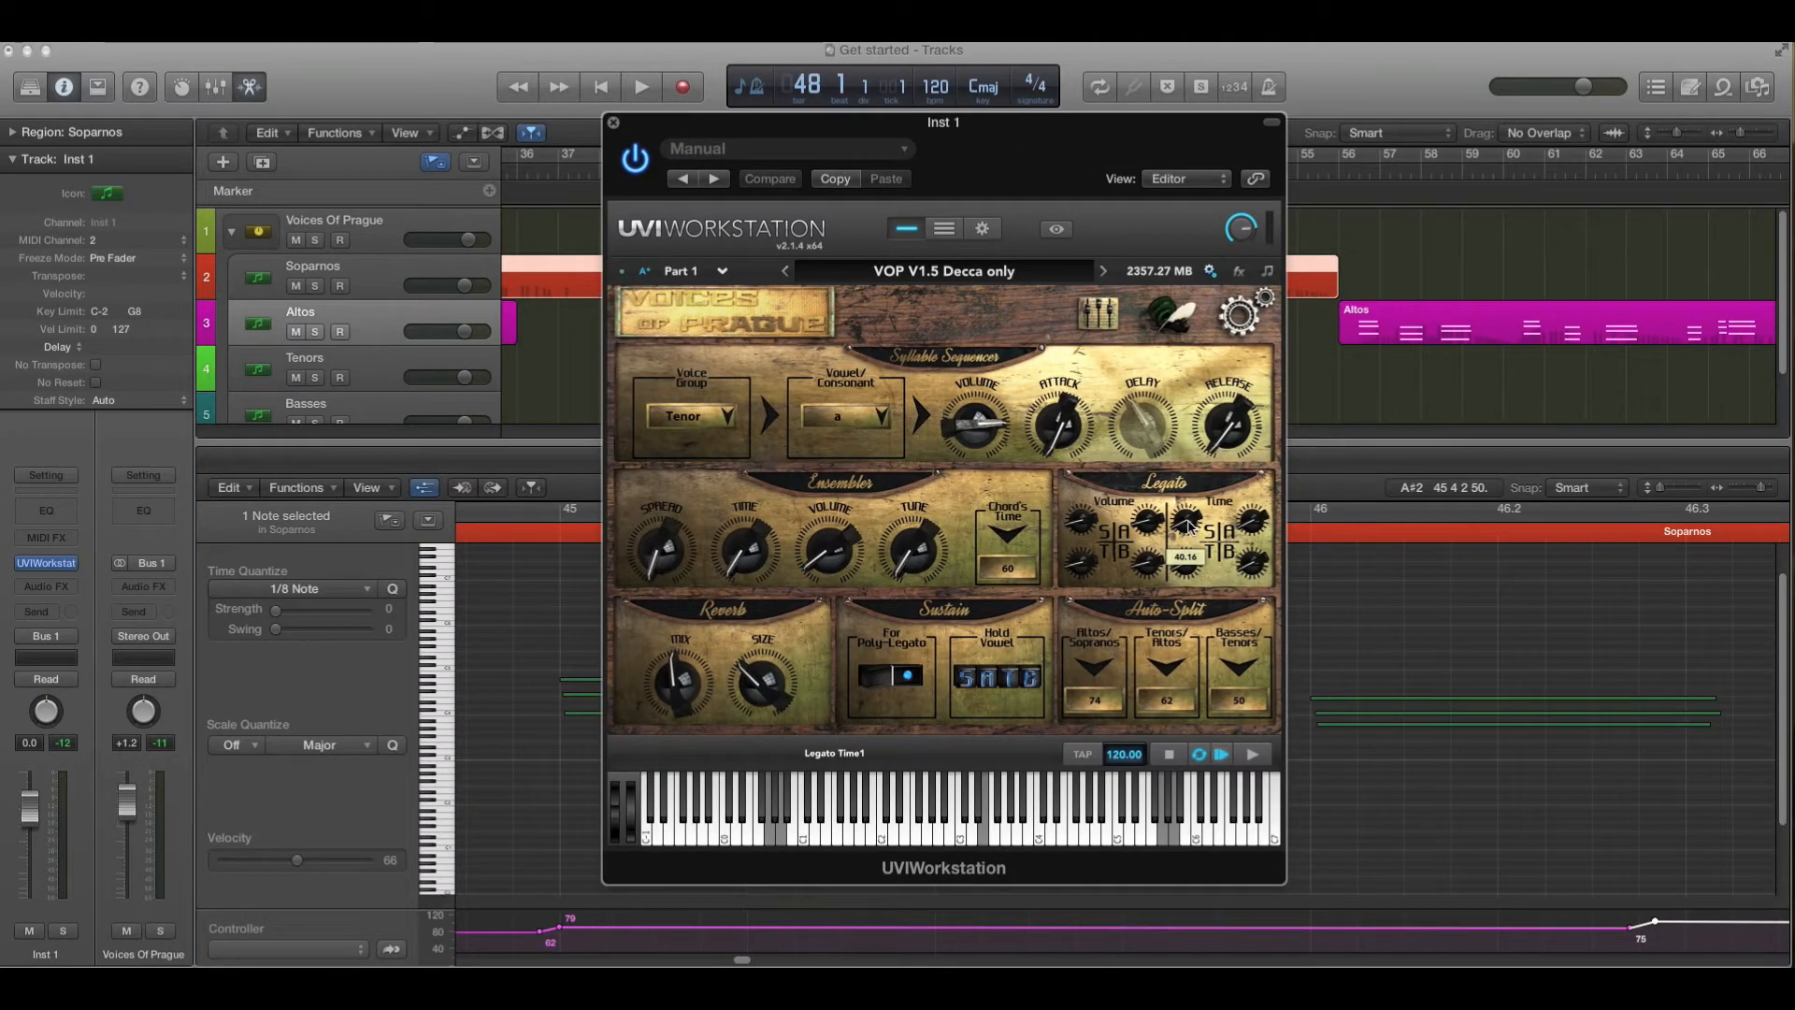
{"action": "right_click", "coordinate": [1188, 526]}
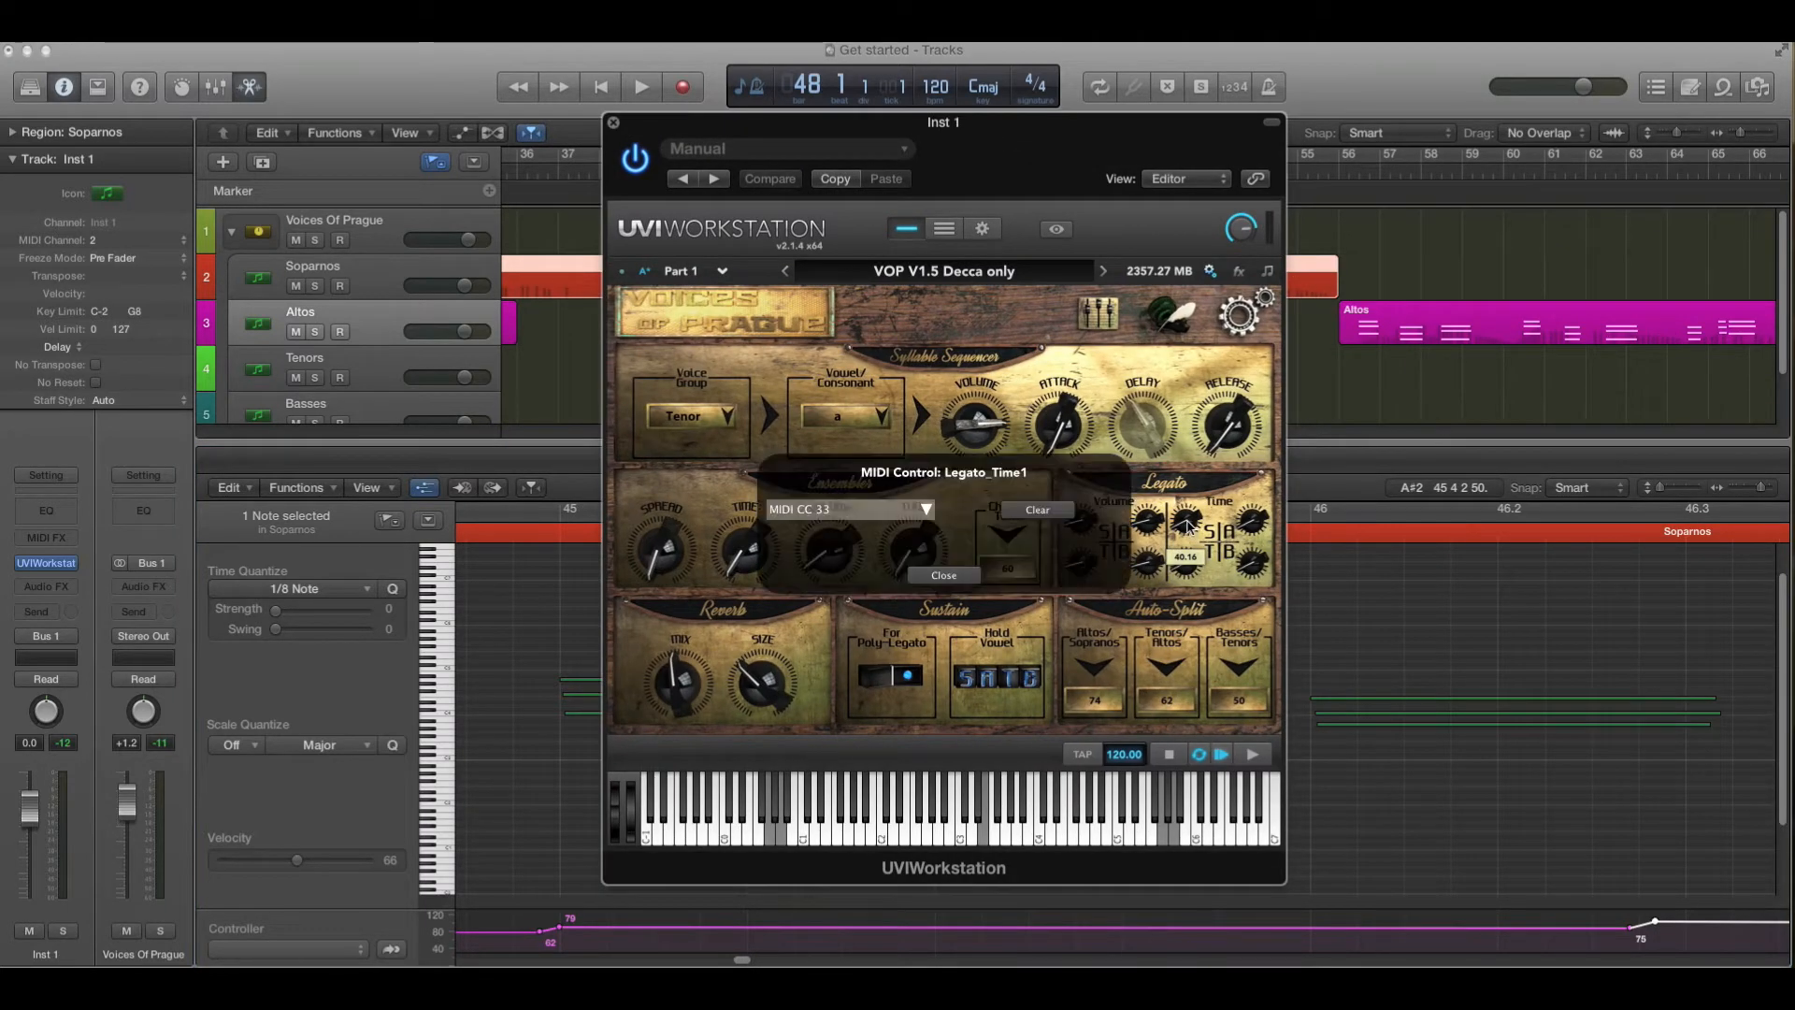
{"action": "left_click", "coordinate": [944, 575]}
{"action": "left_click", "coordinate": [616, 124]}
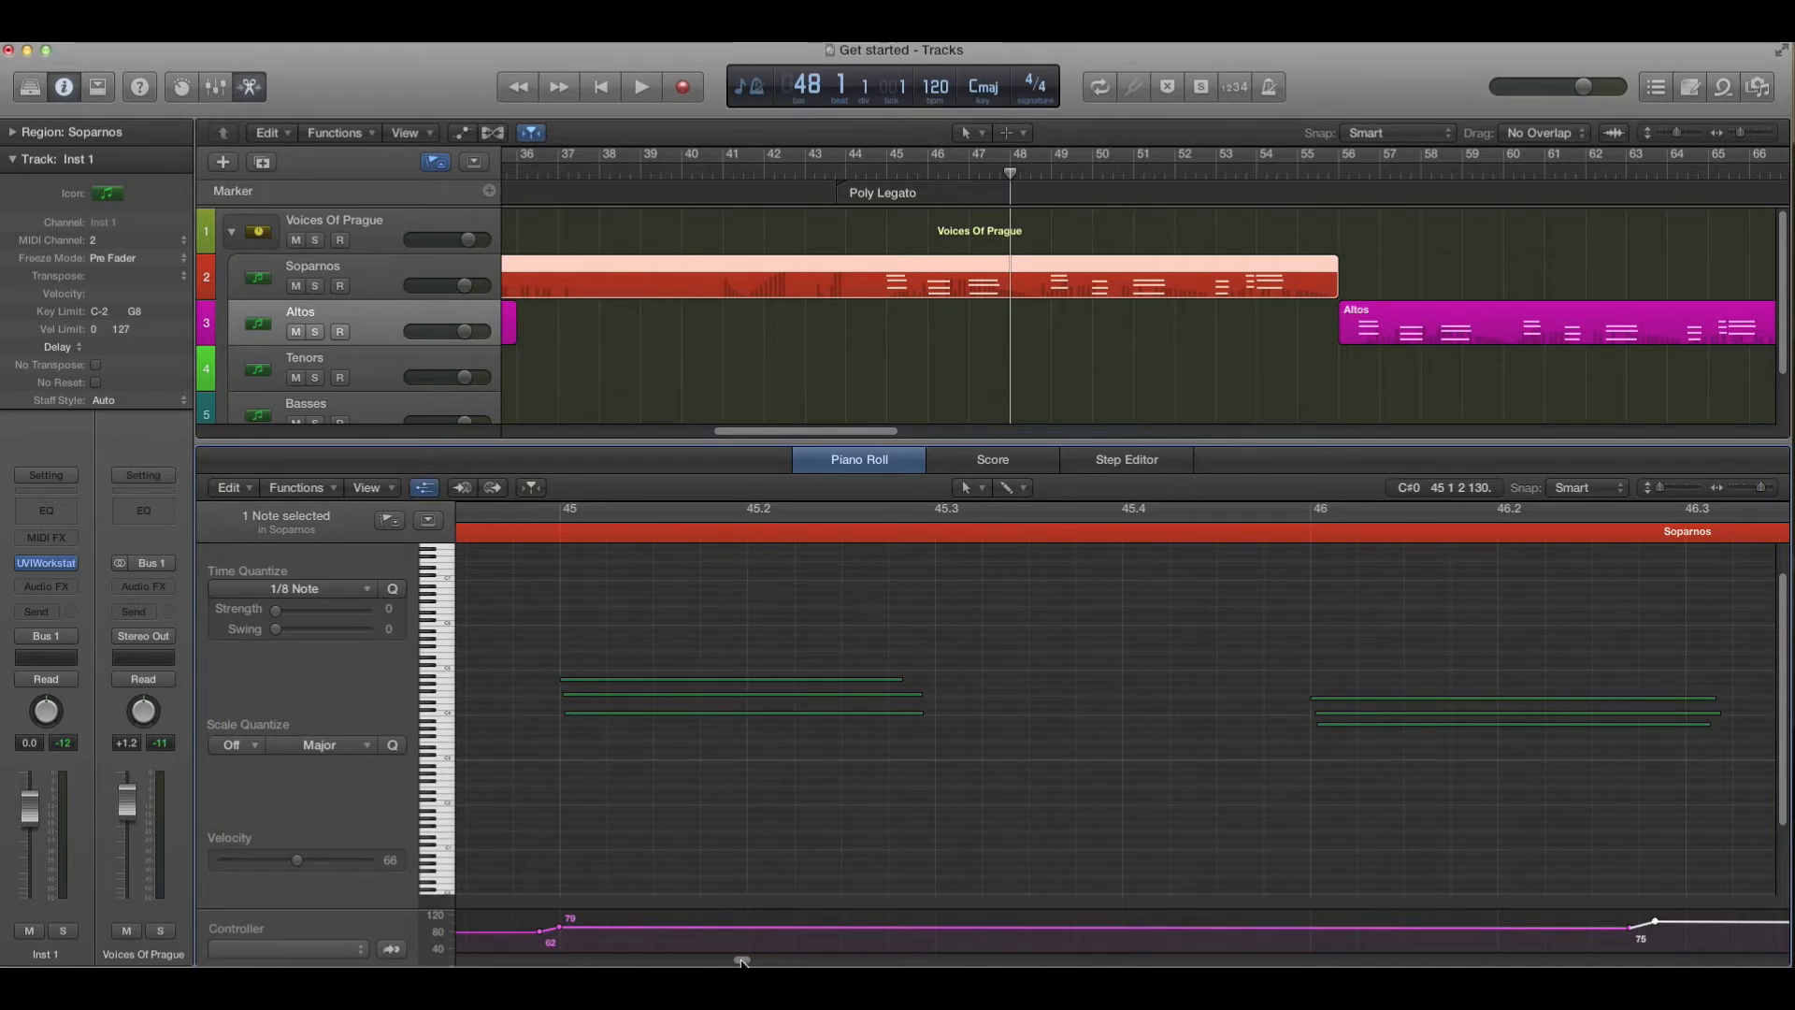
- Place the playhead at bar 34, the start of the Soparnos region
{"action": "left_click_drag", "start_coordinate": [741, 961], "coordinate": [738, 961]}
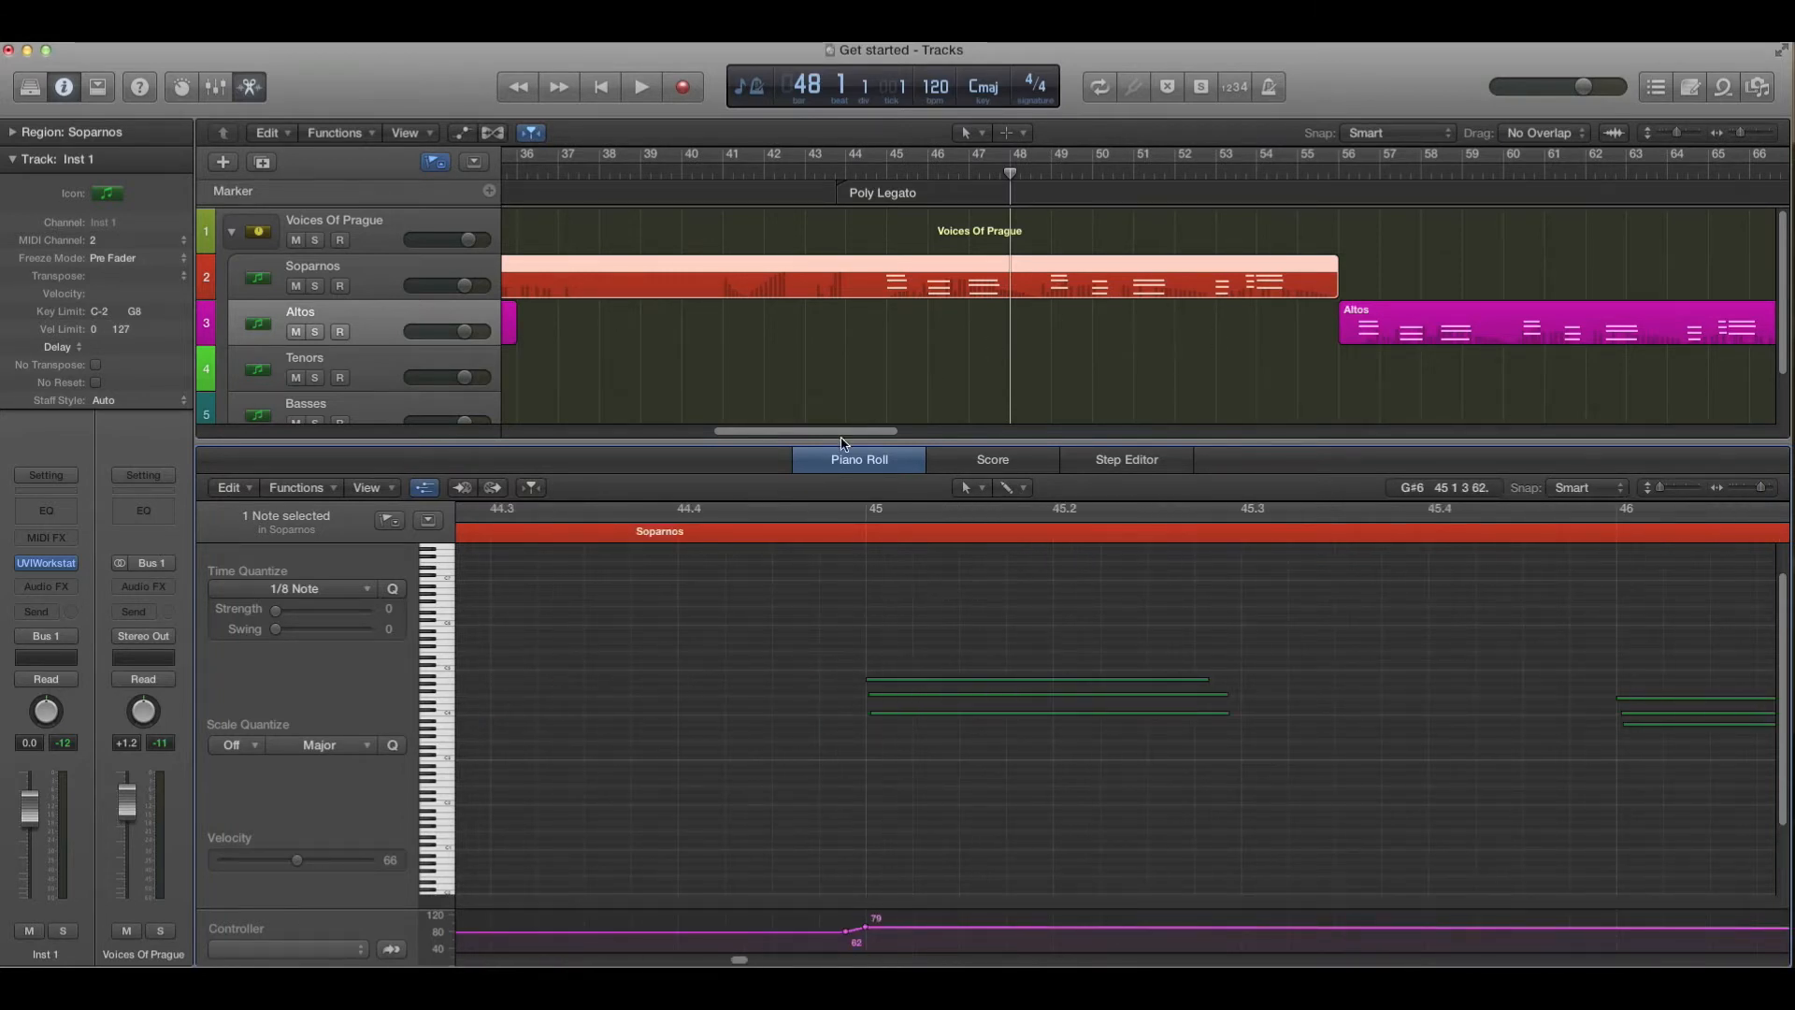
{"action": "left_click_drag", "start_coordinate": [844, 440], "coordinate": [865, 441]}
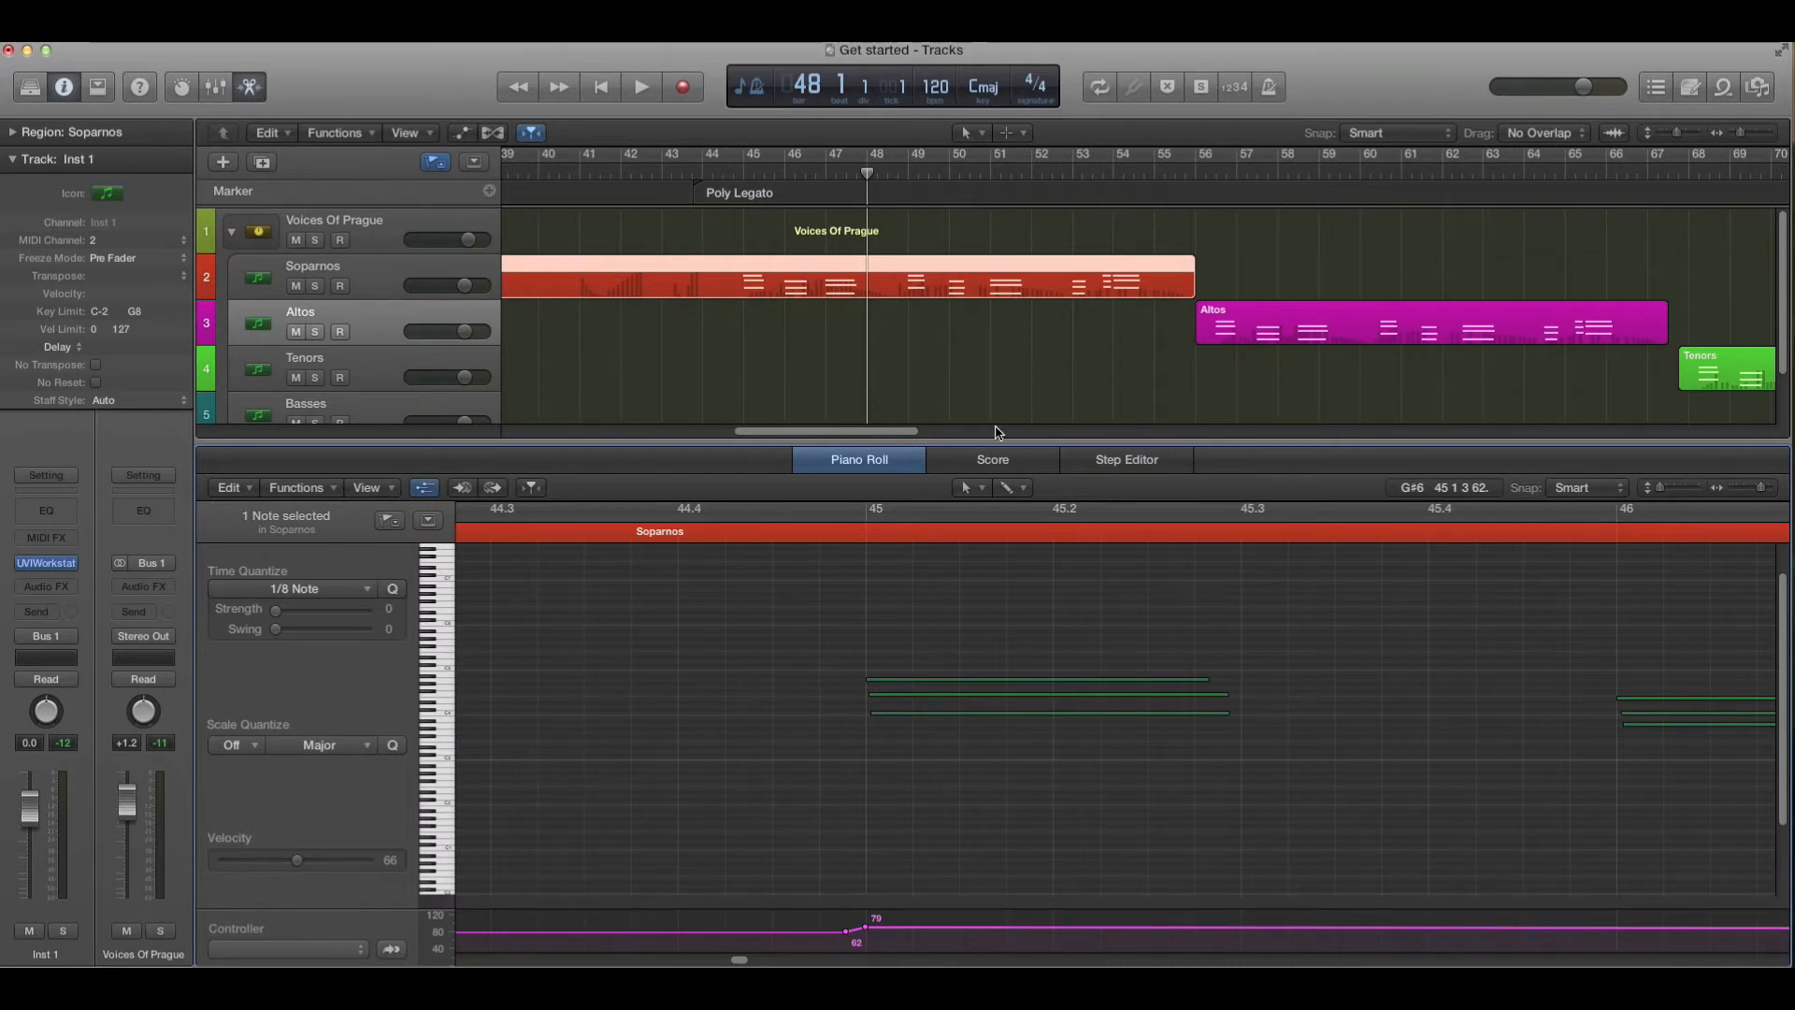
{"action": "left_click_drag", "start_coordinate": [879, 437], "coordinate": [1142, 428]}
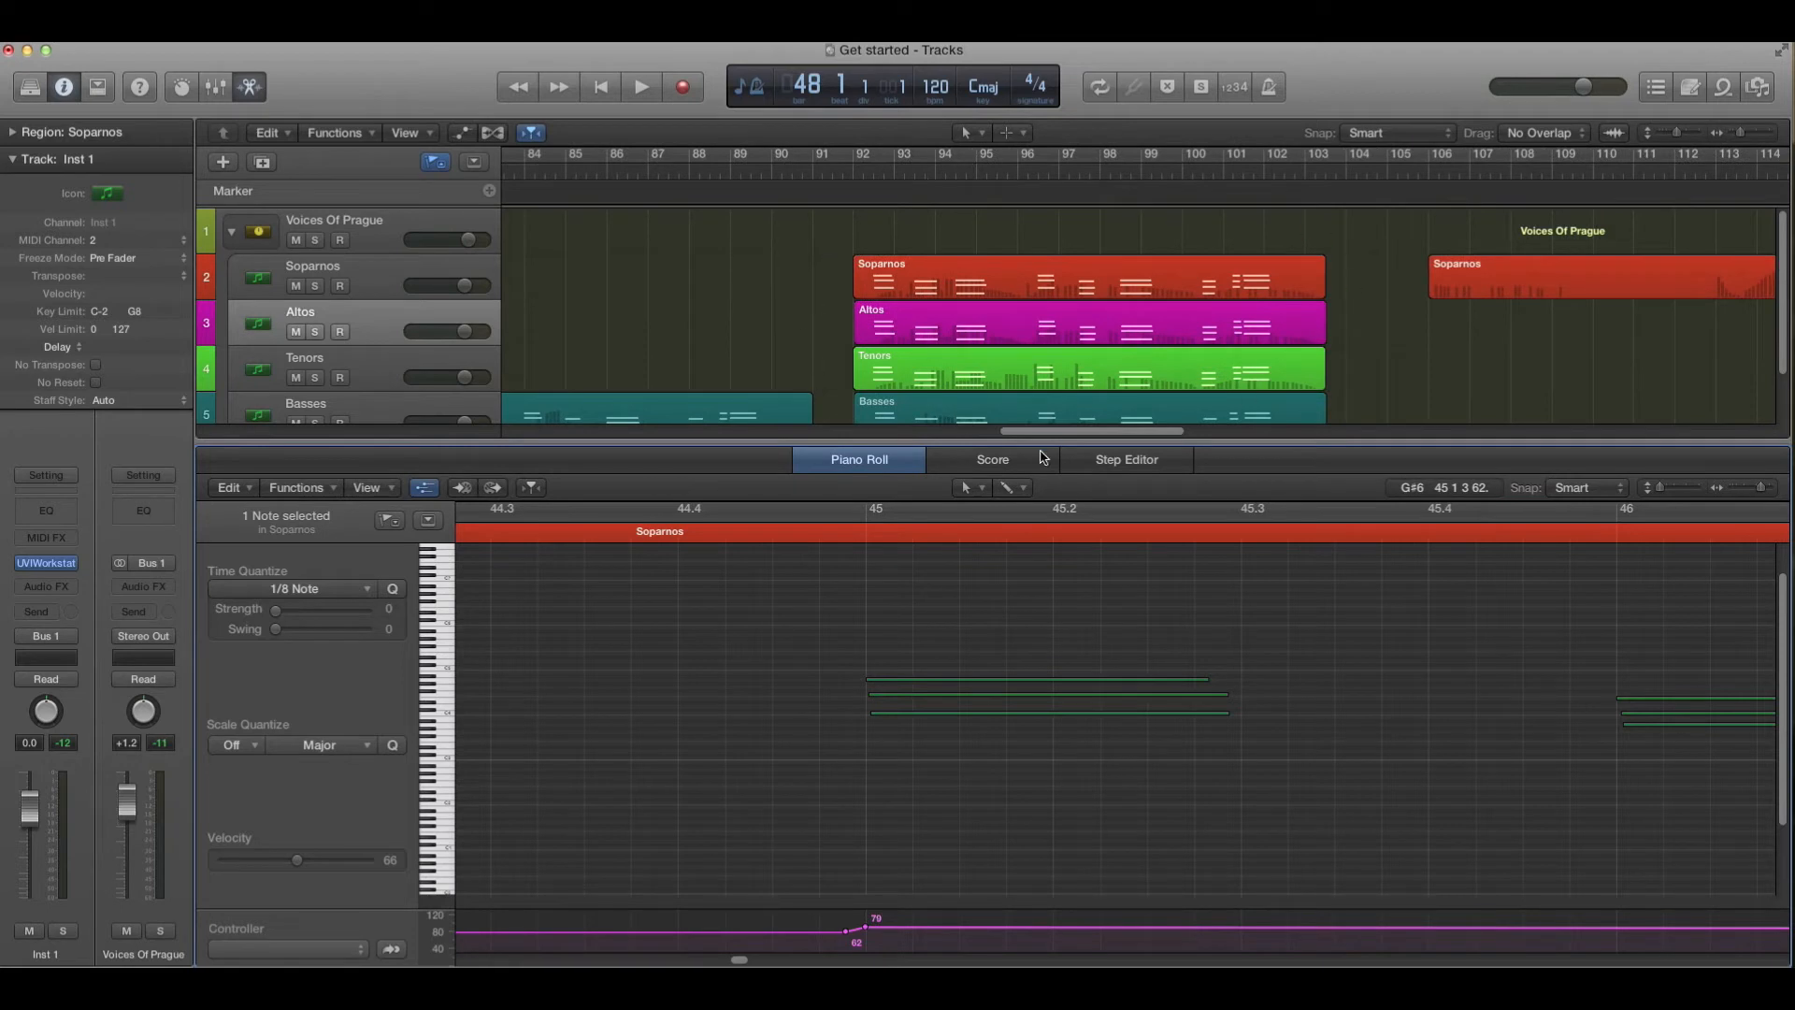
{"action": "left_click_drag", "start_coordinate": [1049, 438], "coordinate": [841, 434]}
{"action": "left_click", "coordinate": [560, 173]}
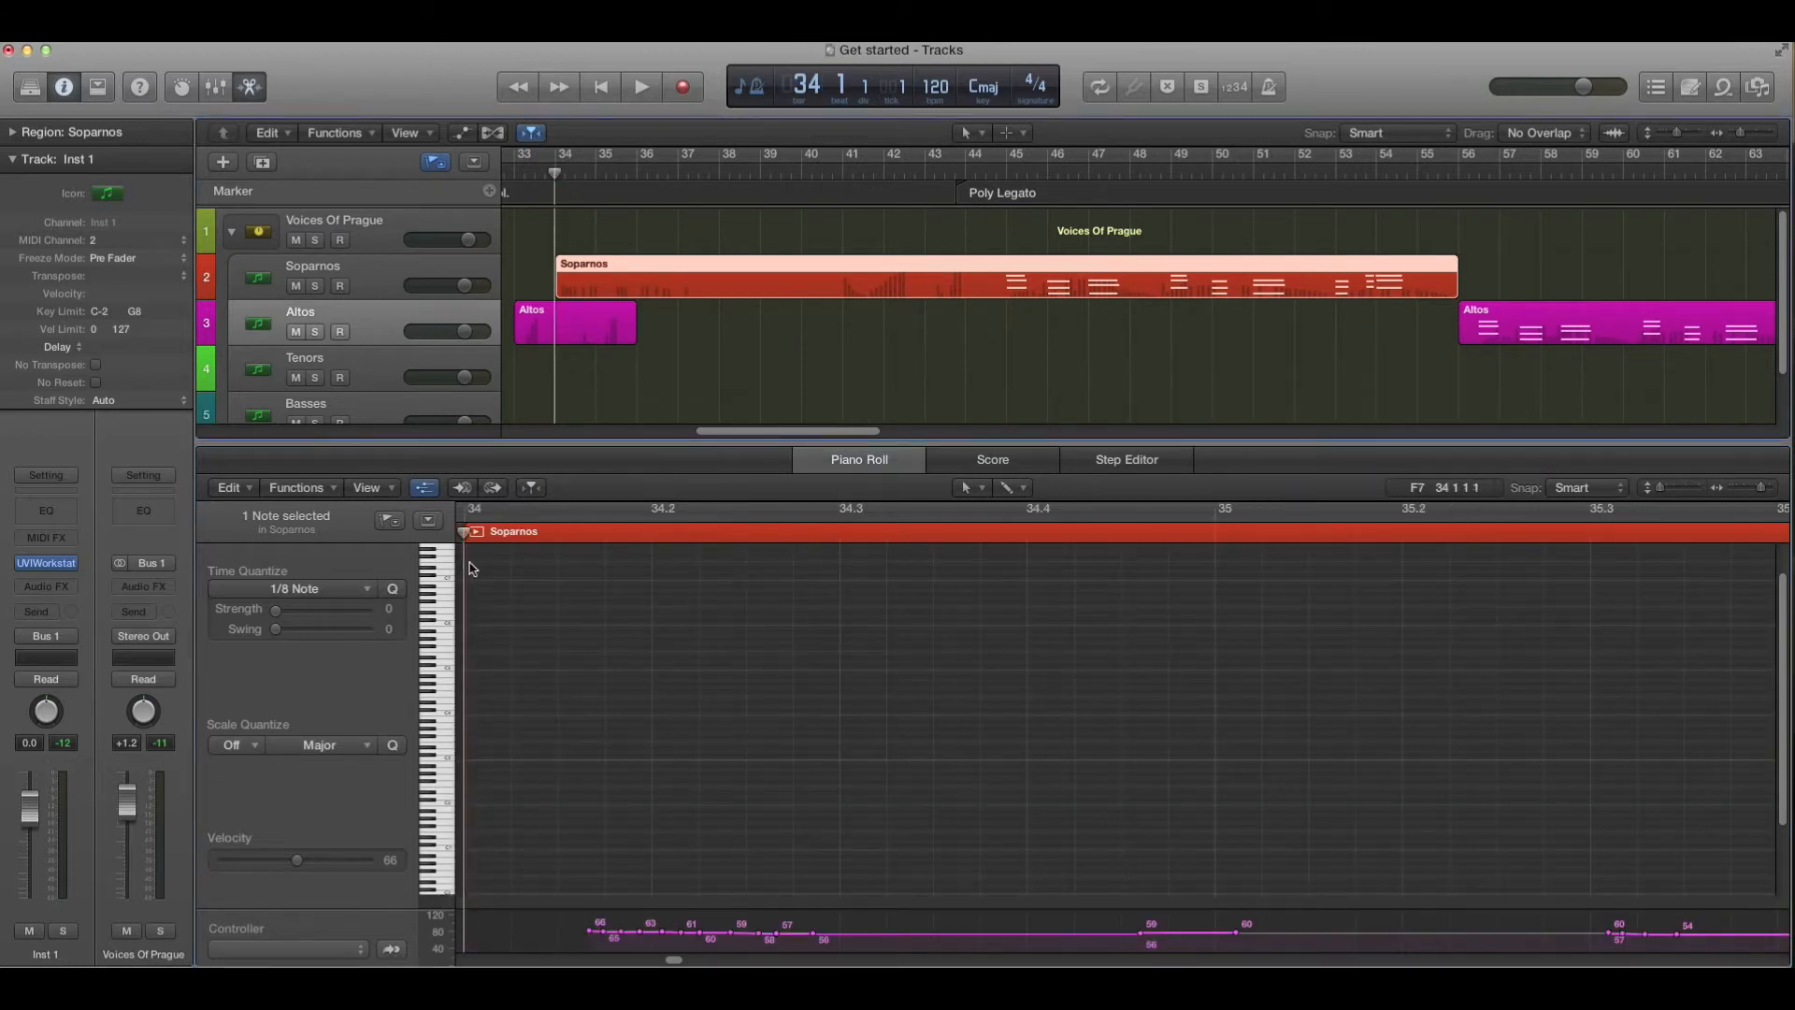
- Open the UVI Workstation plug-in window and position it over the lower right of the arrangement
{"action": "left_click", "coordinate": [49, 571]}
{"action": "left_click", "coordinate": [49, 570]}
{"action": "left_click", "coordinate": [49, 568]}
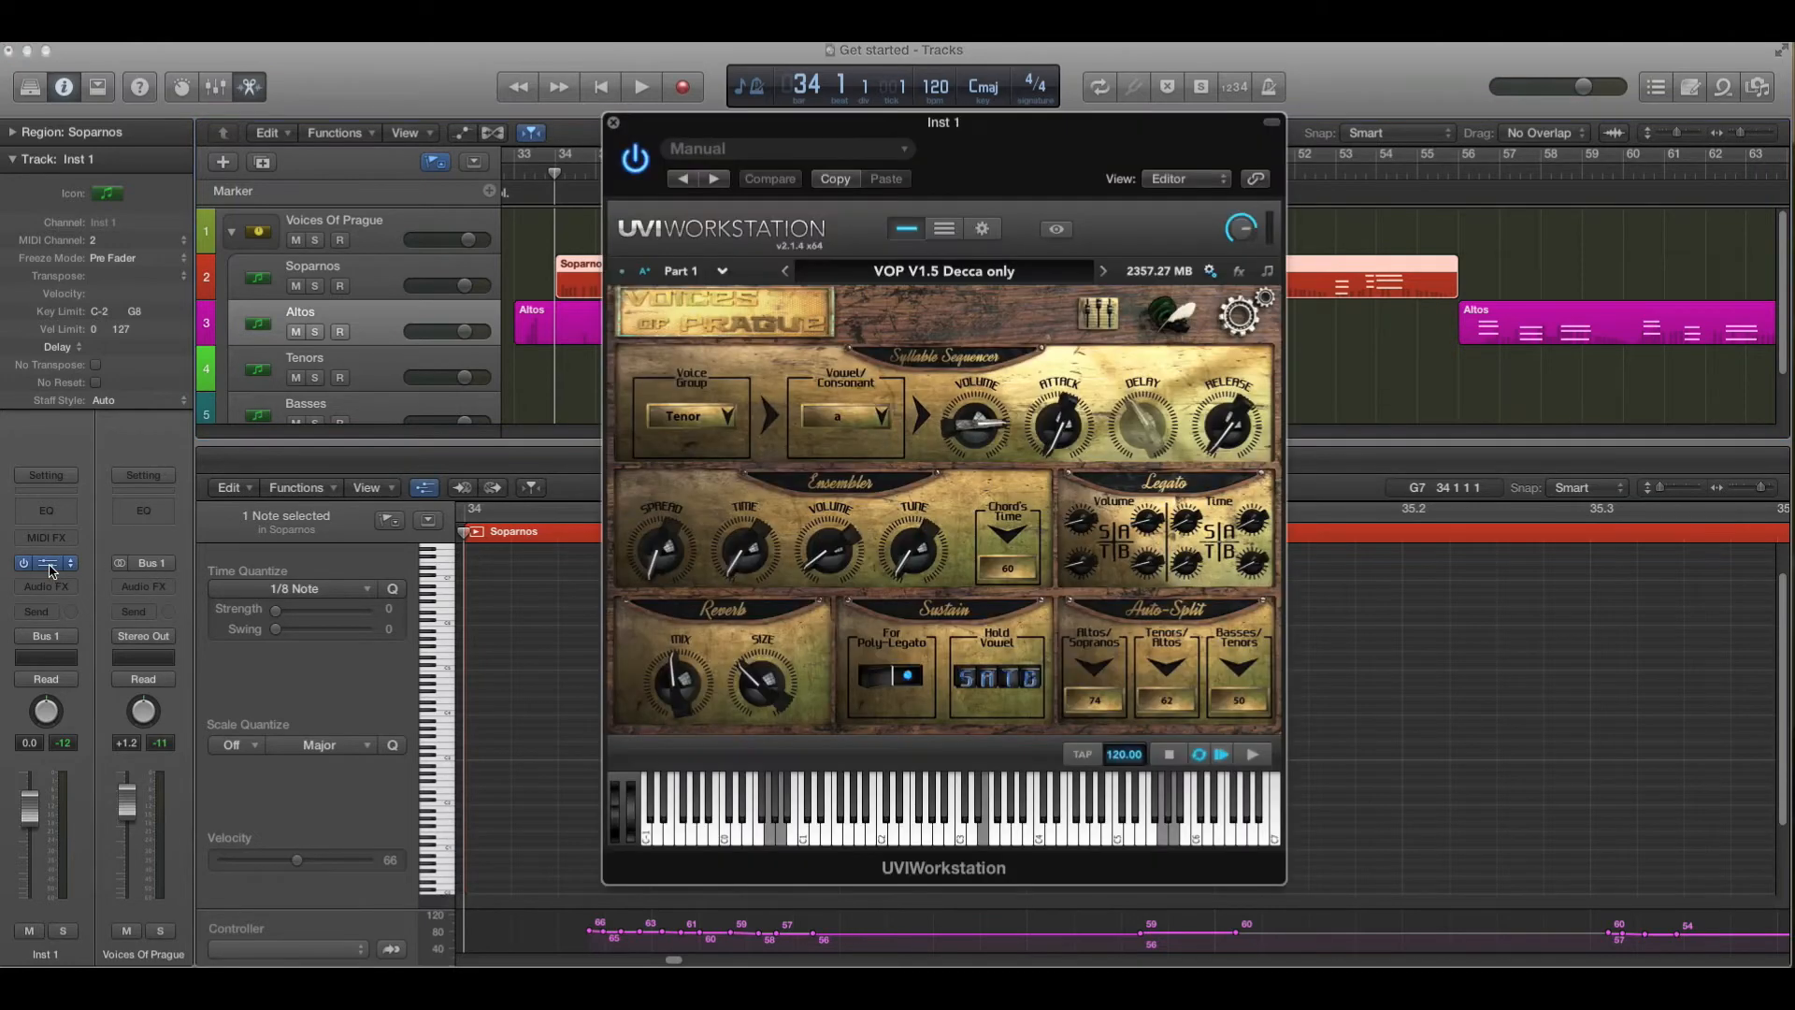
{"action": "left_click_drag", "start_coordinate": [997, 139], "coordinate": [1307, 270]}
{"action": "left_click_drag", "start_coordinate": [1572, 274], "coordinate": [1567, 392]}
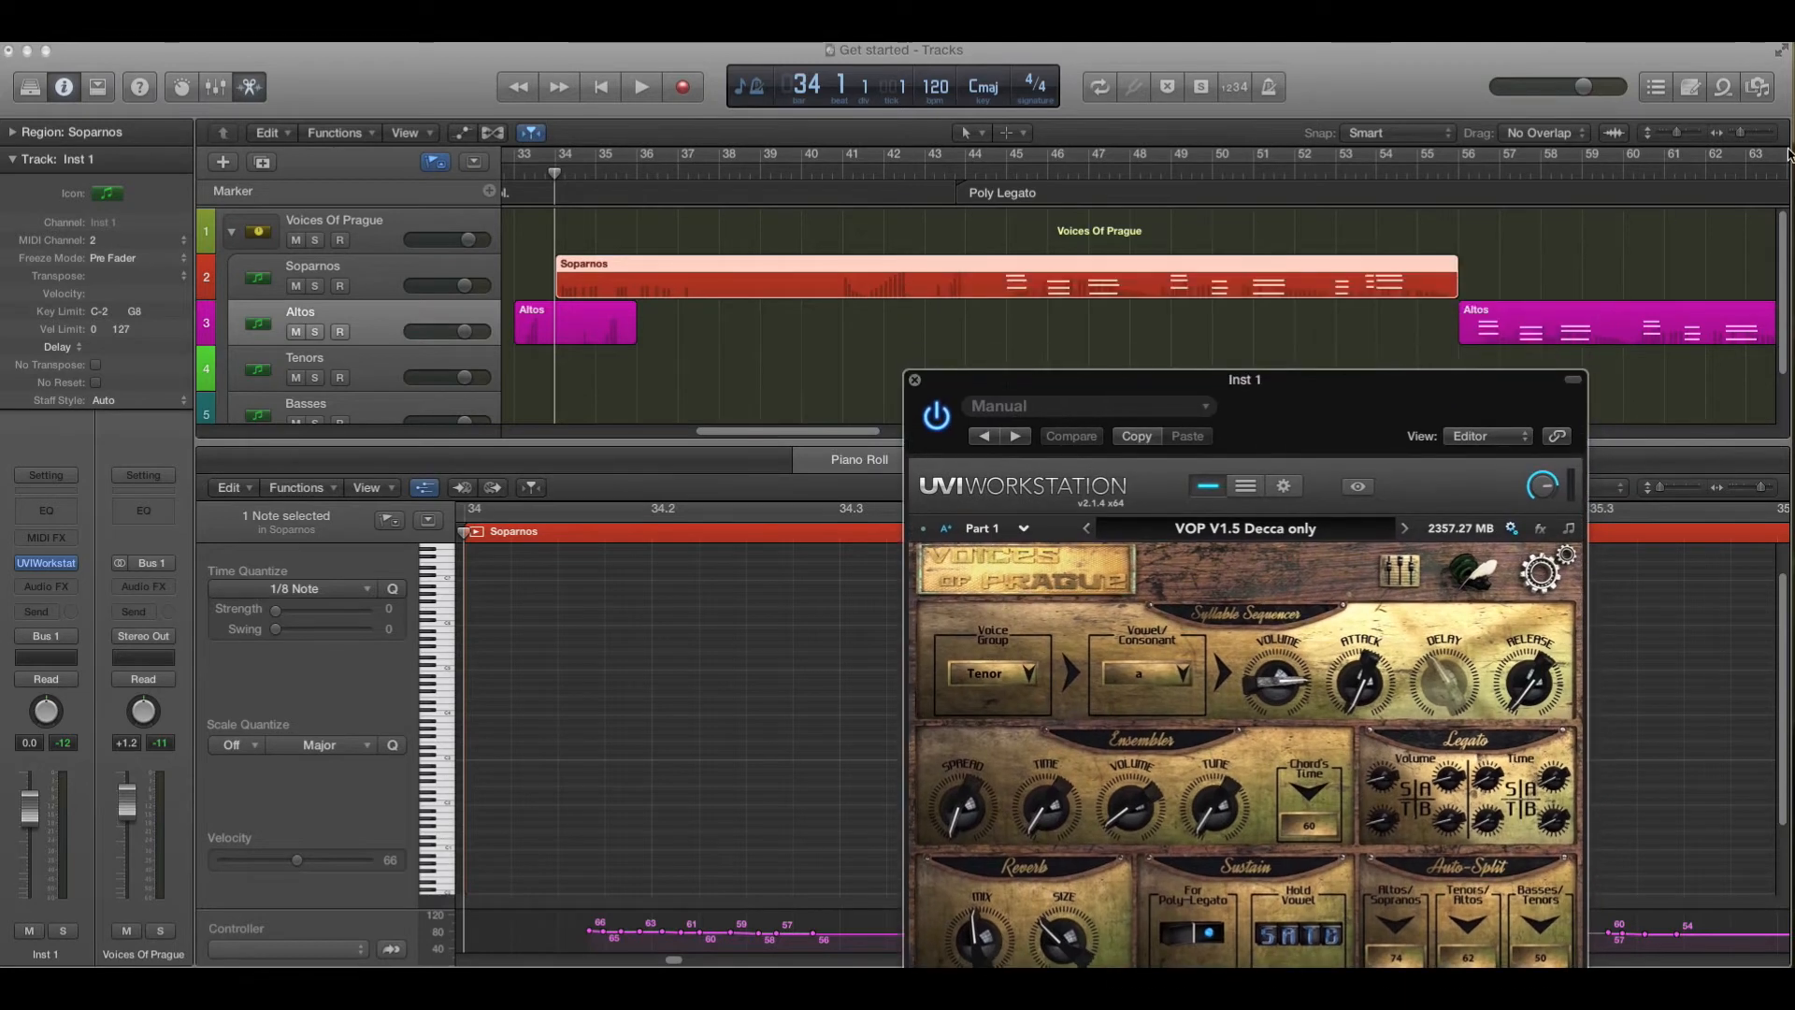
- Zoom out the arrangement, set the playhead to bar 33, select all regions and start playback
{"action": "left_click_drag", "start_coordinate": [1745, 137], "coordinate": [1737, 139]}
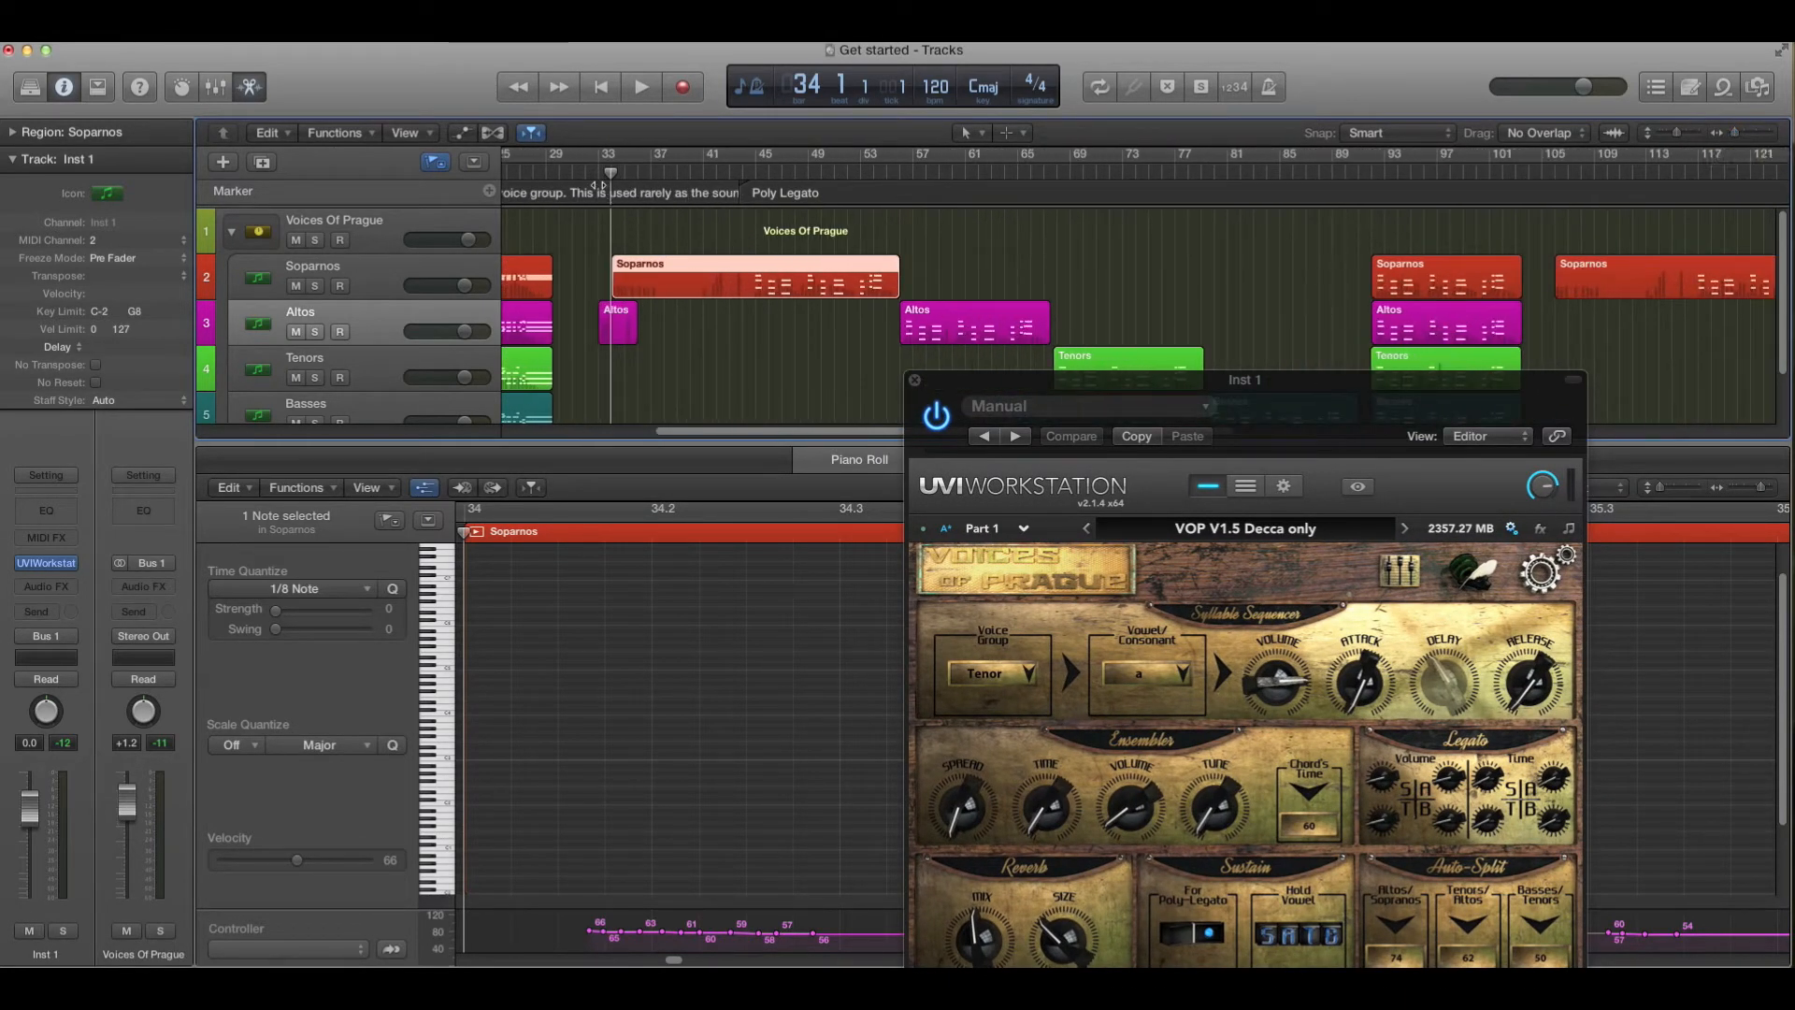
{"action": "left_click", "coordinate": [595, 174]}
{"action": "key", "text": "super+a"}
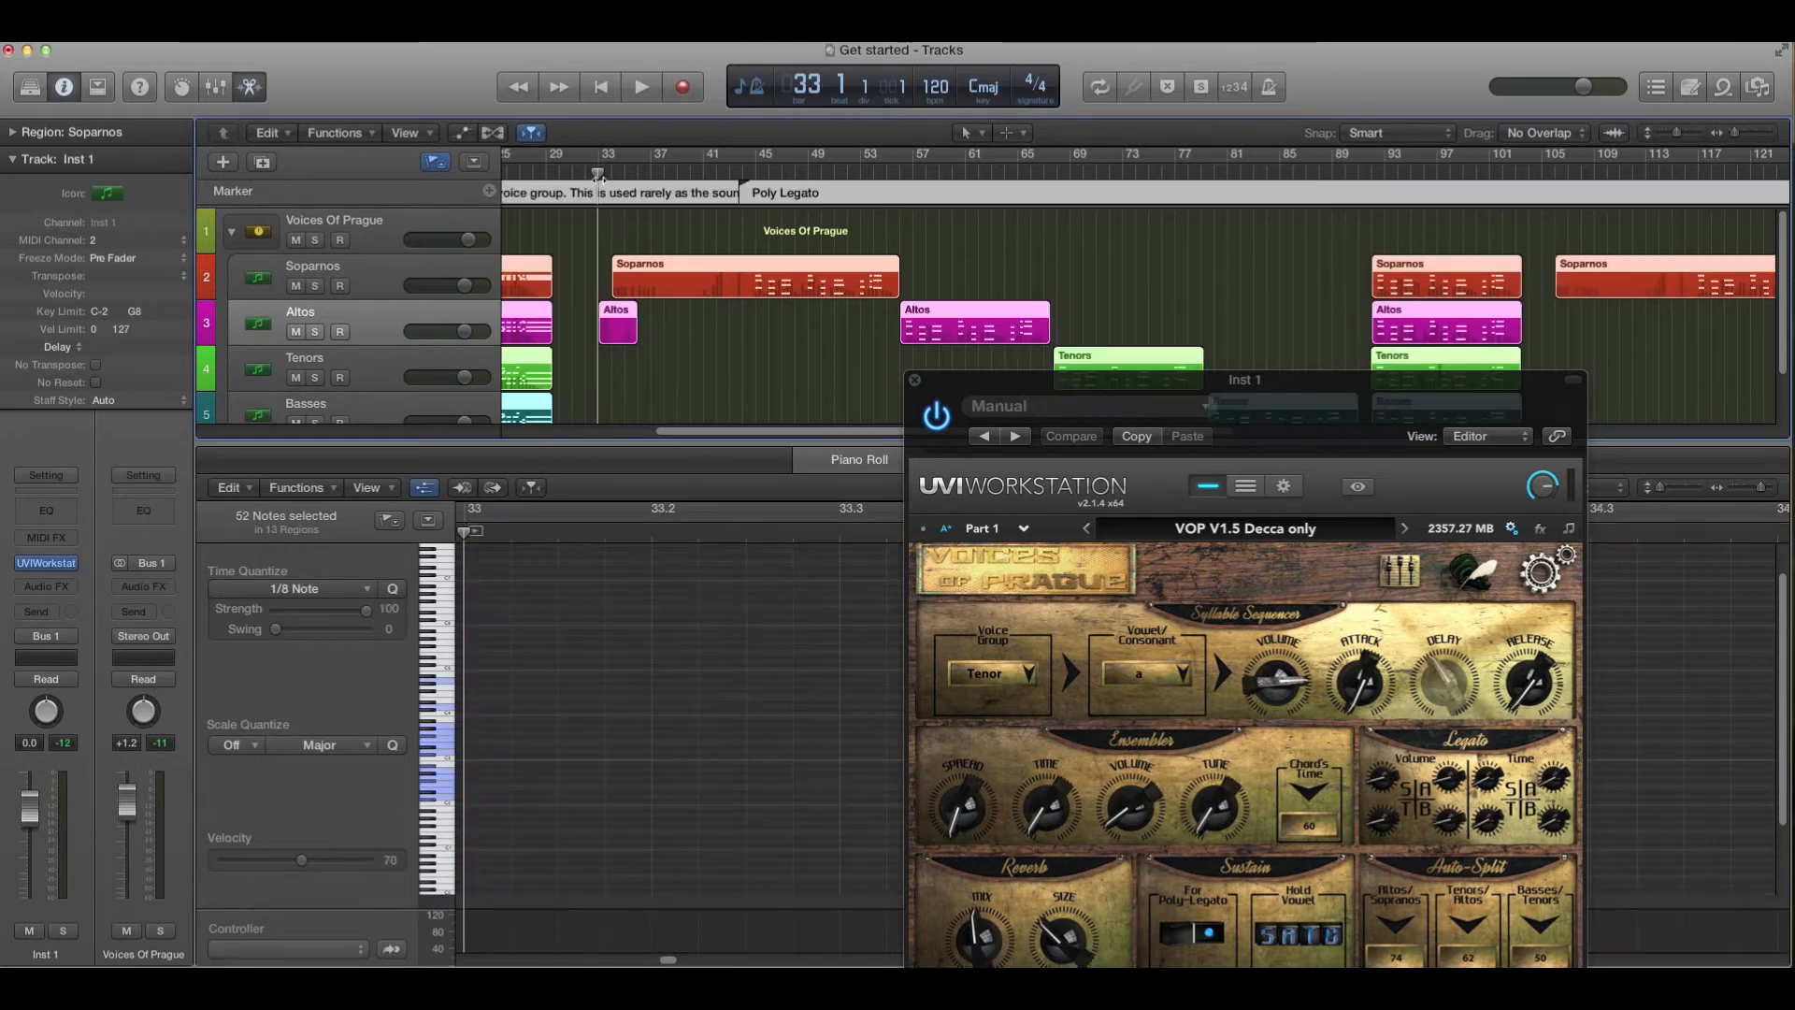
{"action": "key", "text": "space"}
- Watch the plug-in's phrase book, mixer and editor pages while the arrangement plays back
{"action": "left_click_drag", "start_coordinate": [1247, 404], "coordinate": [1226, 213]}
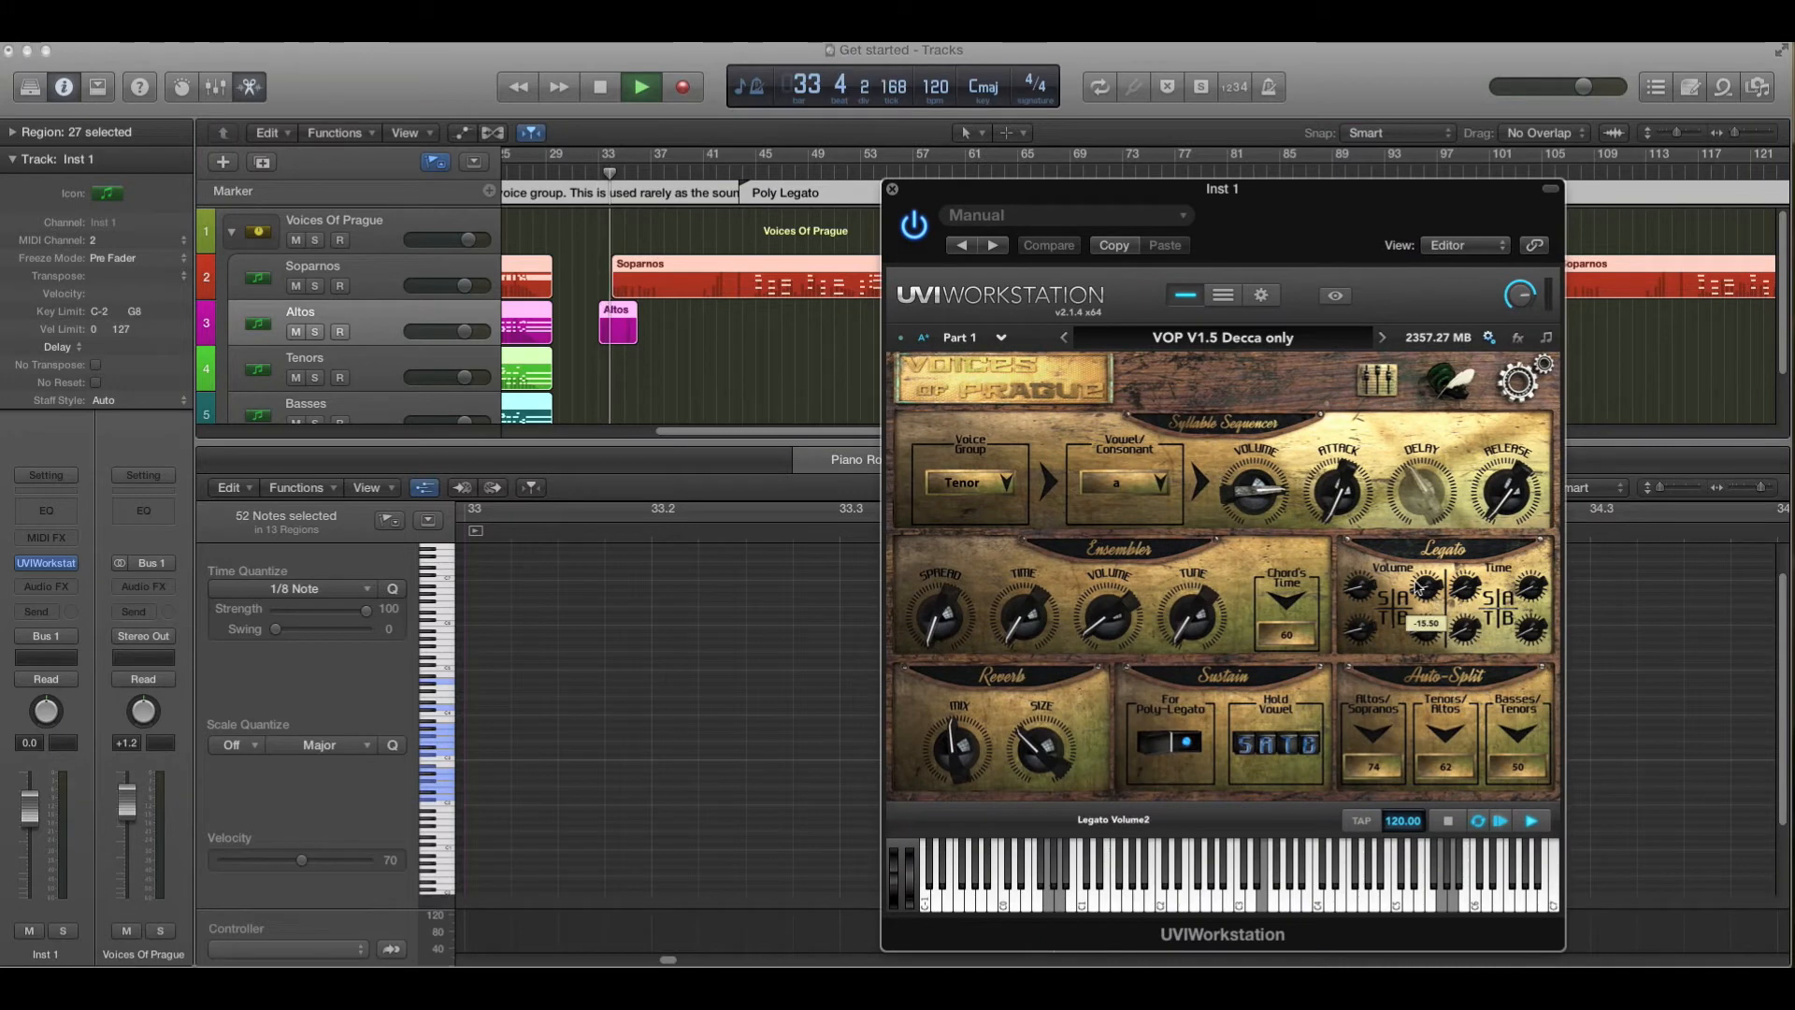
{"action": "left_click", "coordinate": [1447, 385]}
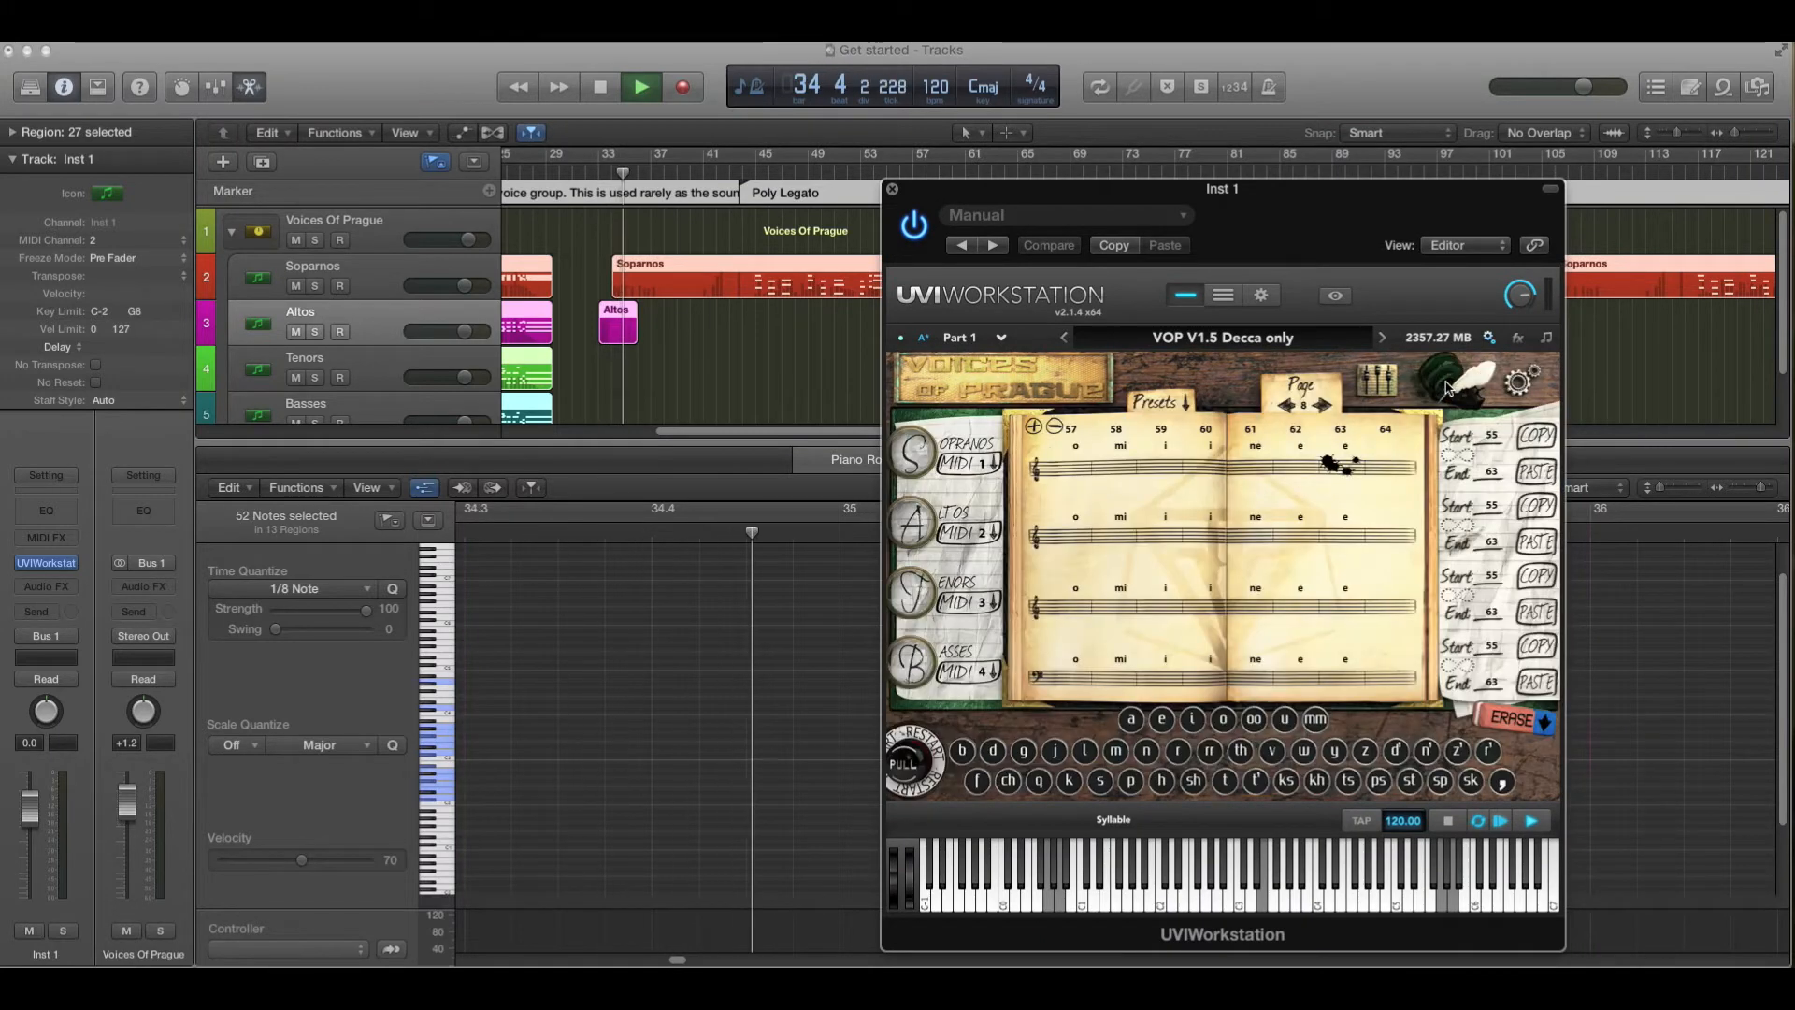
{"action": "left_click", "coordinate": [1393, 396]}
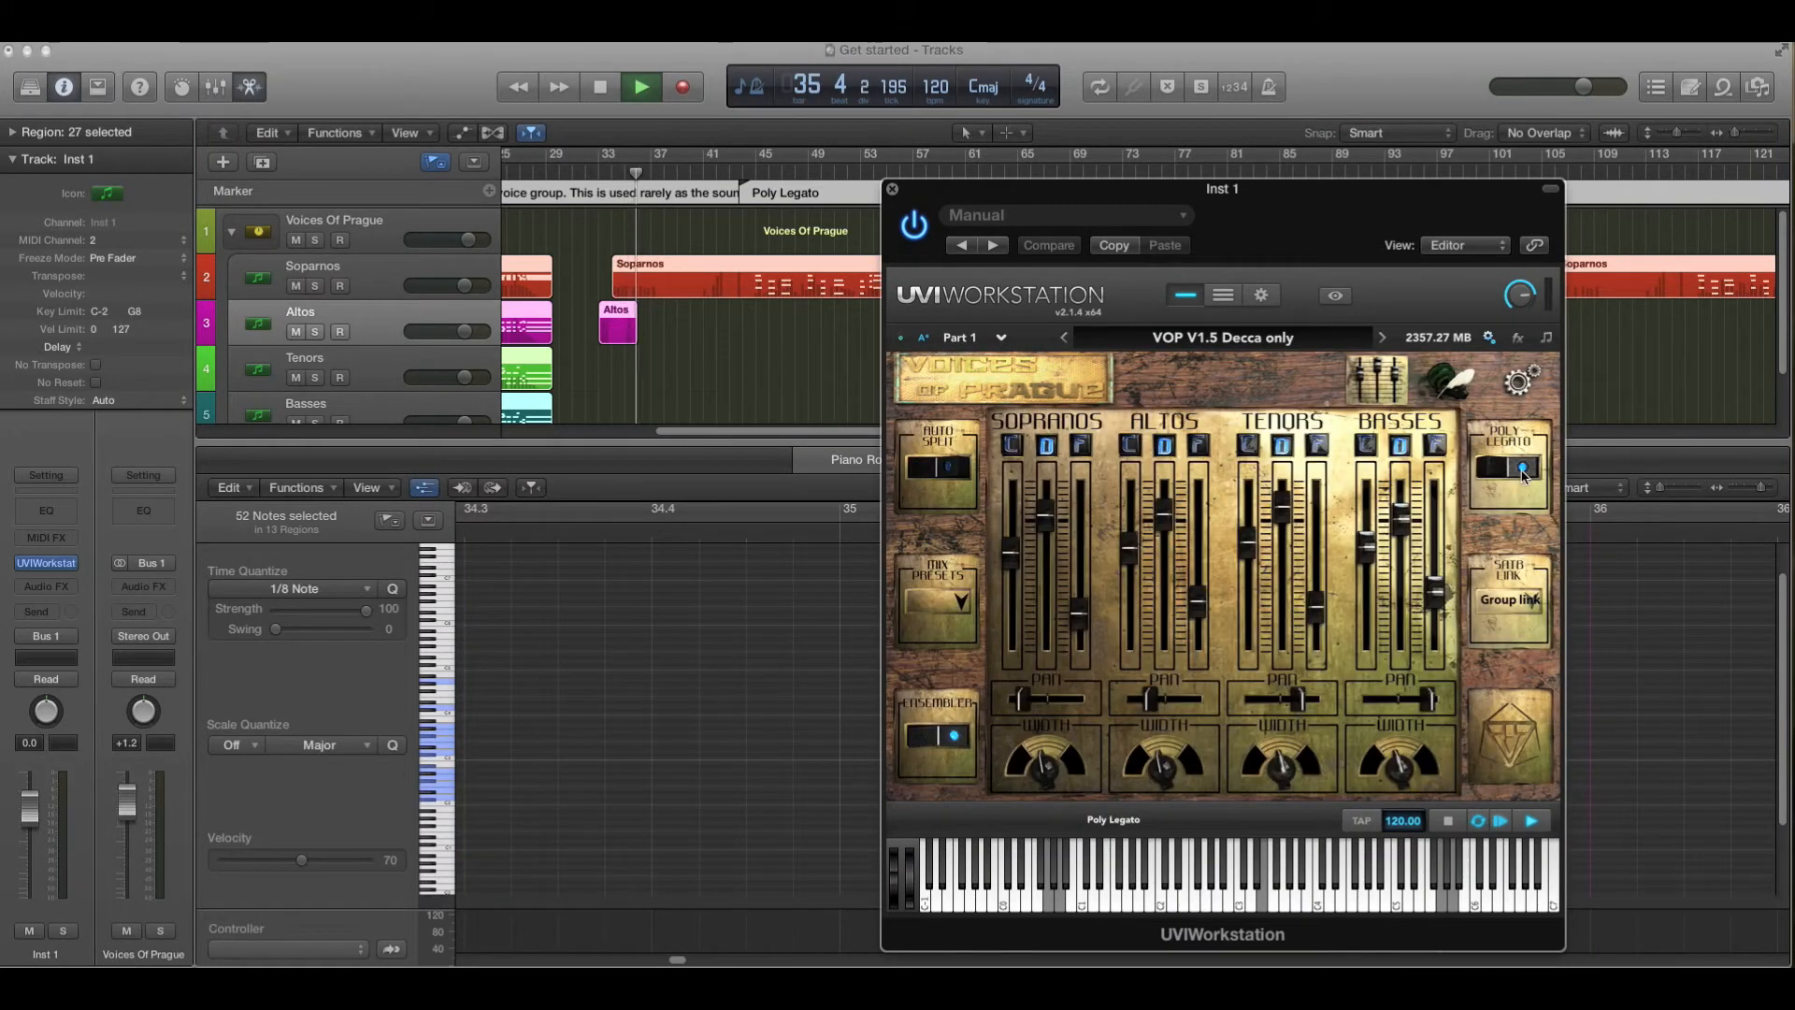
{"action": "left_click", "coordinate": [1440, 375]}
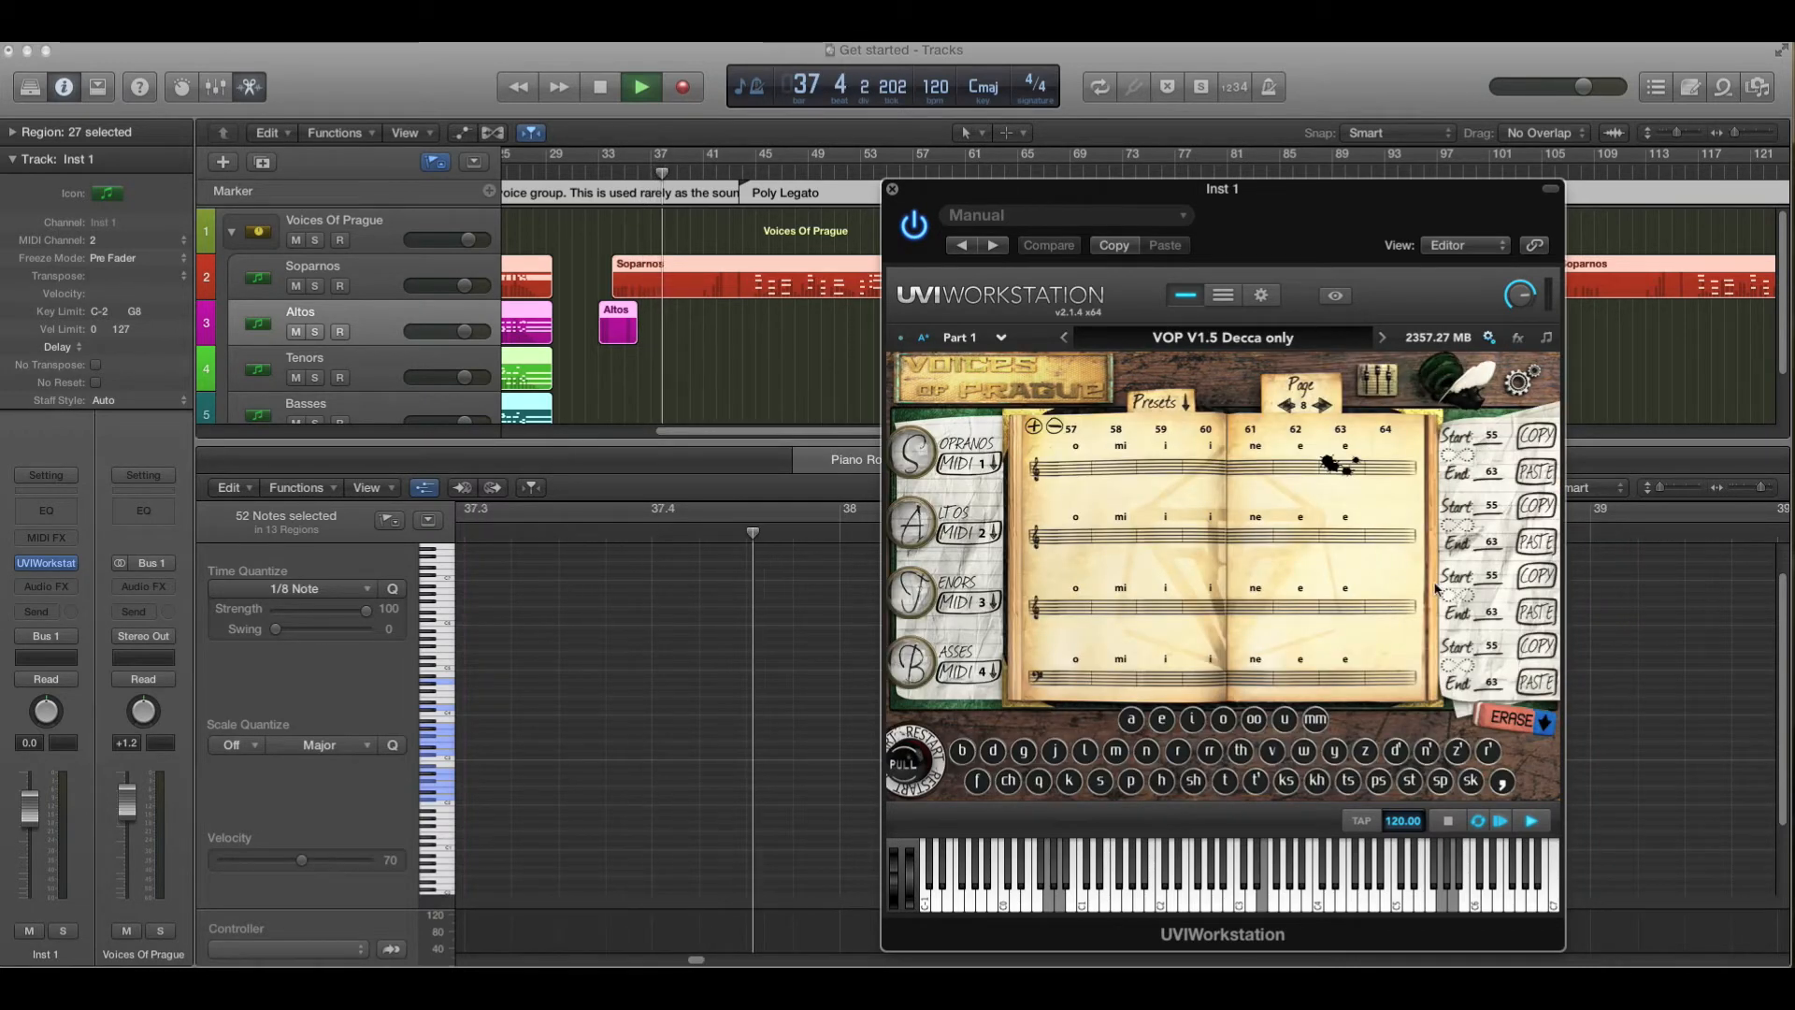
{"action": "left_click", "coordinate": [1513, 382]}
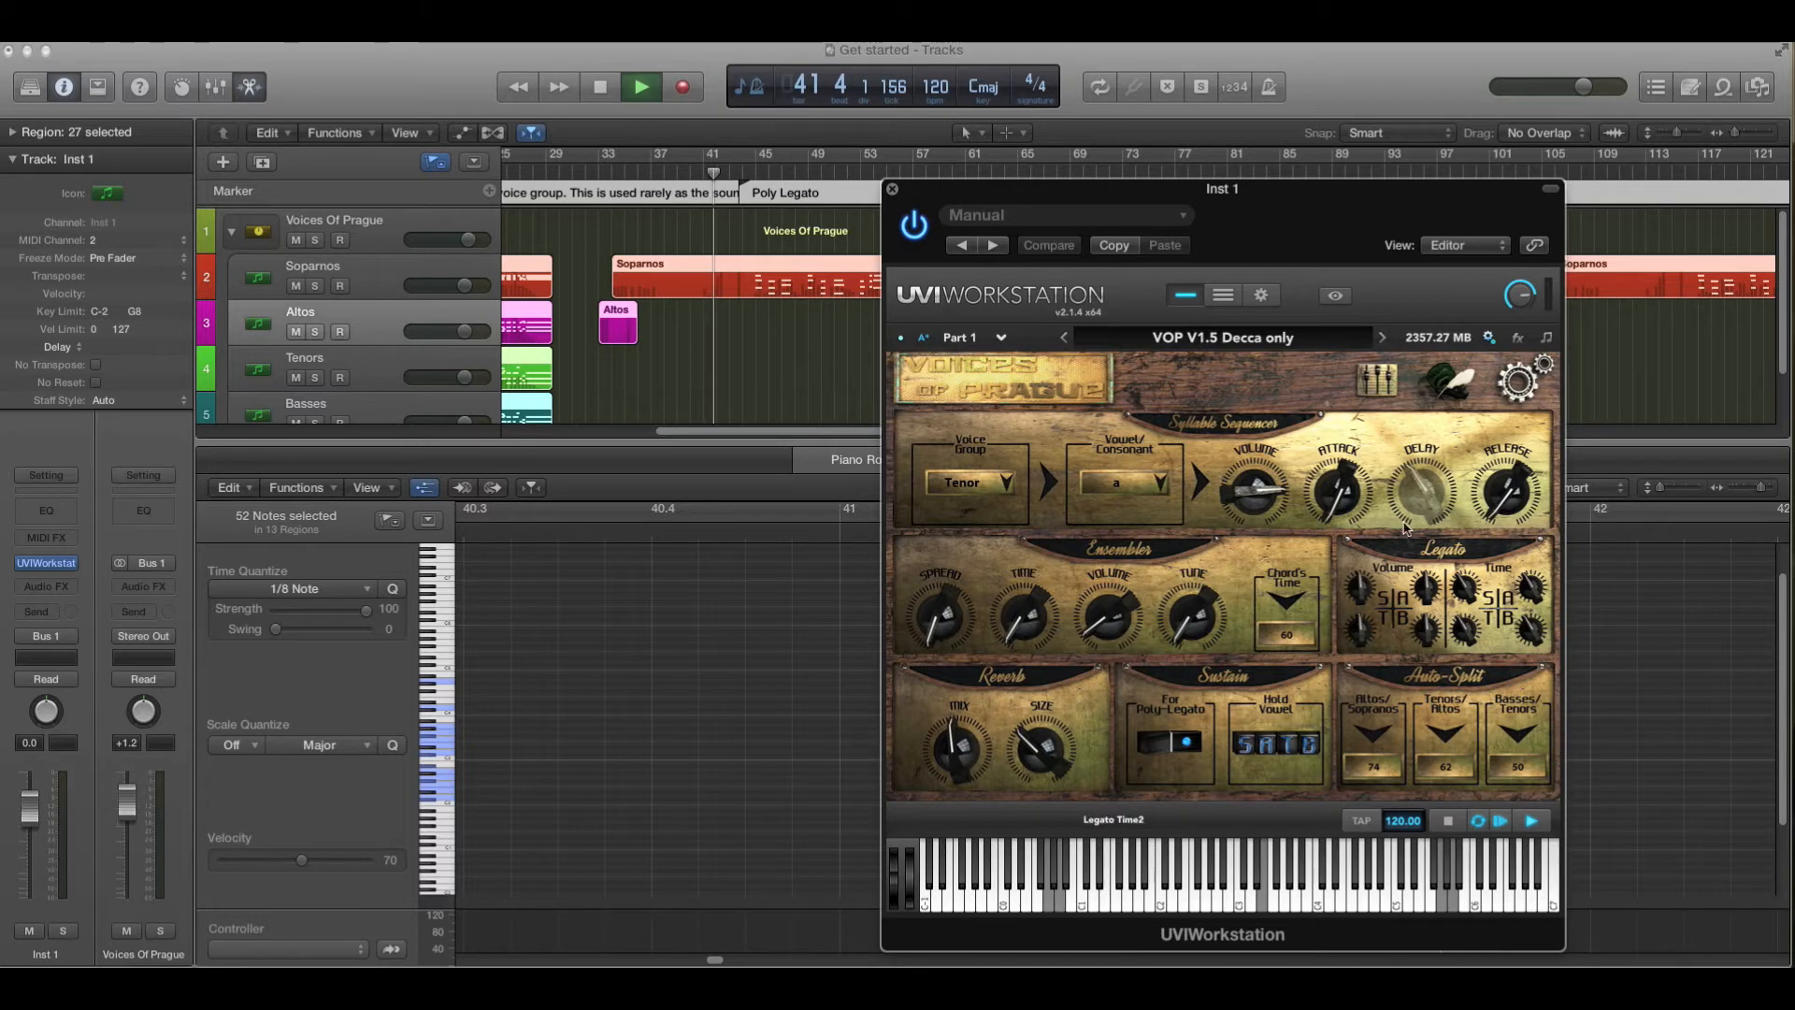
{"action": "left_click", "coordinate": [1441, 386]}
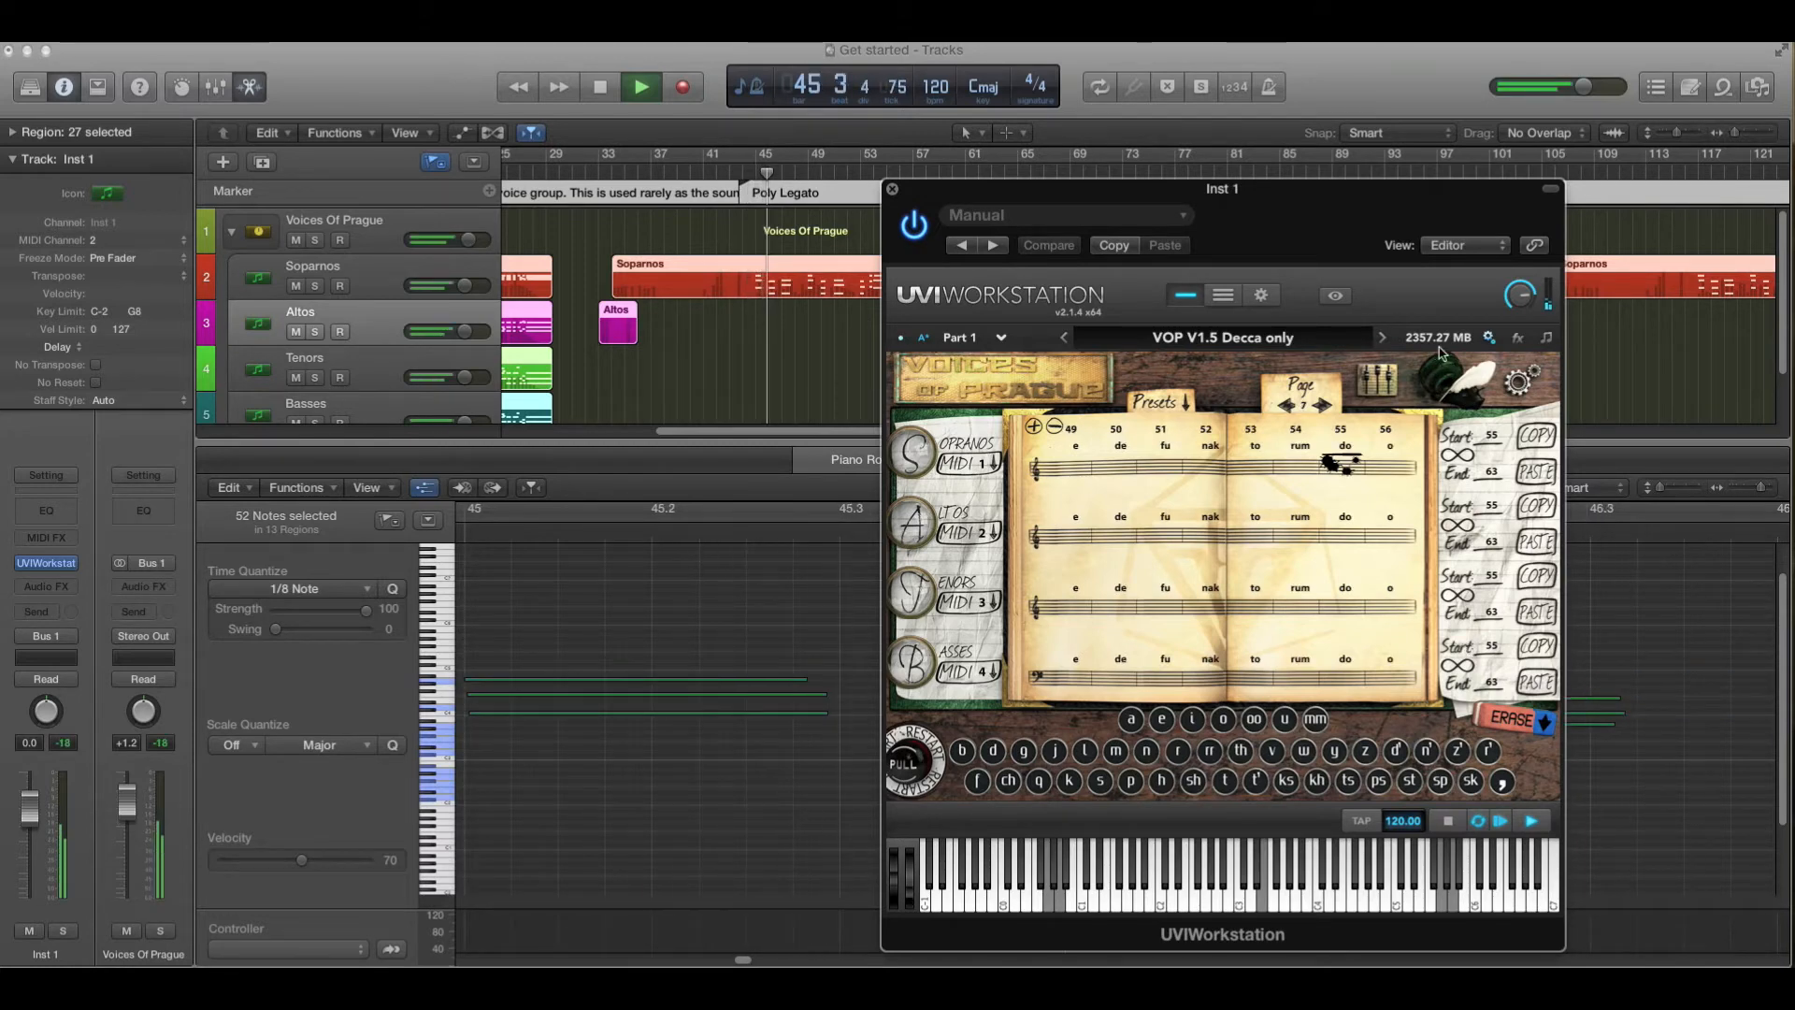
{"action": "left_click", "coordinate": [1444, 379]}
{"action": "left_click_drag", "start_coordinate": [1438, 597], "coordinate": [1442, 652]}
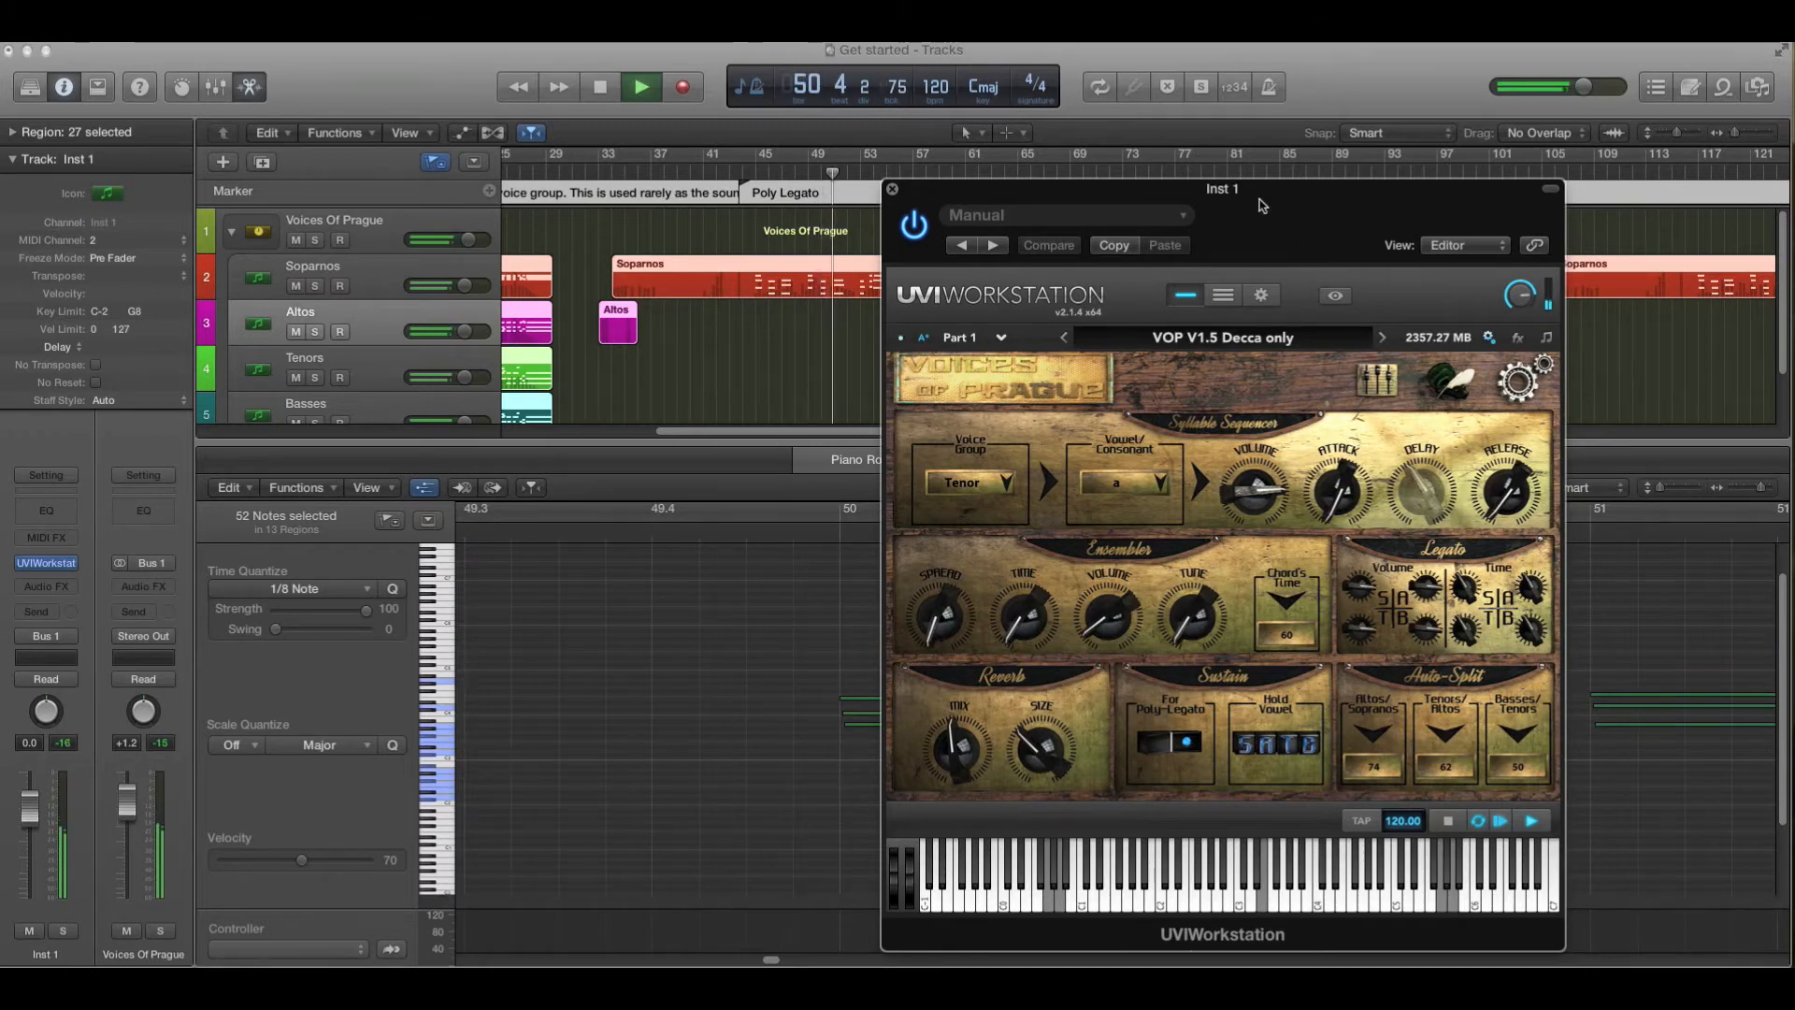
{"action": "left_click_drag", "start_coordinate": [1262, 206], "coordinate": [430, 195]}
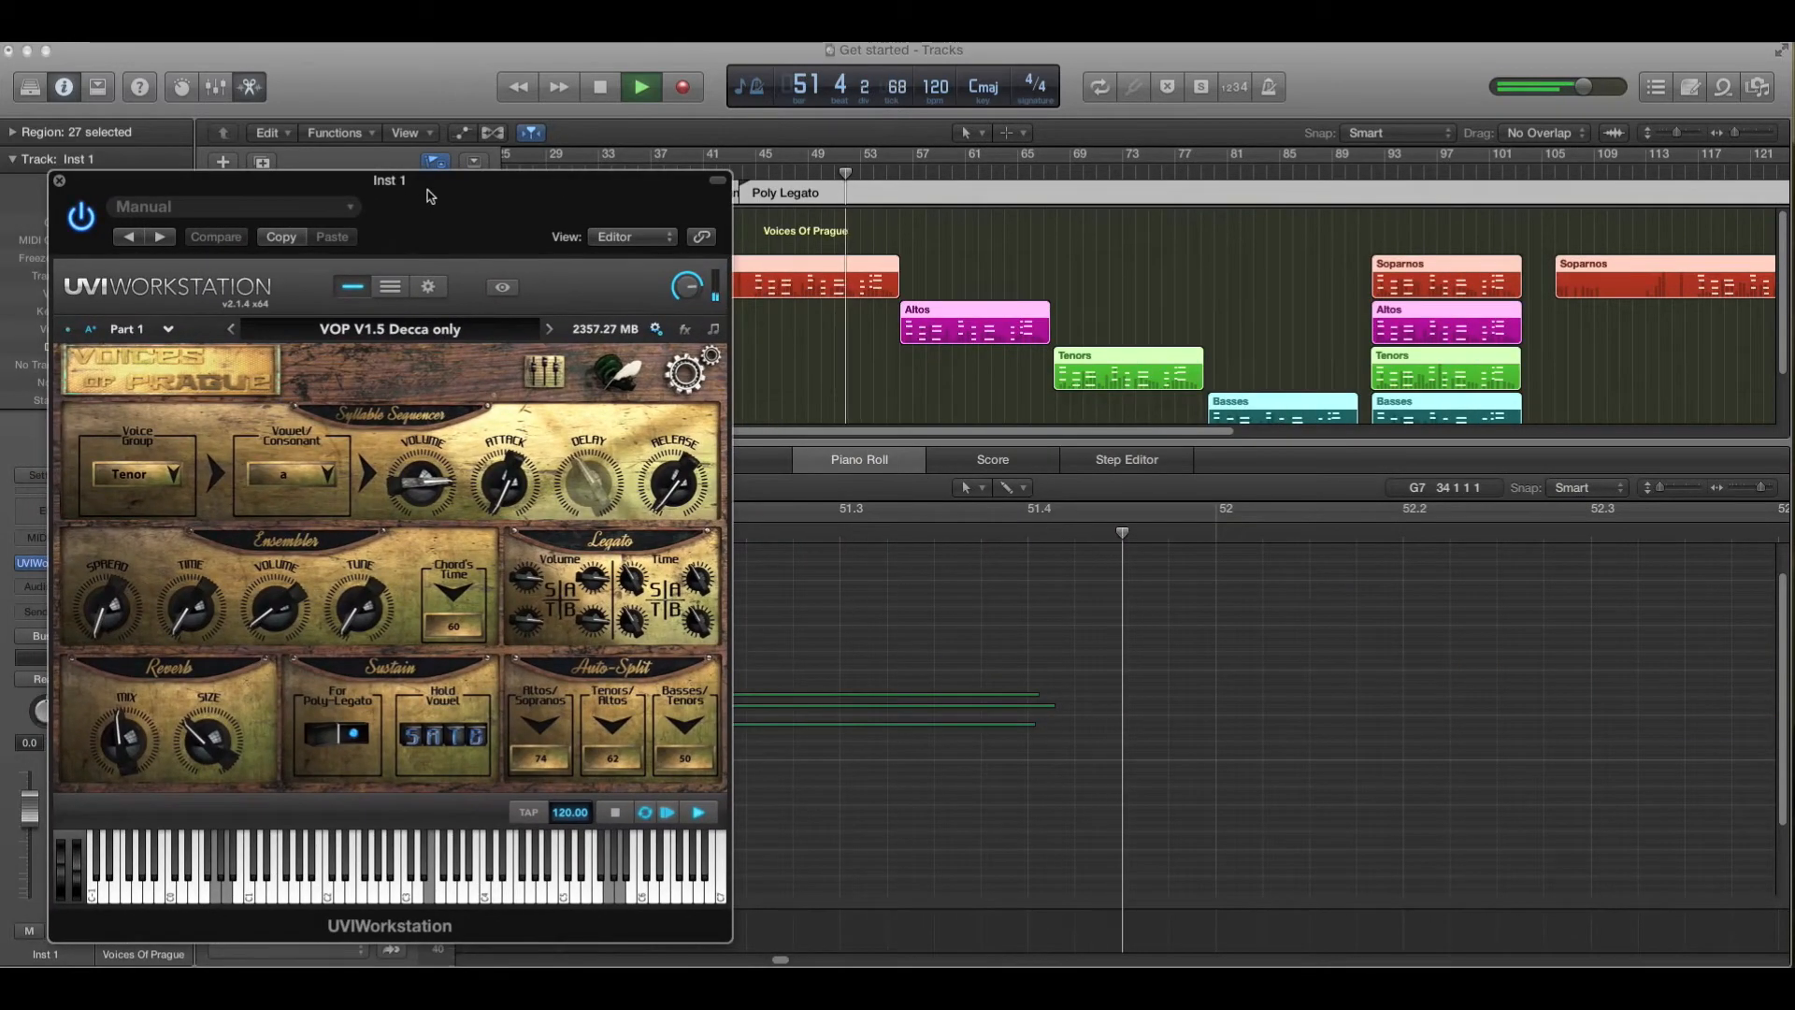
{"action": "left_click", "coordinate": [616, 377]}
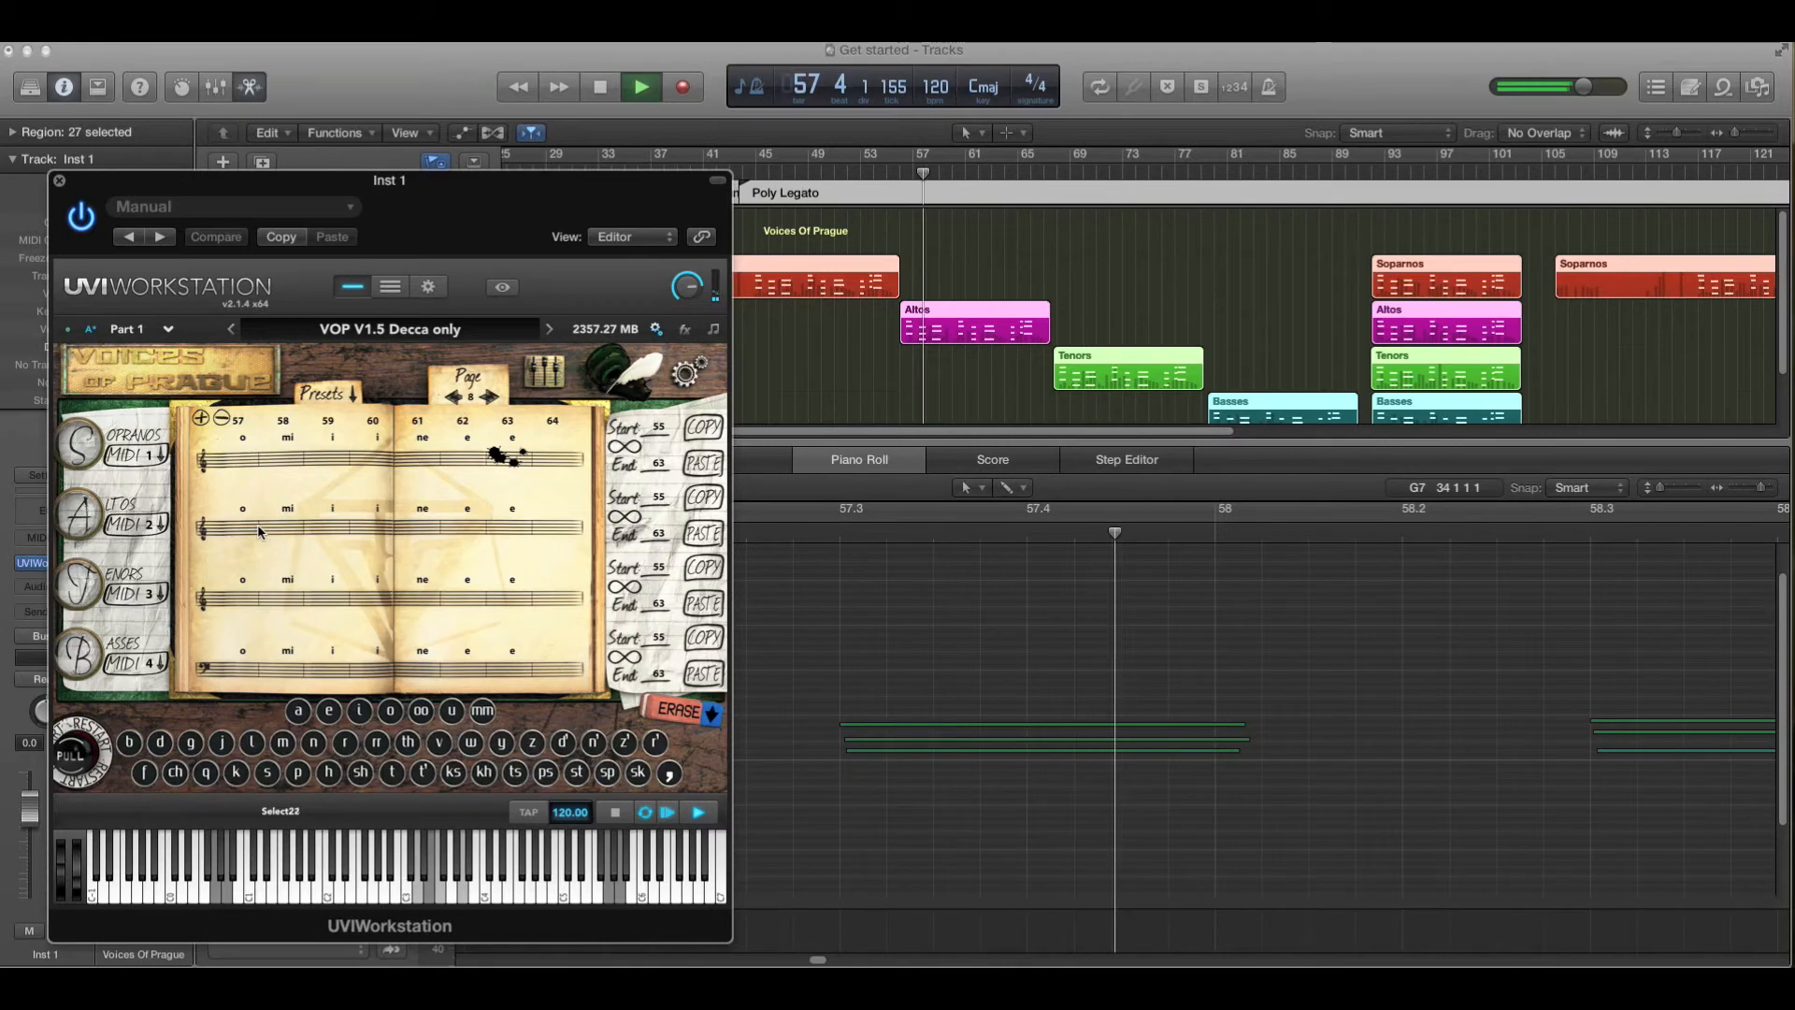
- Switch the plug-in to its editor page and turn one Legato Volume knob up slightly to about 0.68
{"action": "left_click", "coordinate": [598, 406]}
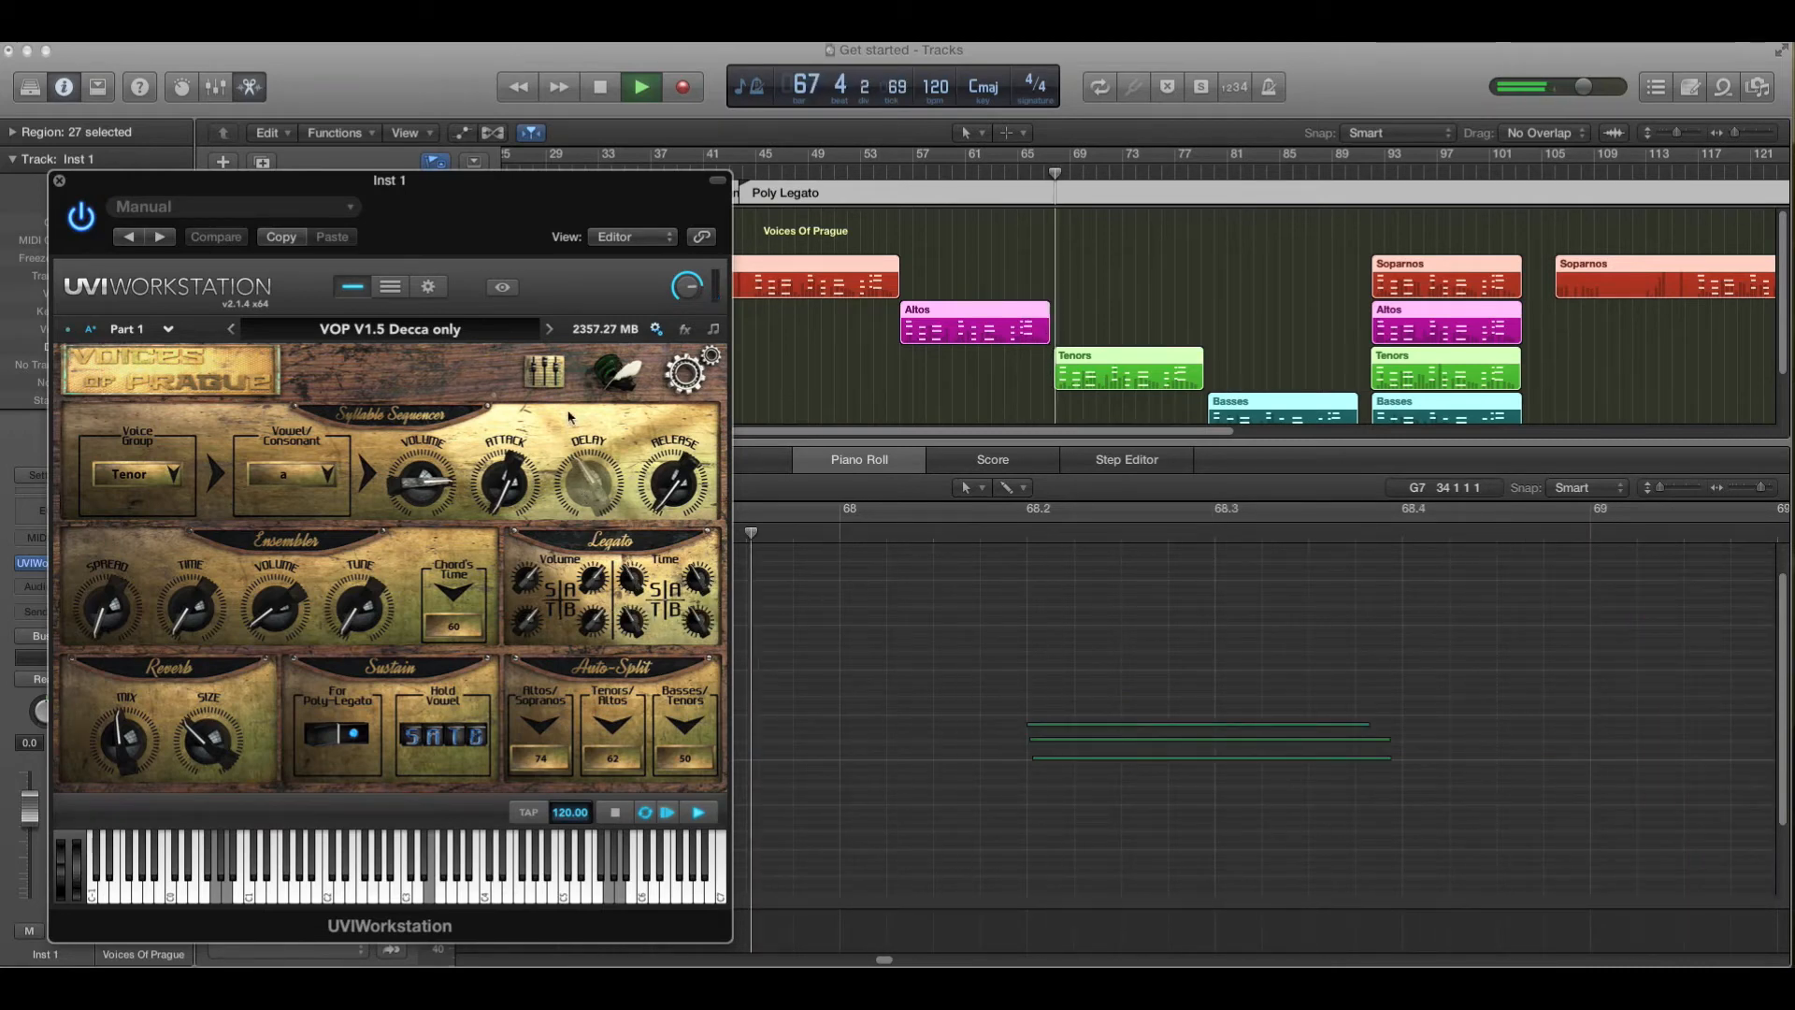
{"action": "left_click", "coordinate": [609, 370]}
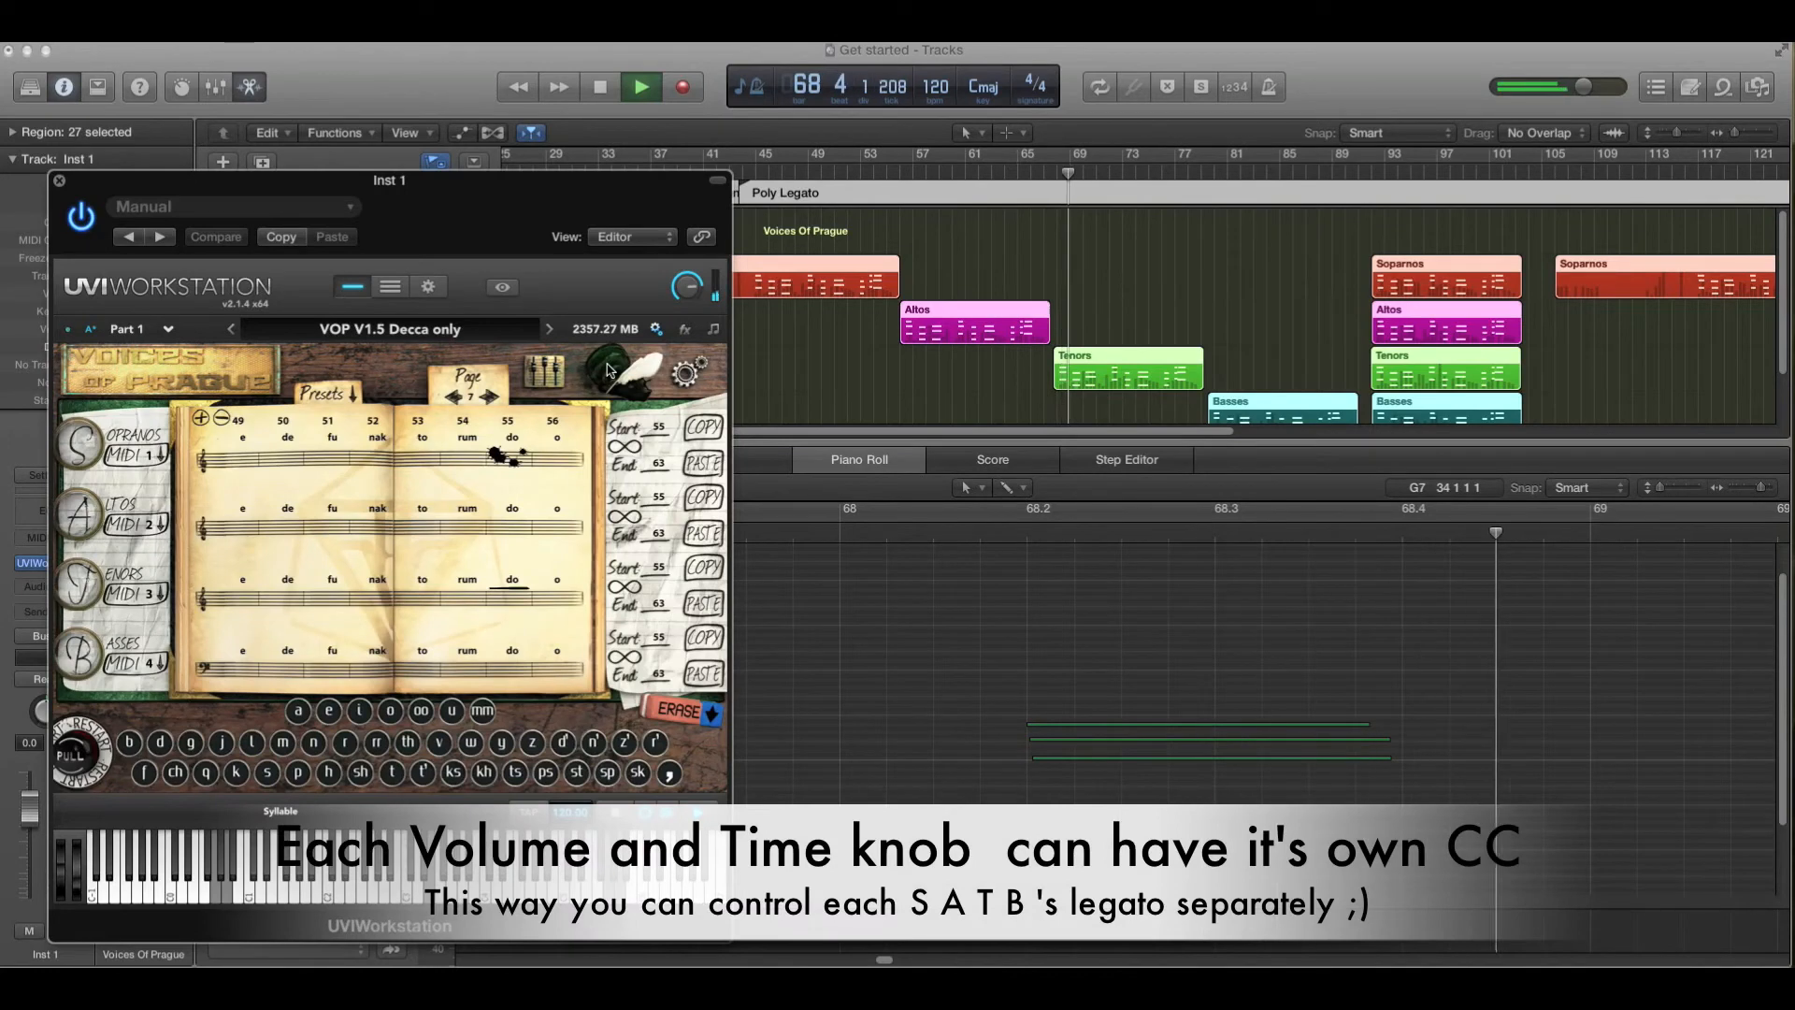
{"action": "left_click", "coordinate": [683, 372]}
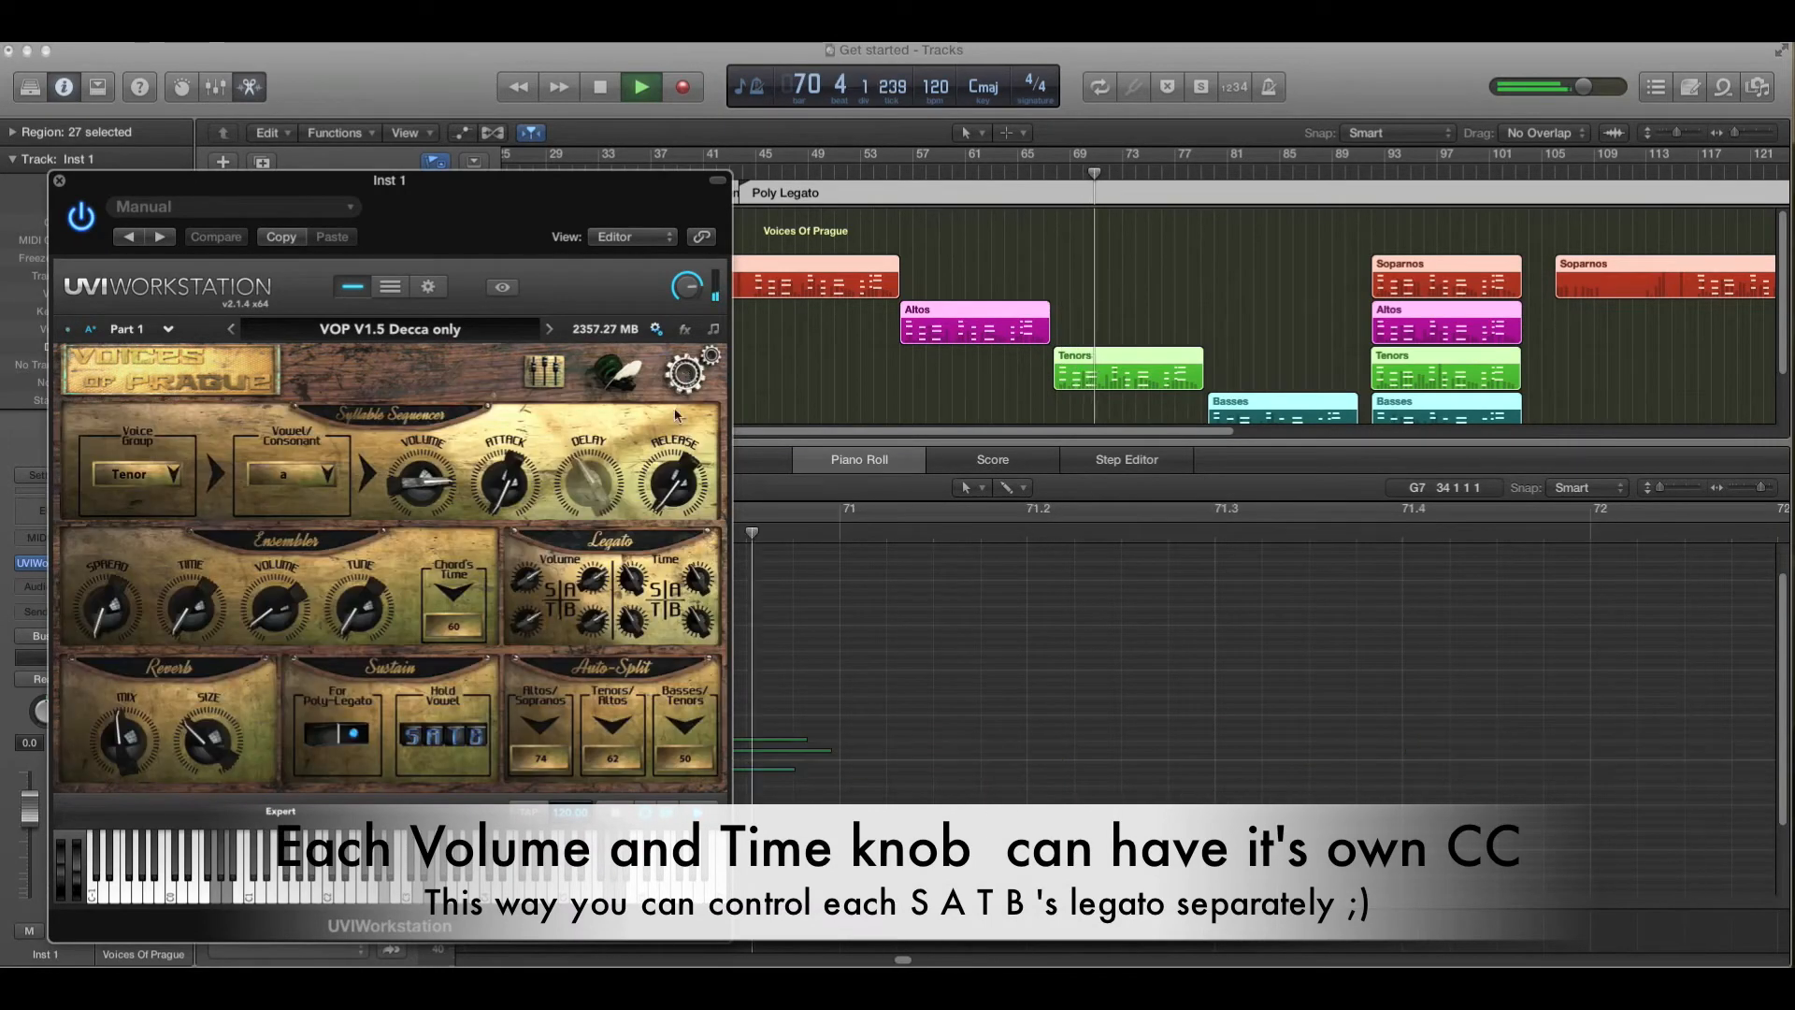
{"action": "left_click_drag", "start_coordinate": [599, 578], "coordinate": [599, 589]}
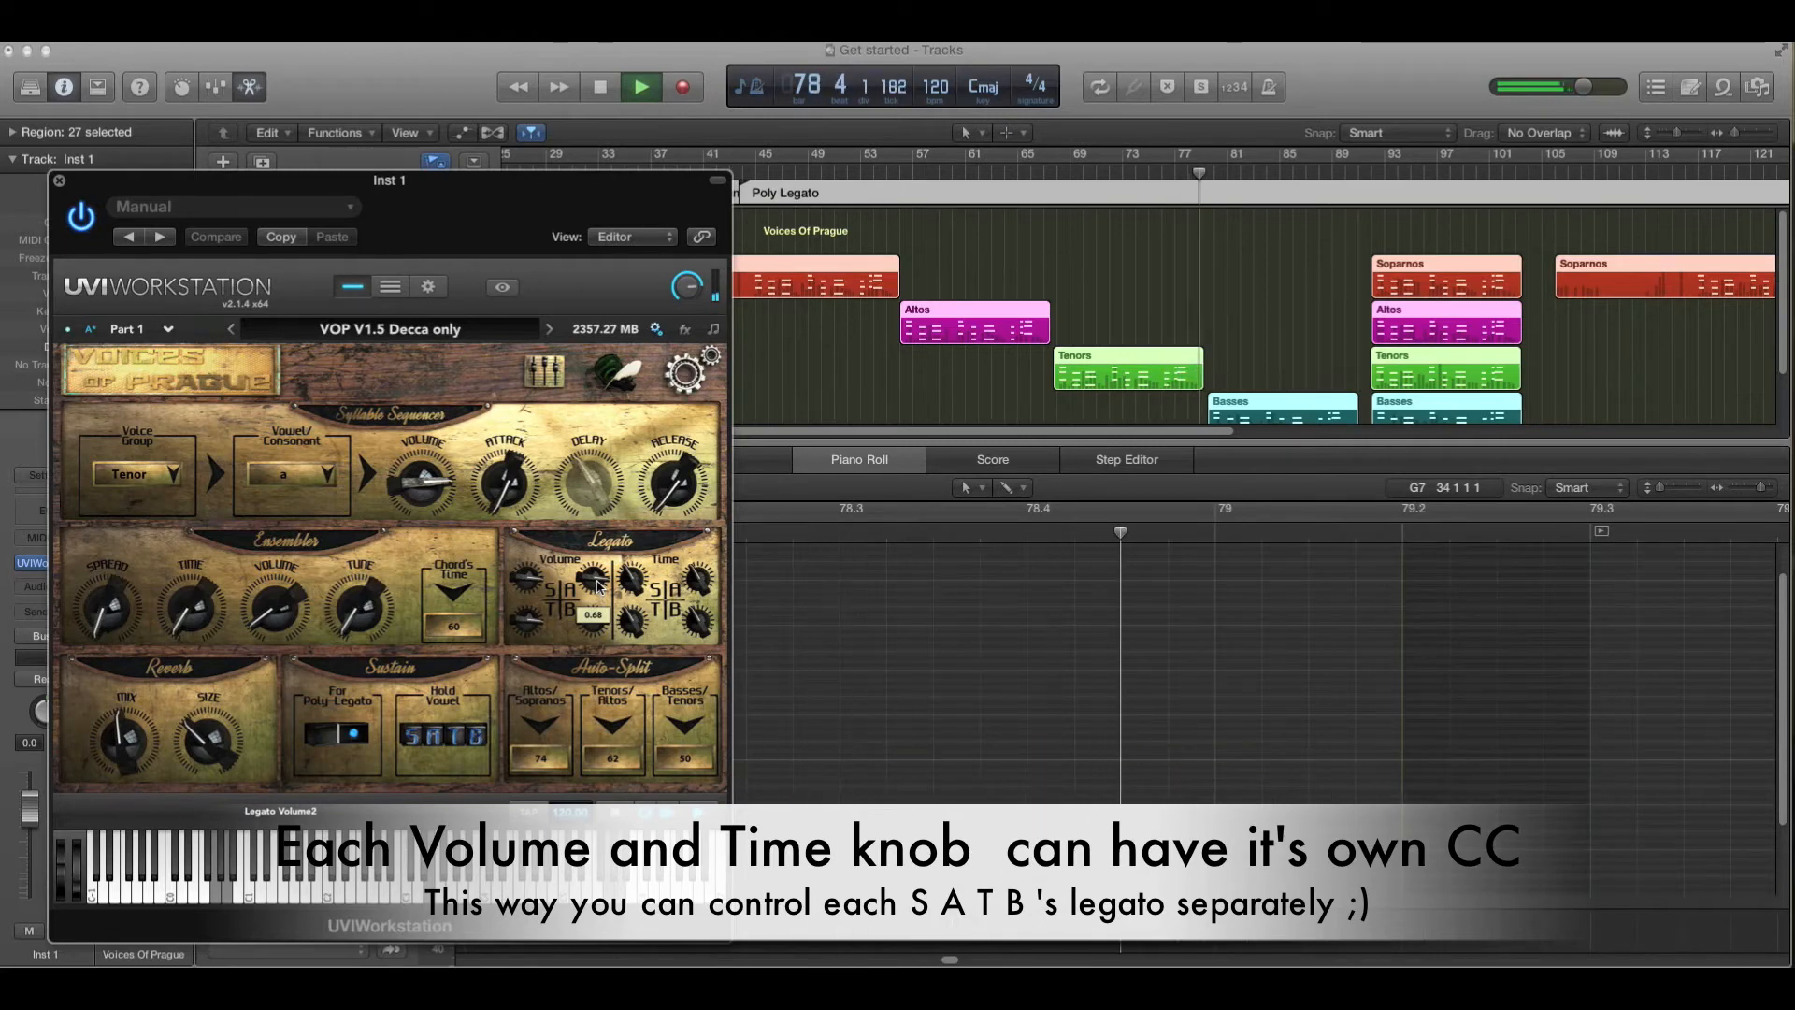
- Compare the plug-in's phrase book and editor pages during playback, then stop playback around bar 105
{"action": "left_click", "coordinate": [609, 373]}
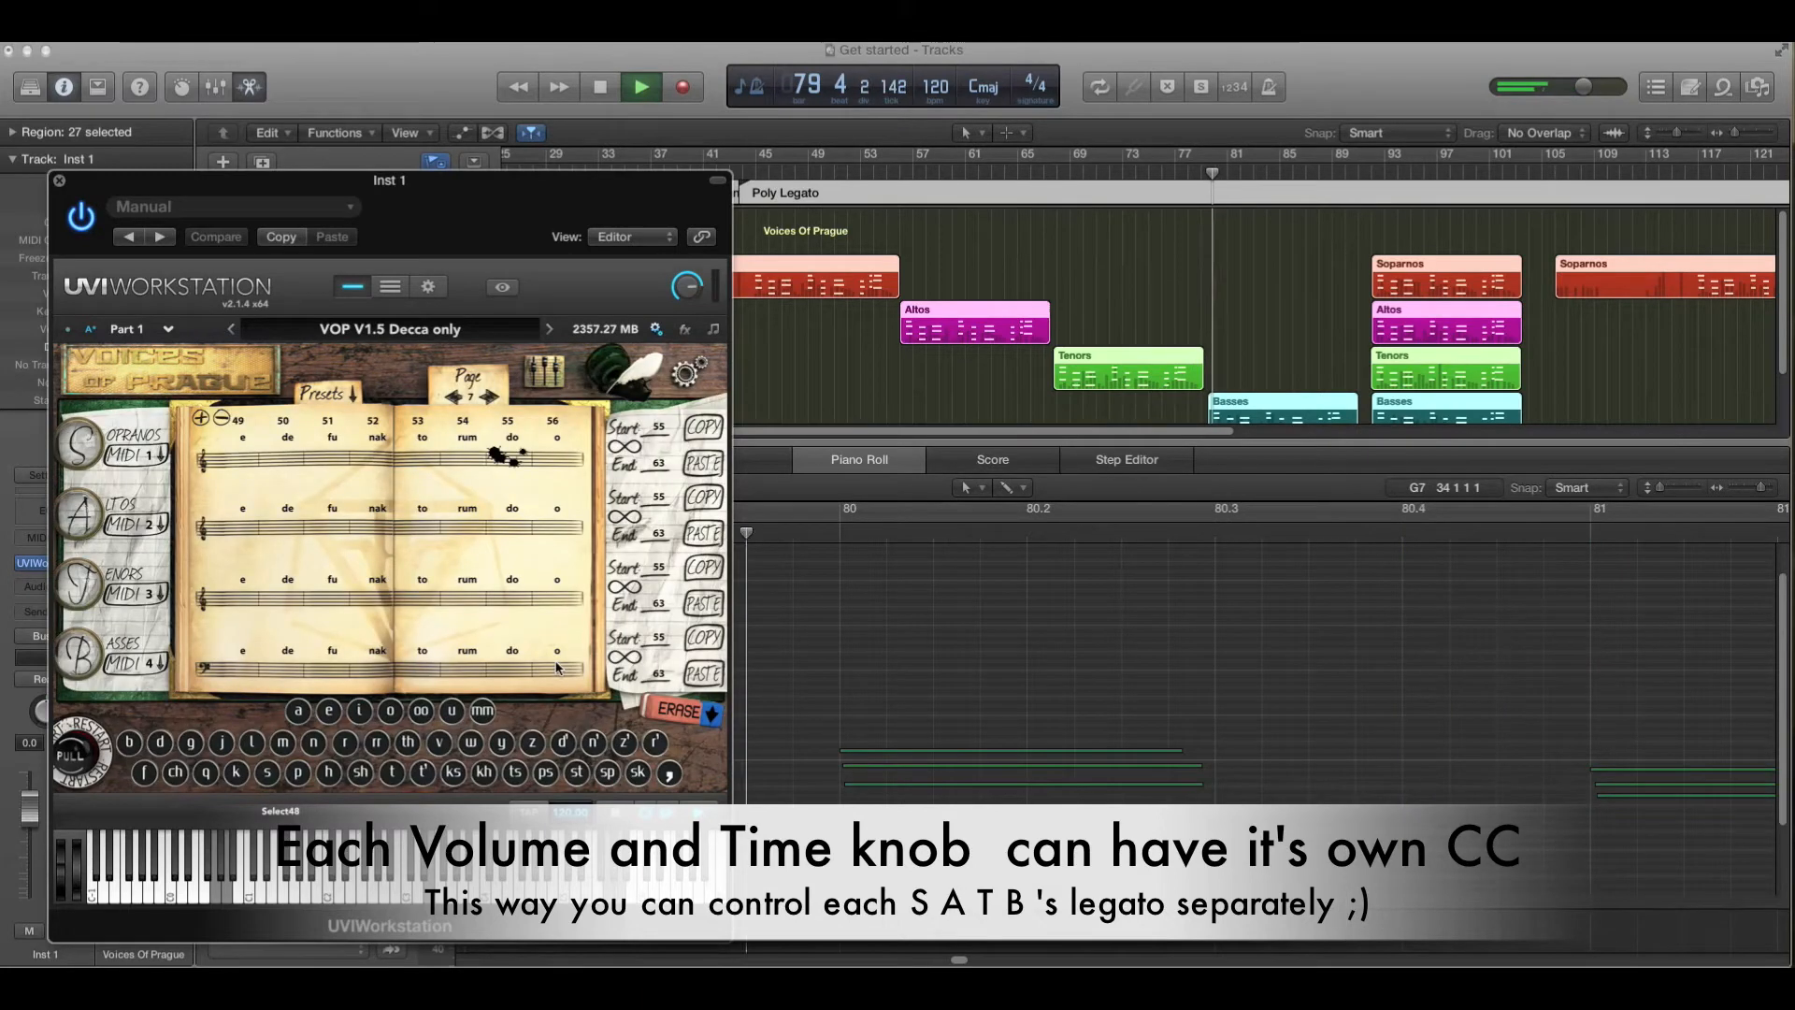
{"action": "left_click", "coordinate": [688, 373]}
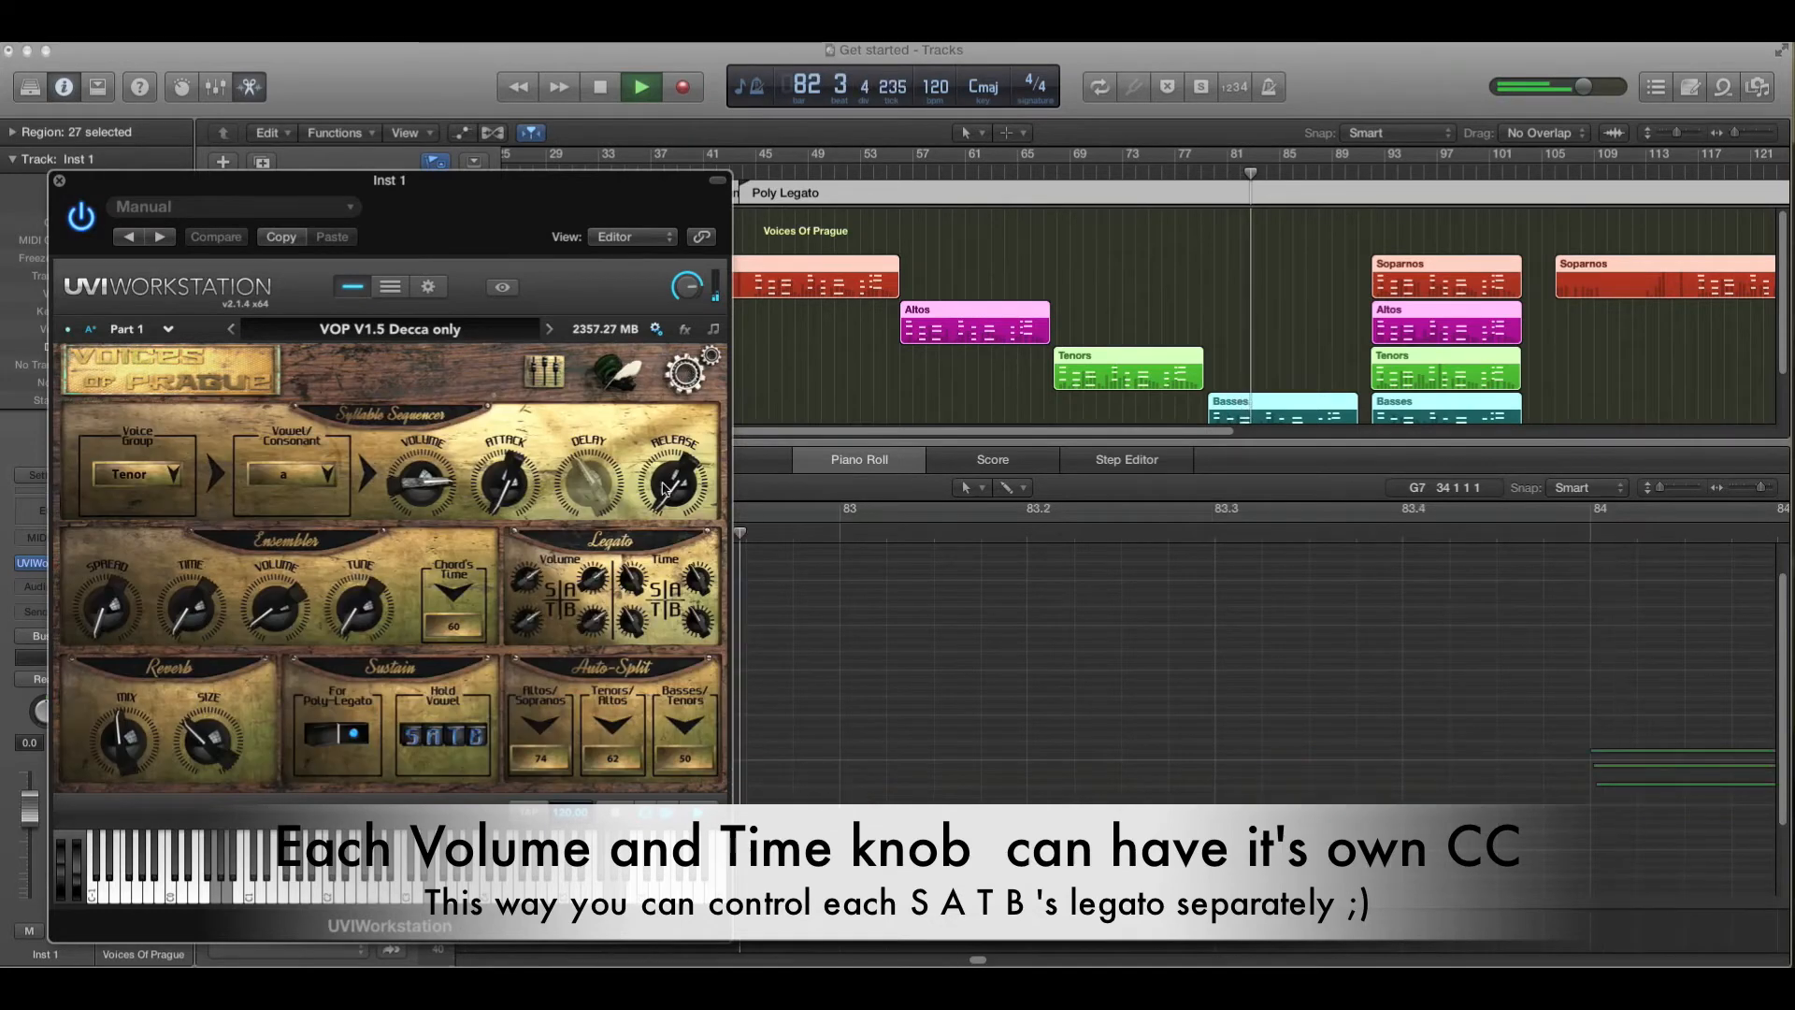
{"action": "mouse_move", "coordinate": [599, 632]}
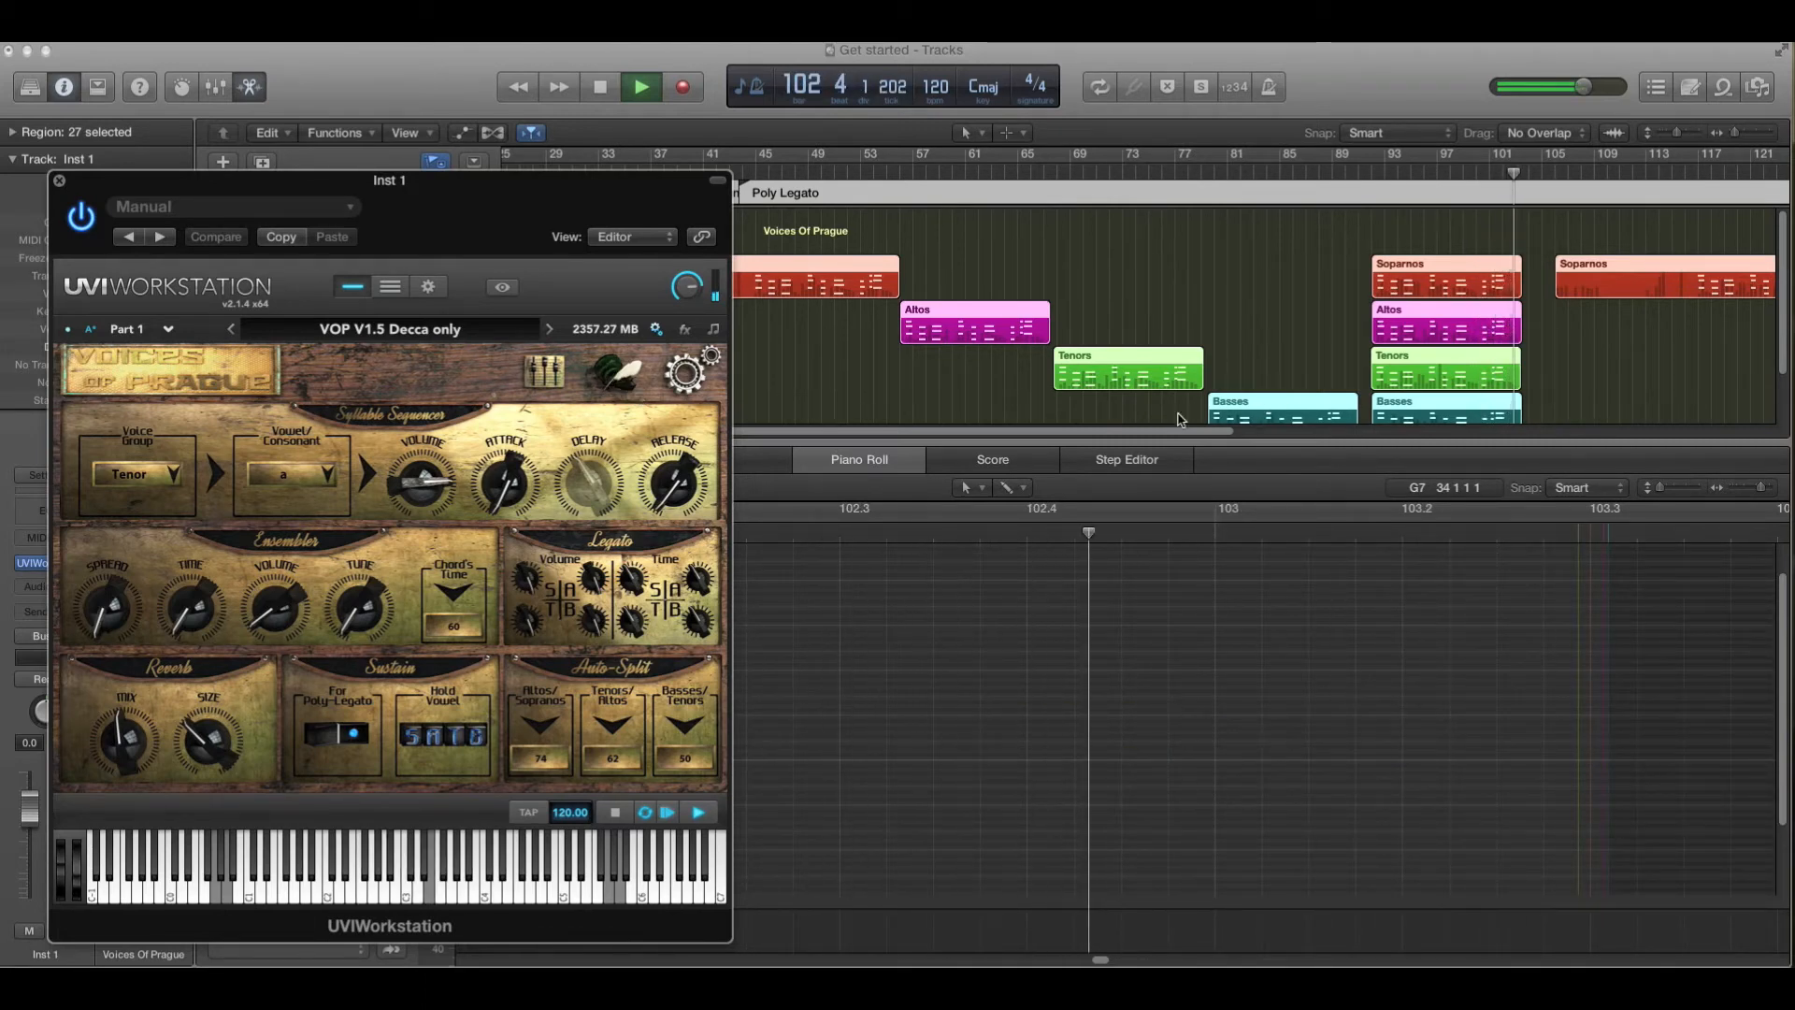
{"action": "scroll", "coordinate": [1118, 439], "scroll_direction": "right", "scroll_amount": 10}
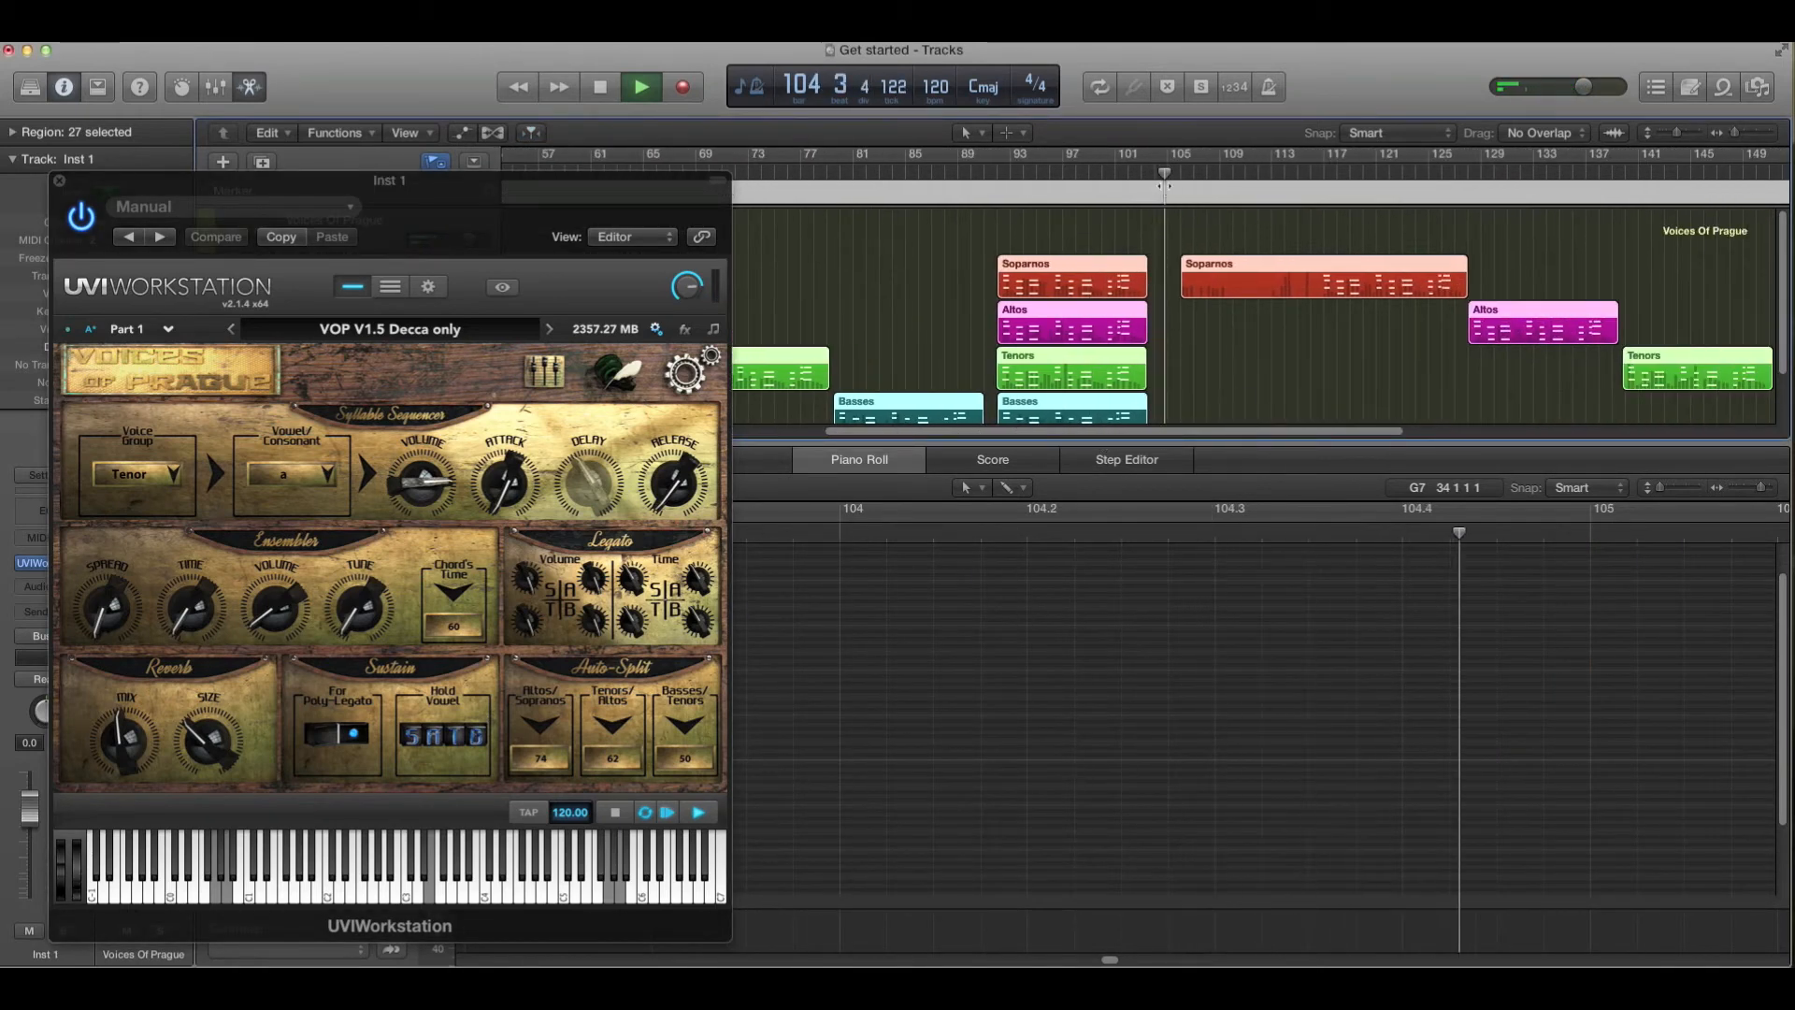
{"action": "key", "text": "space"}
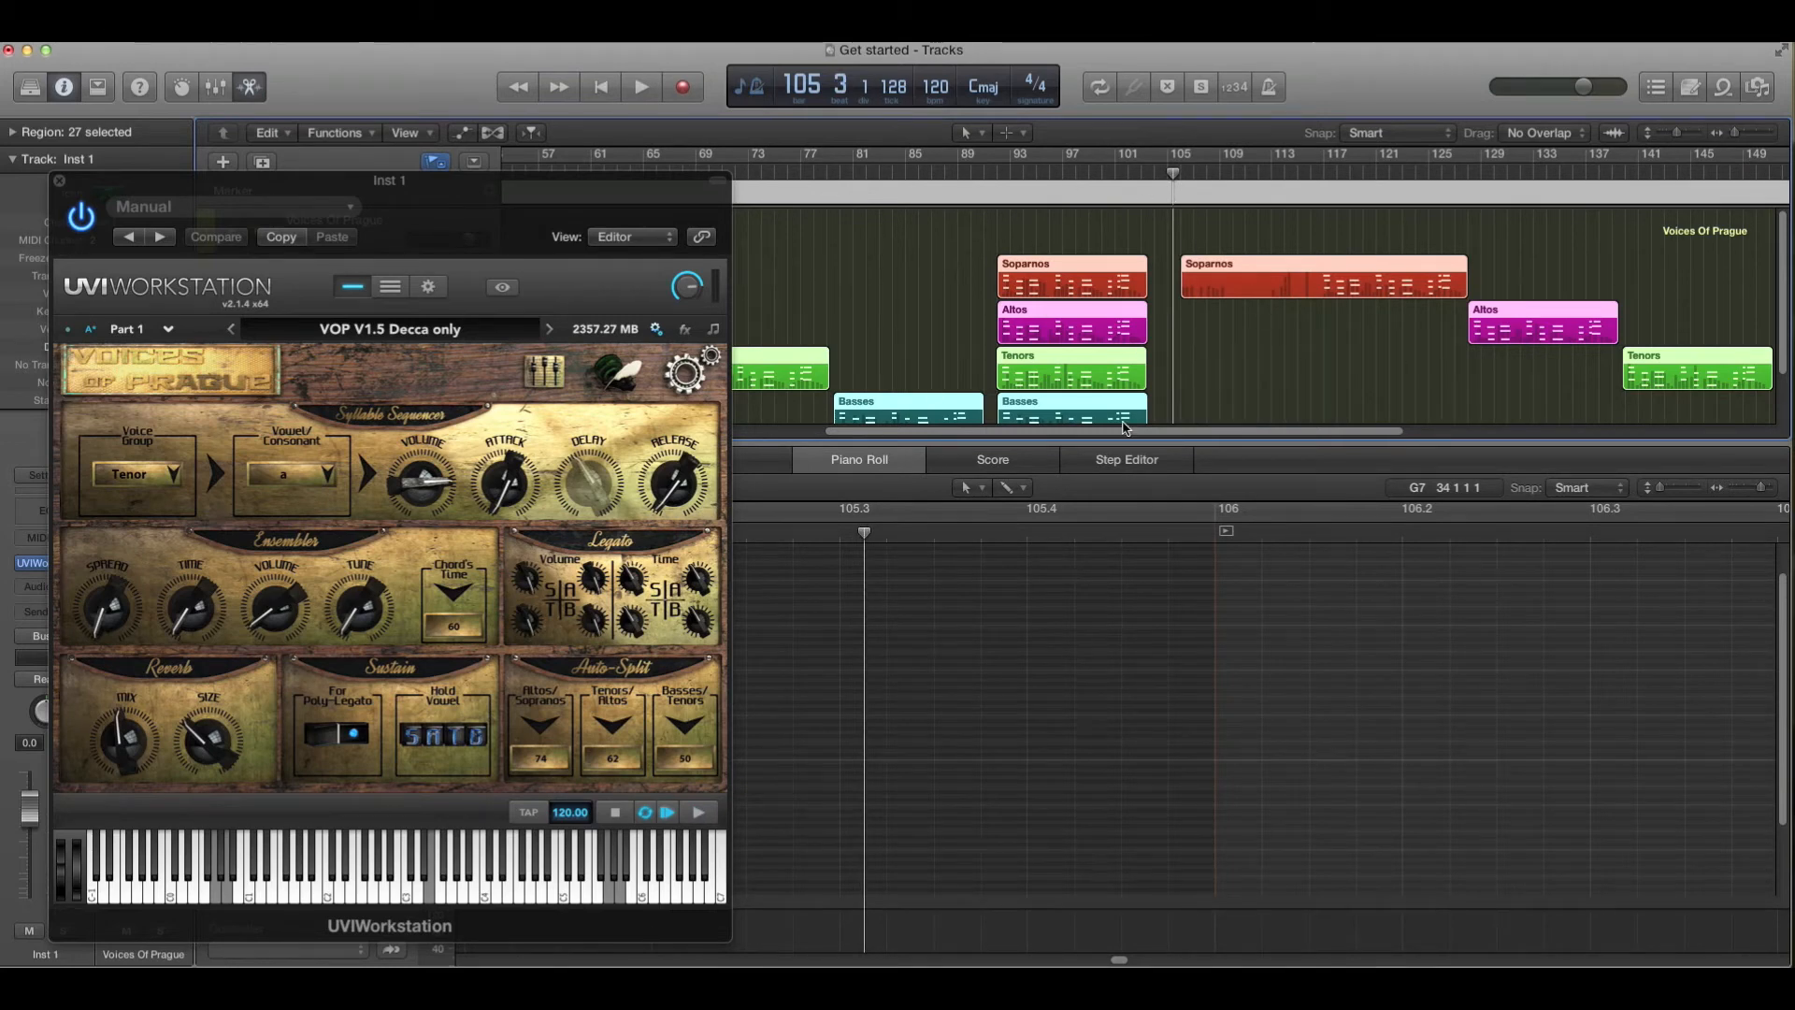
{"action": "left_click_drag", "start_coordinate": [1109, 430], "coordinate": [1216, 430]}
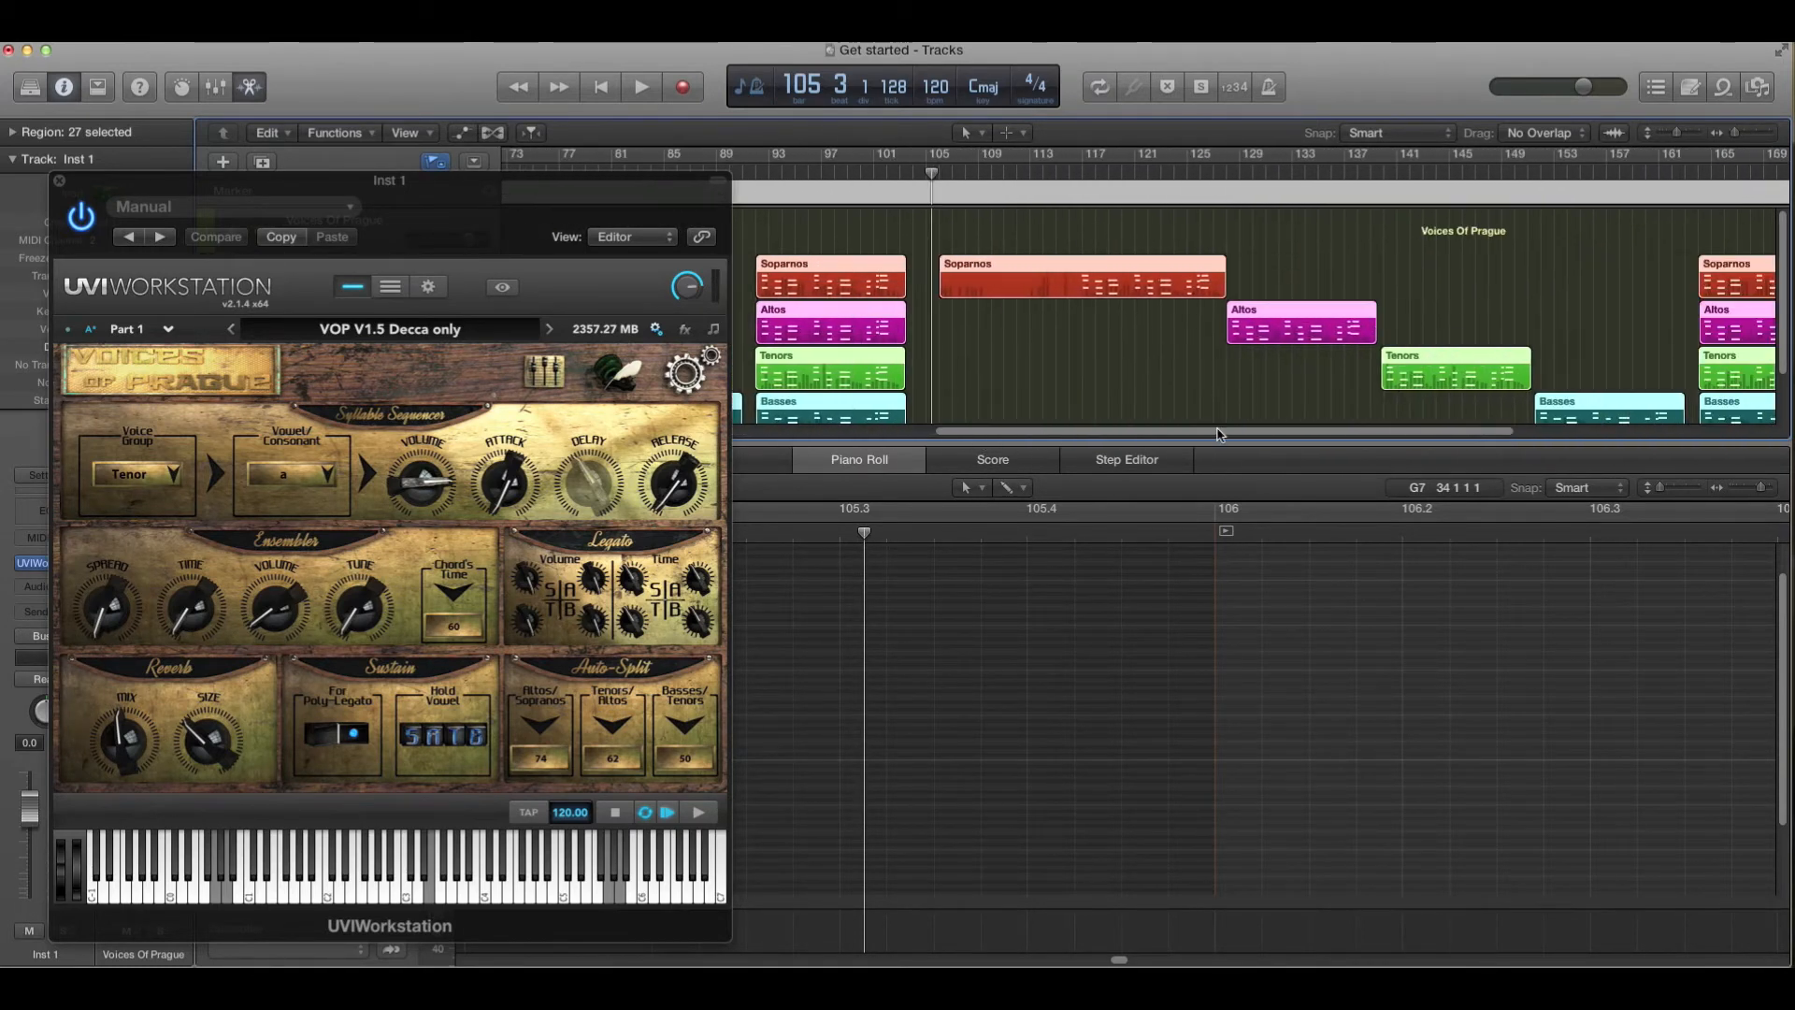
- Open the Soparnos region near bar 113 in the piano roll and move the plug-in window out of the way
{"action": "double_click", "coordinate": [1136, 284]}
{"action": "left_click", "coordinate": [1153, 333]}
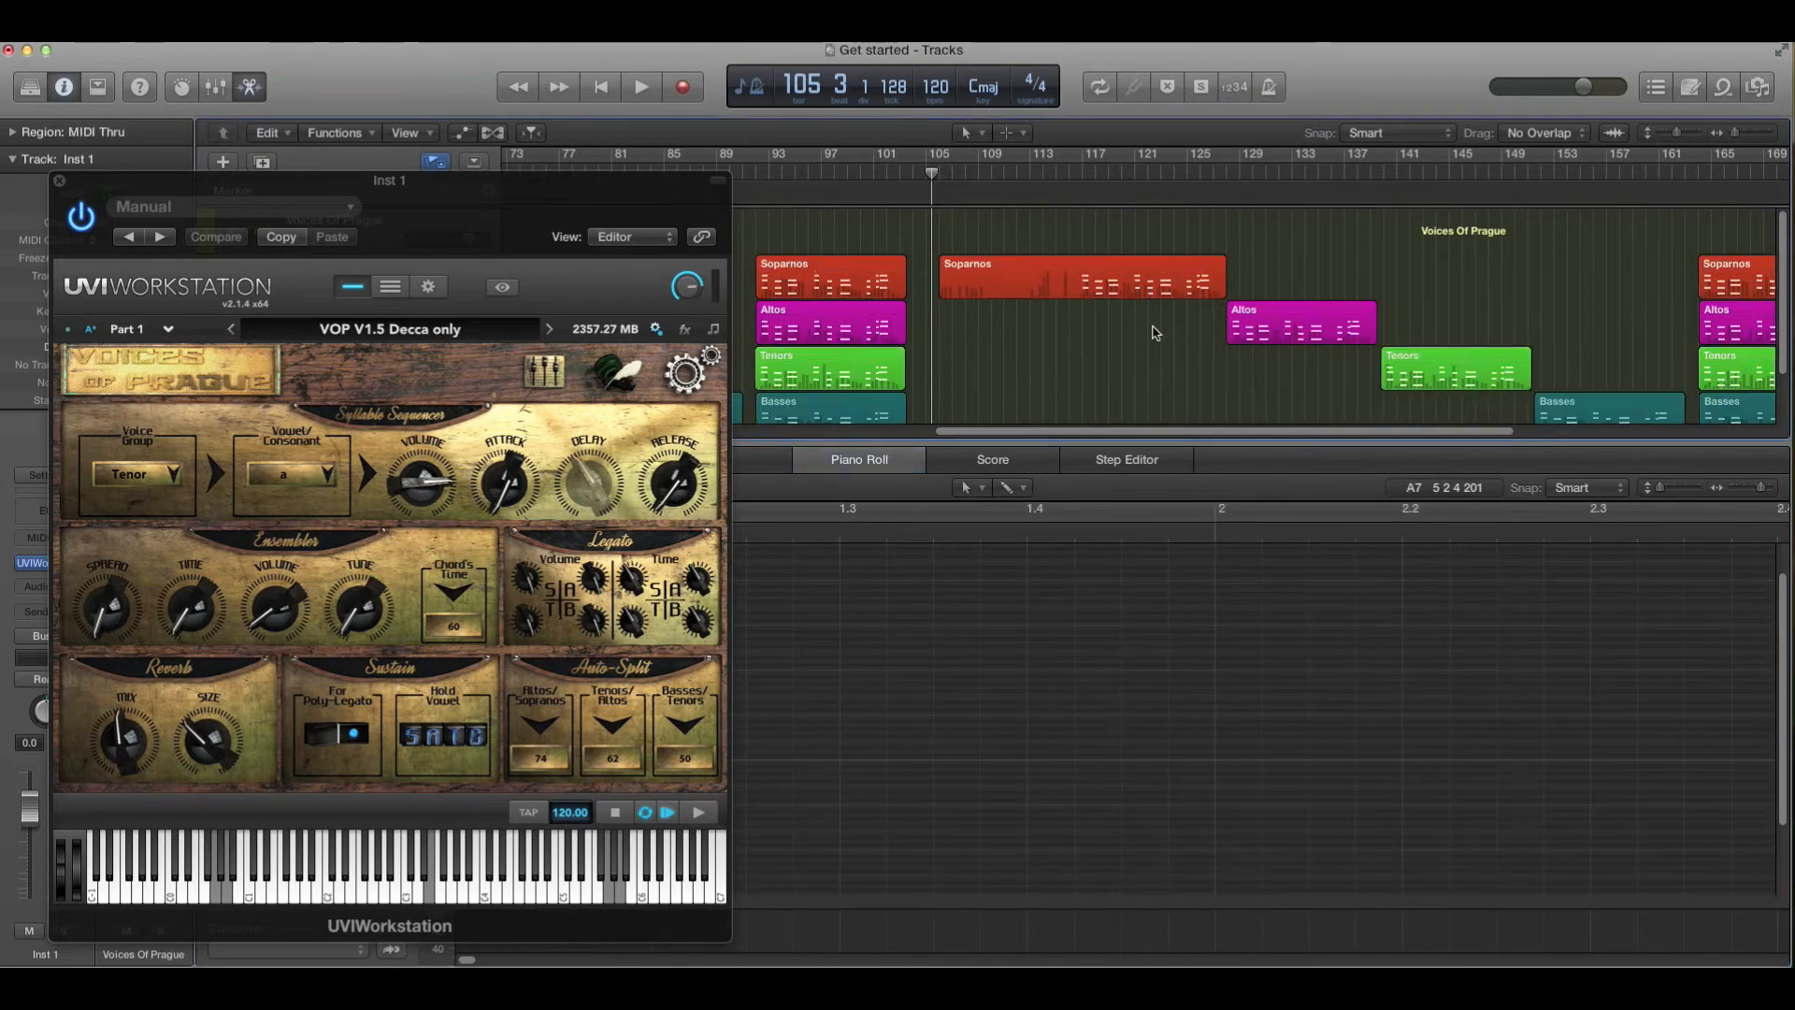
{"action": "left_click", "coordinate": [1136, 282]}
{"action": "left_click_drag", "start_coordinate": [496, 201], "coordinate": [1794, 137]}
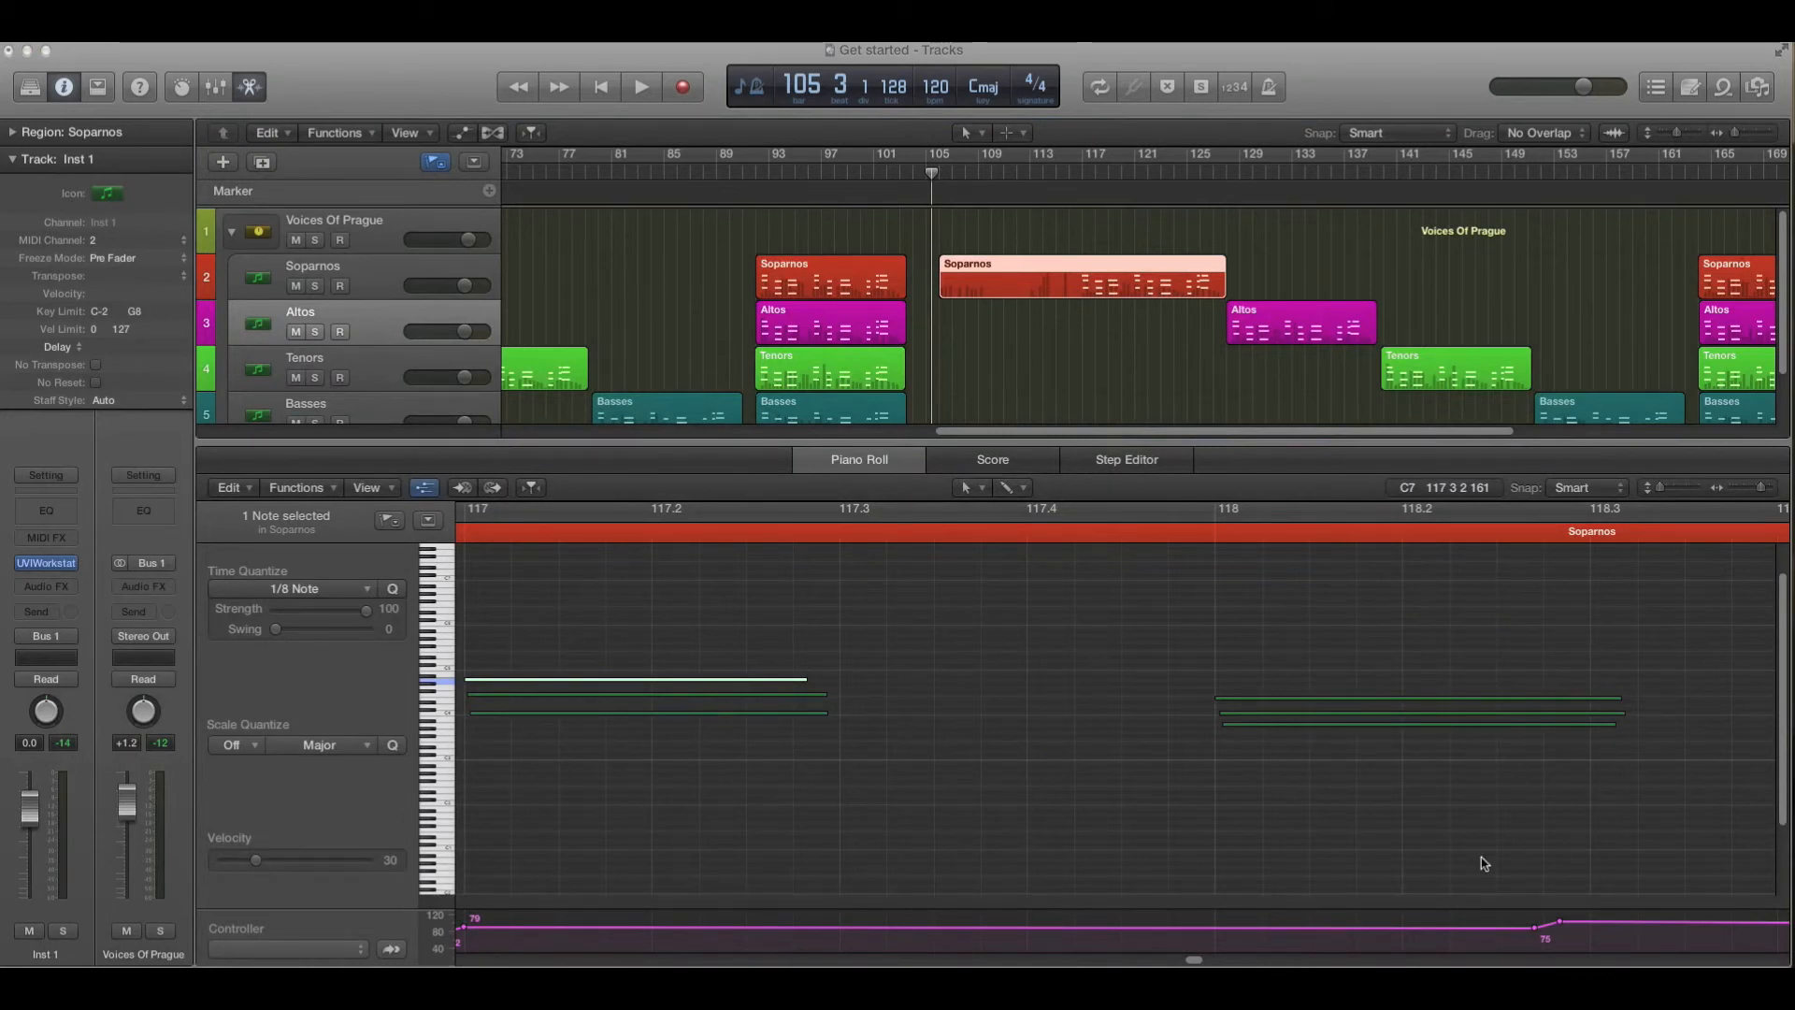
{"action": "left_click_drag", "start_coordinate": [1198, 963], "coordinate": [1193, 963]}
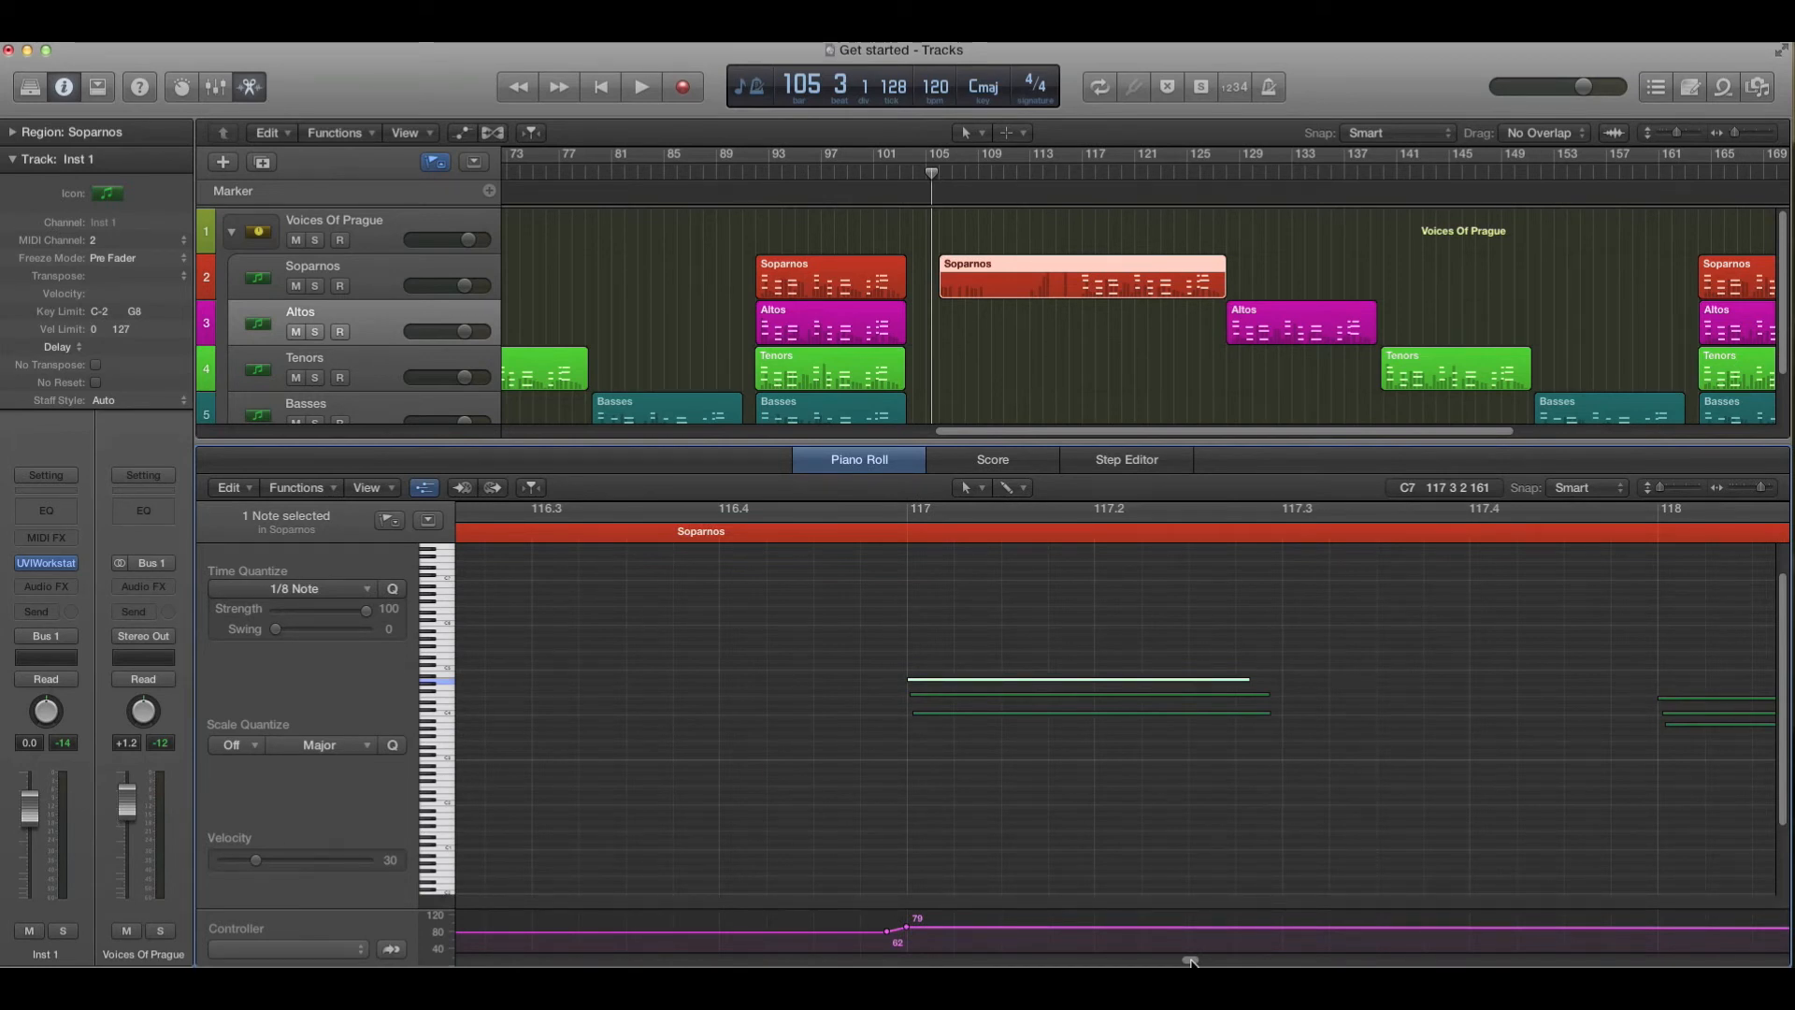
{"action": "left_click", "coordinate": [1028, 640]}
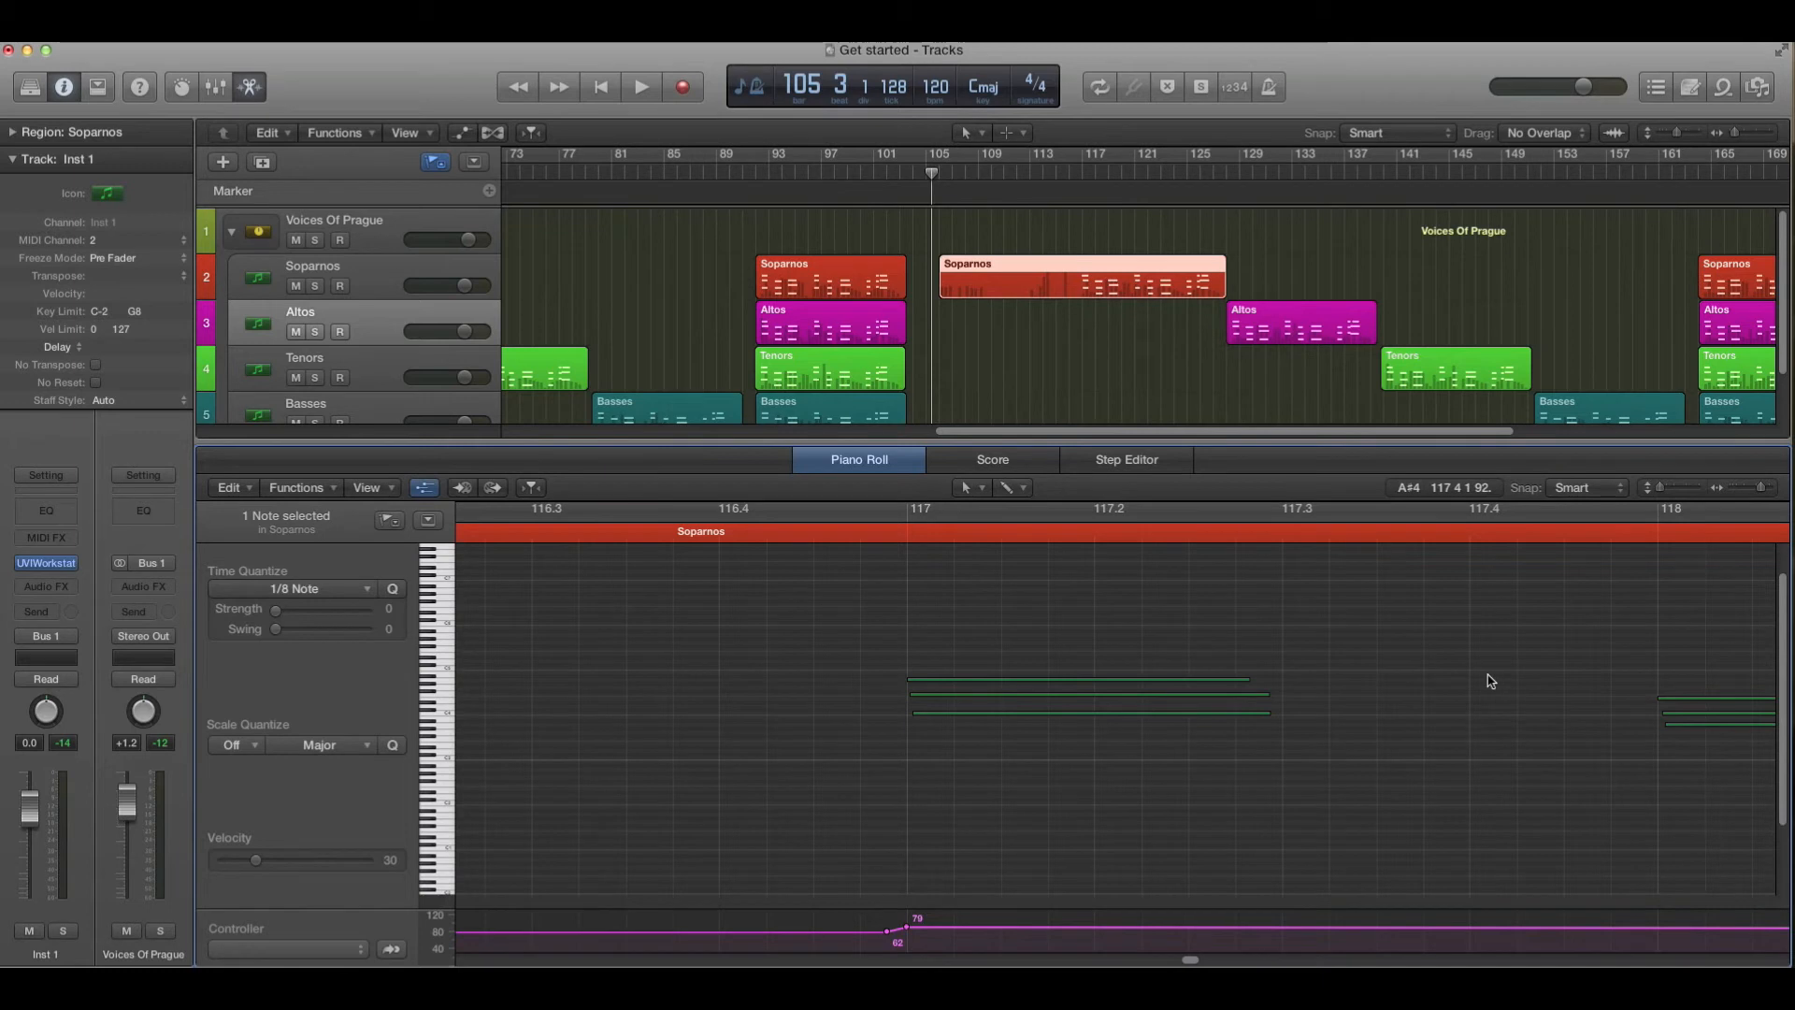
{"action": "left_click_drag", "start_coordinate": [1196, 962], "coordinate": [1198, 962]}
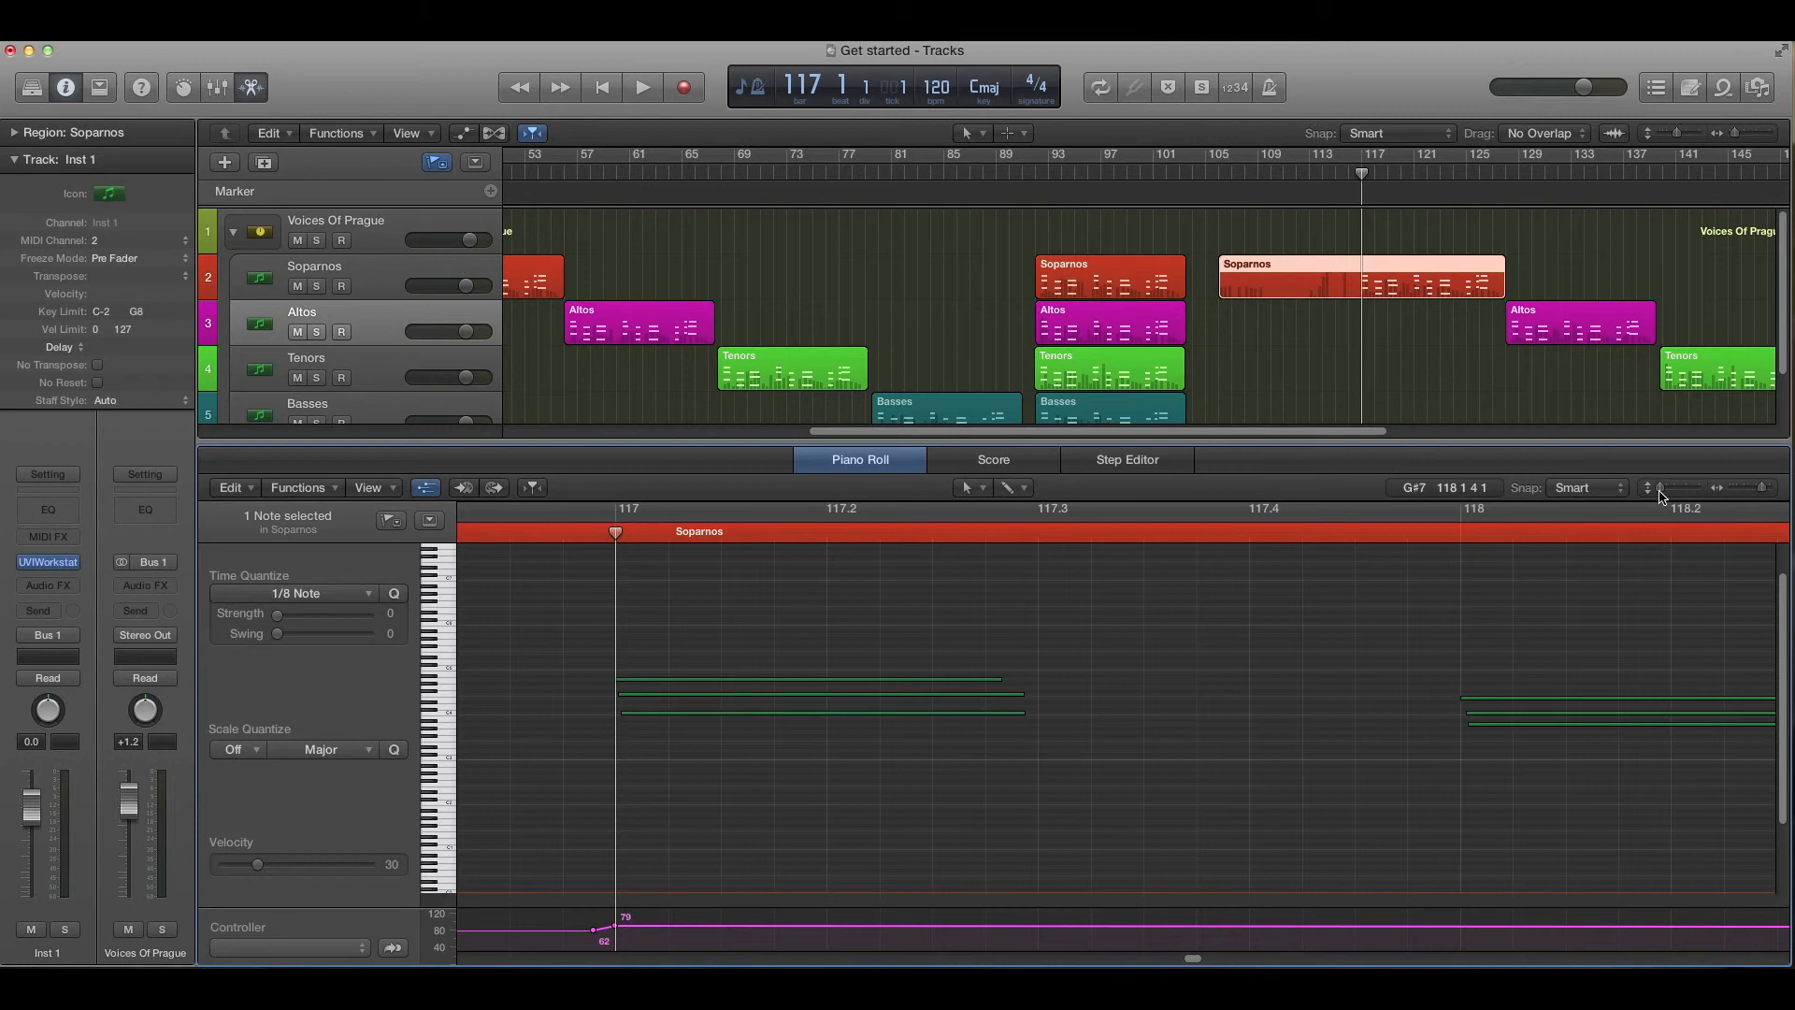
- Enlarge the piano roll's note height, select notes to check velocities, and nudge the lowest note at bar 118 slightly earlier
{"action": "left_click_drag", "start_coordinate": [1669, 488], "coordinate": [1694, 488]}
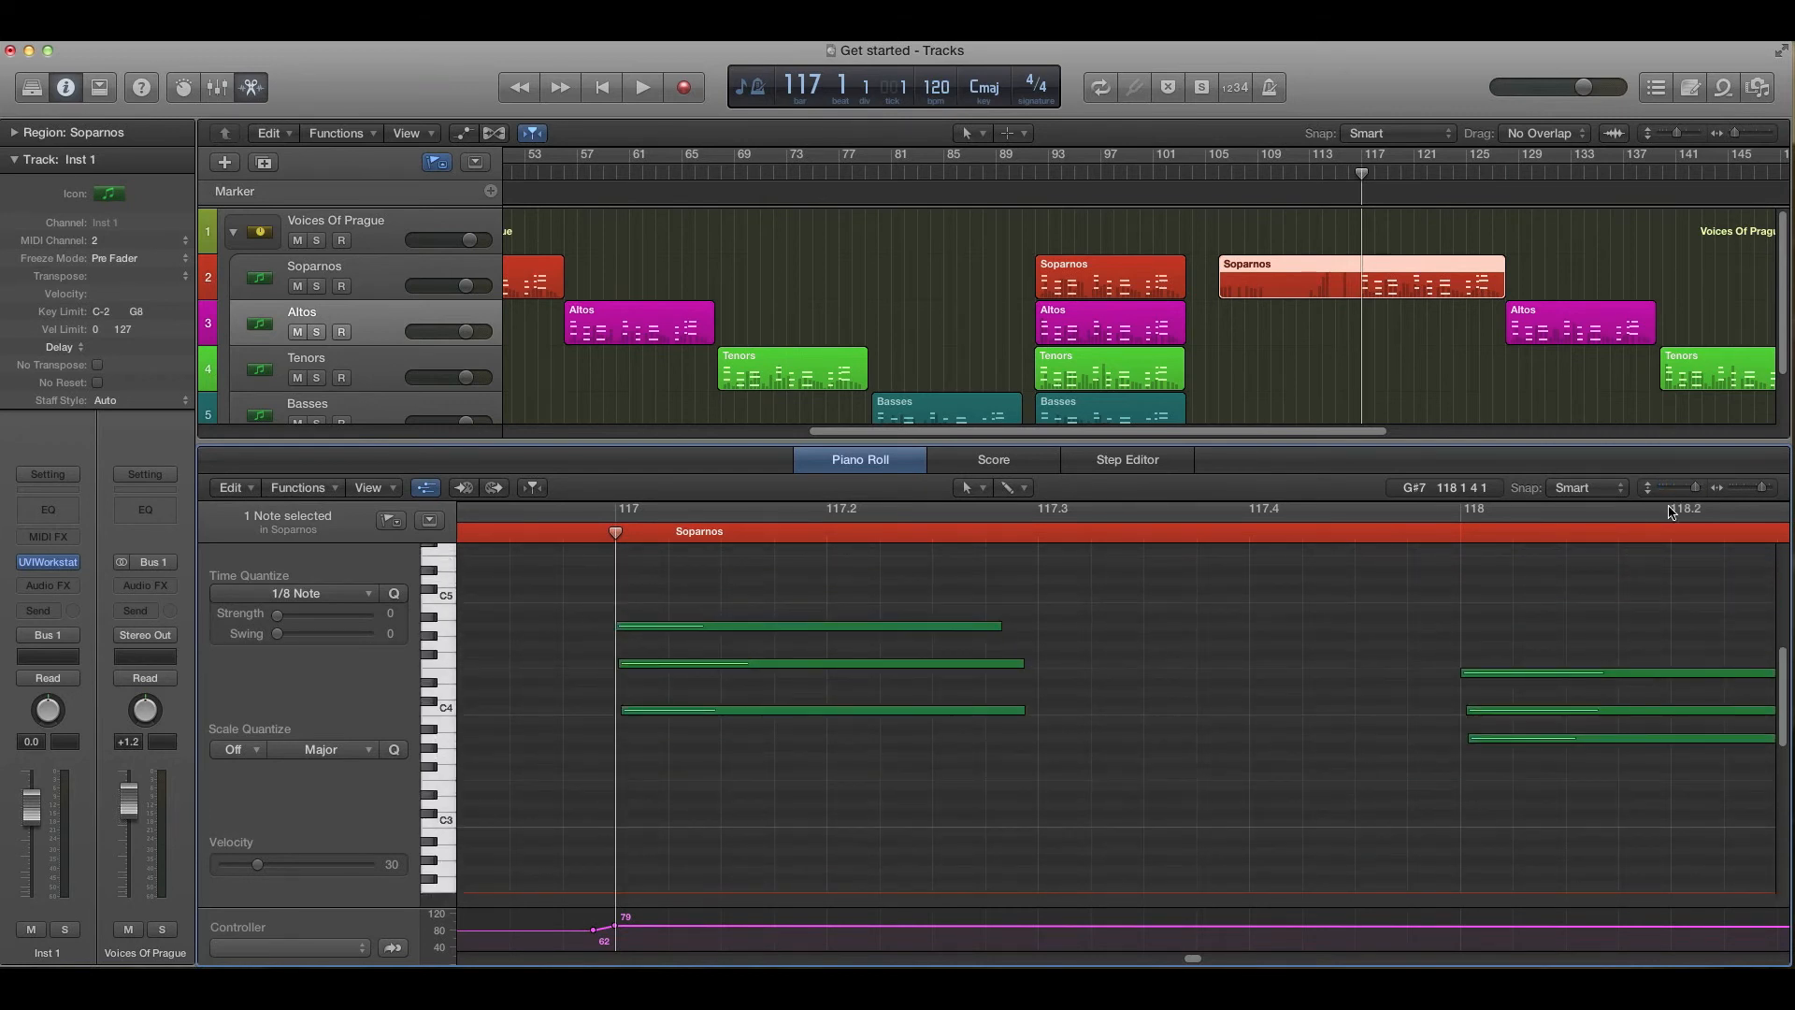
{"action": "left_click", "coordinate": [748, 625]}
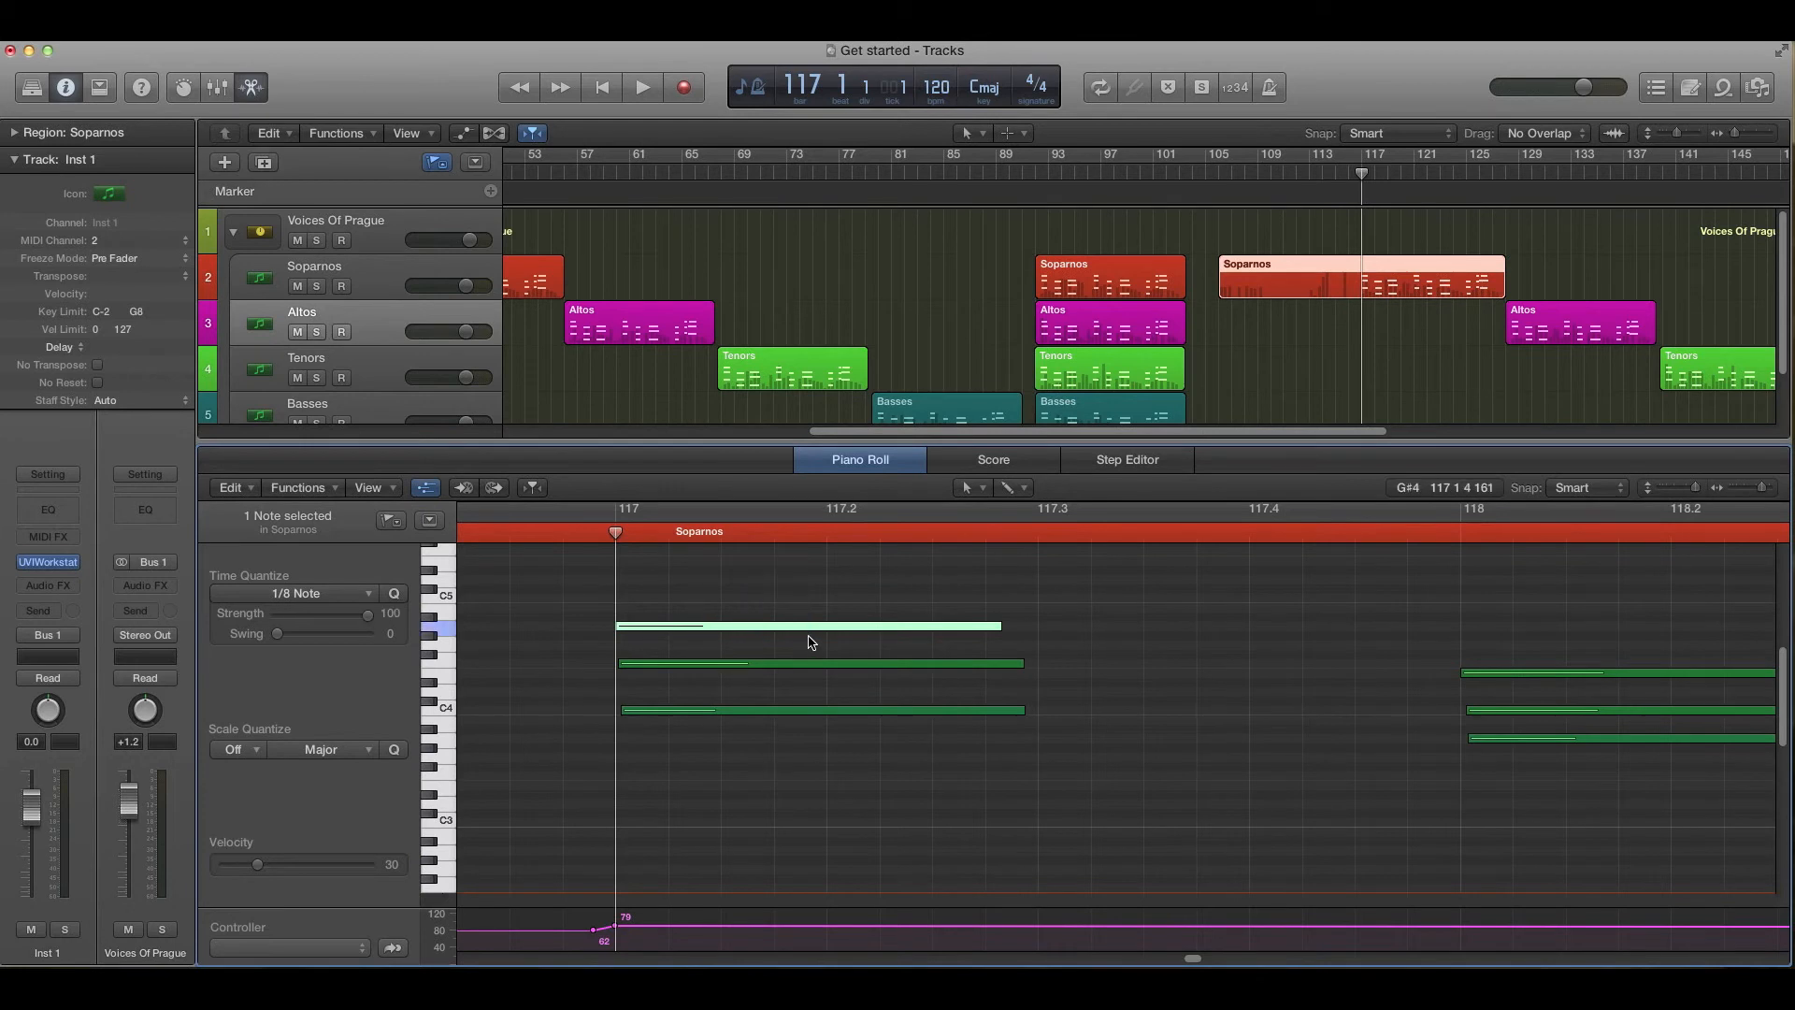
{"action": "left_click", "coordinate": [1493, 738]}
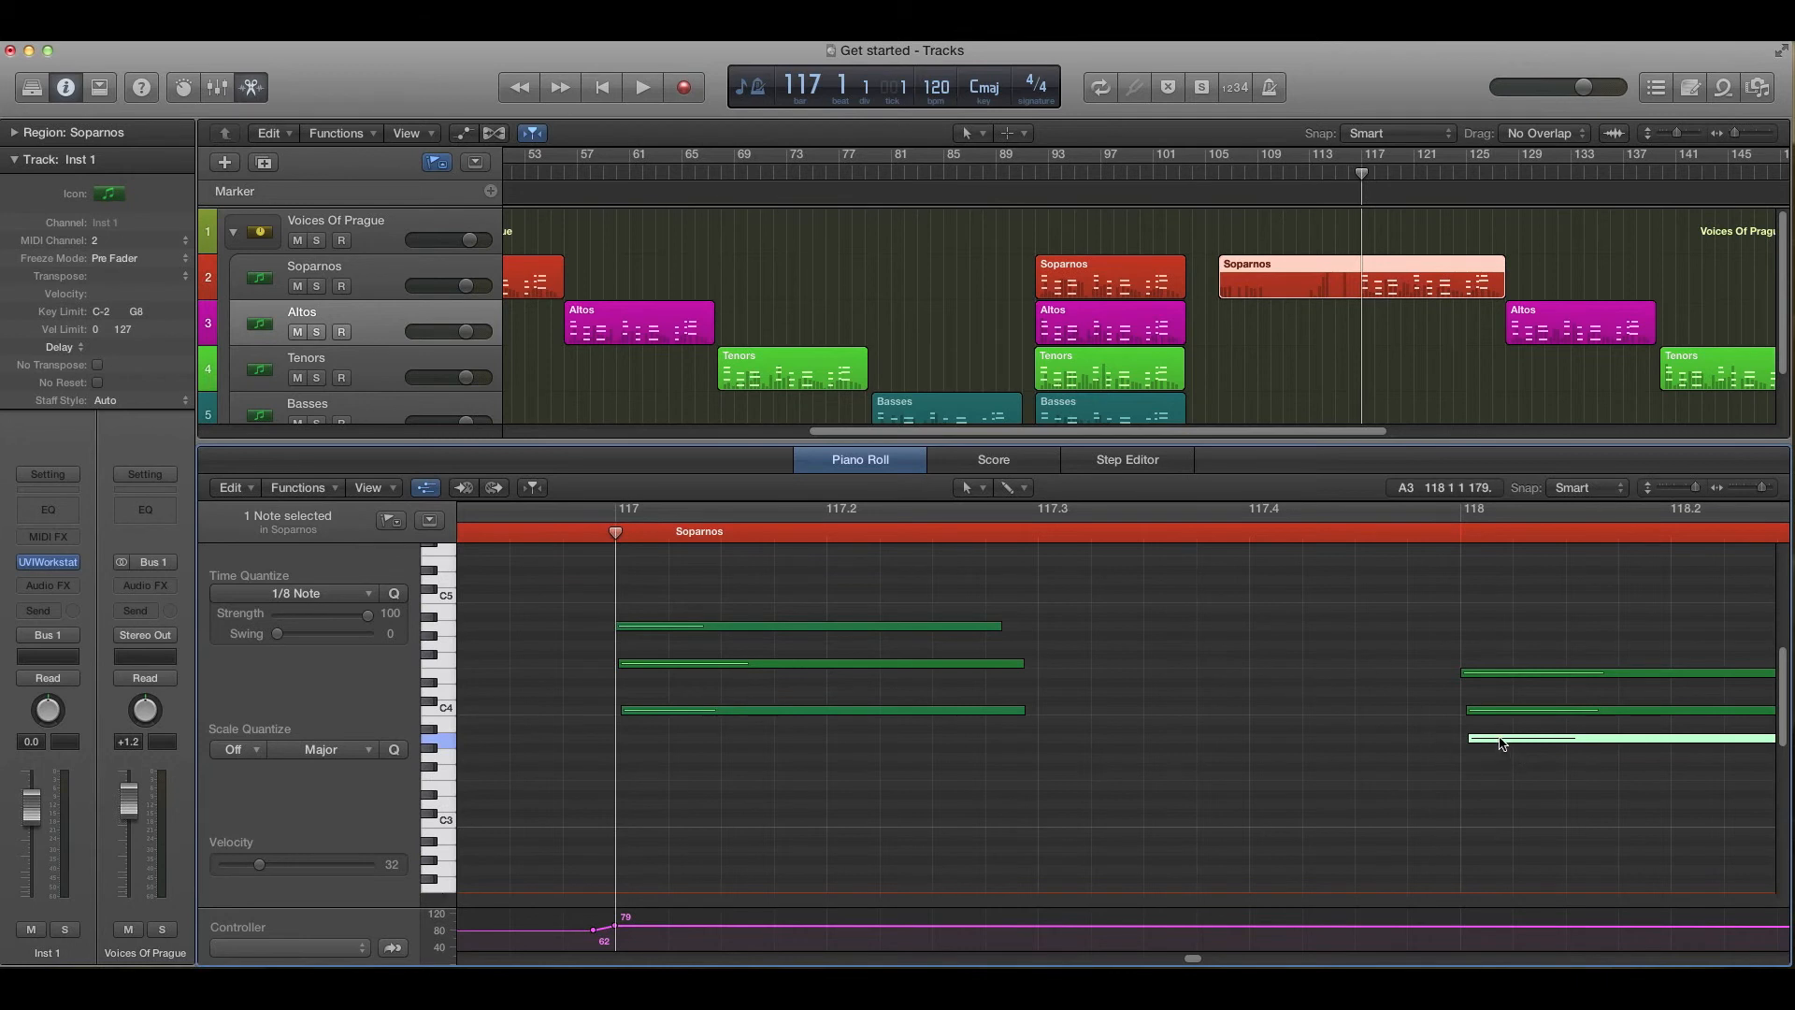
{"action": "left_click_drag", "start_coordinate": [1500, 744], "coordinate": [1485, 742]}
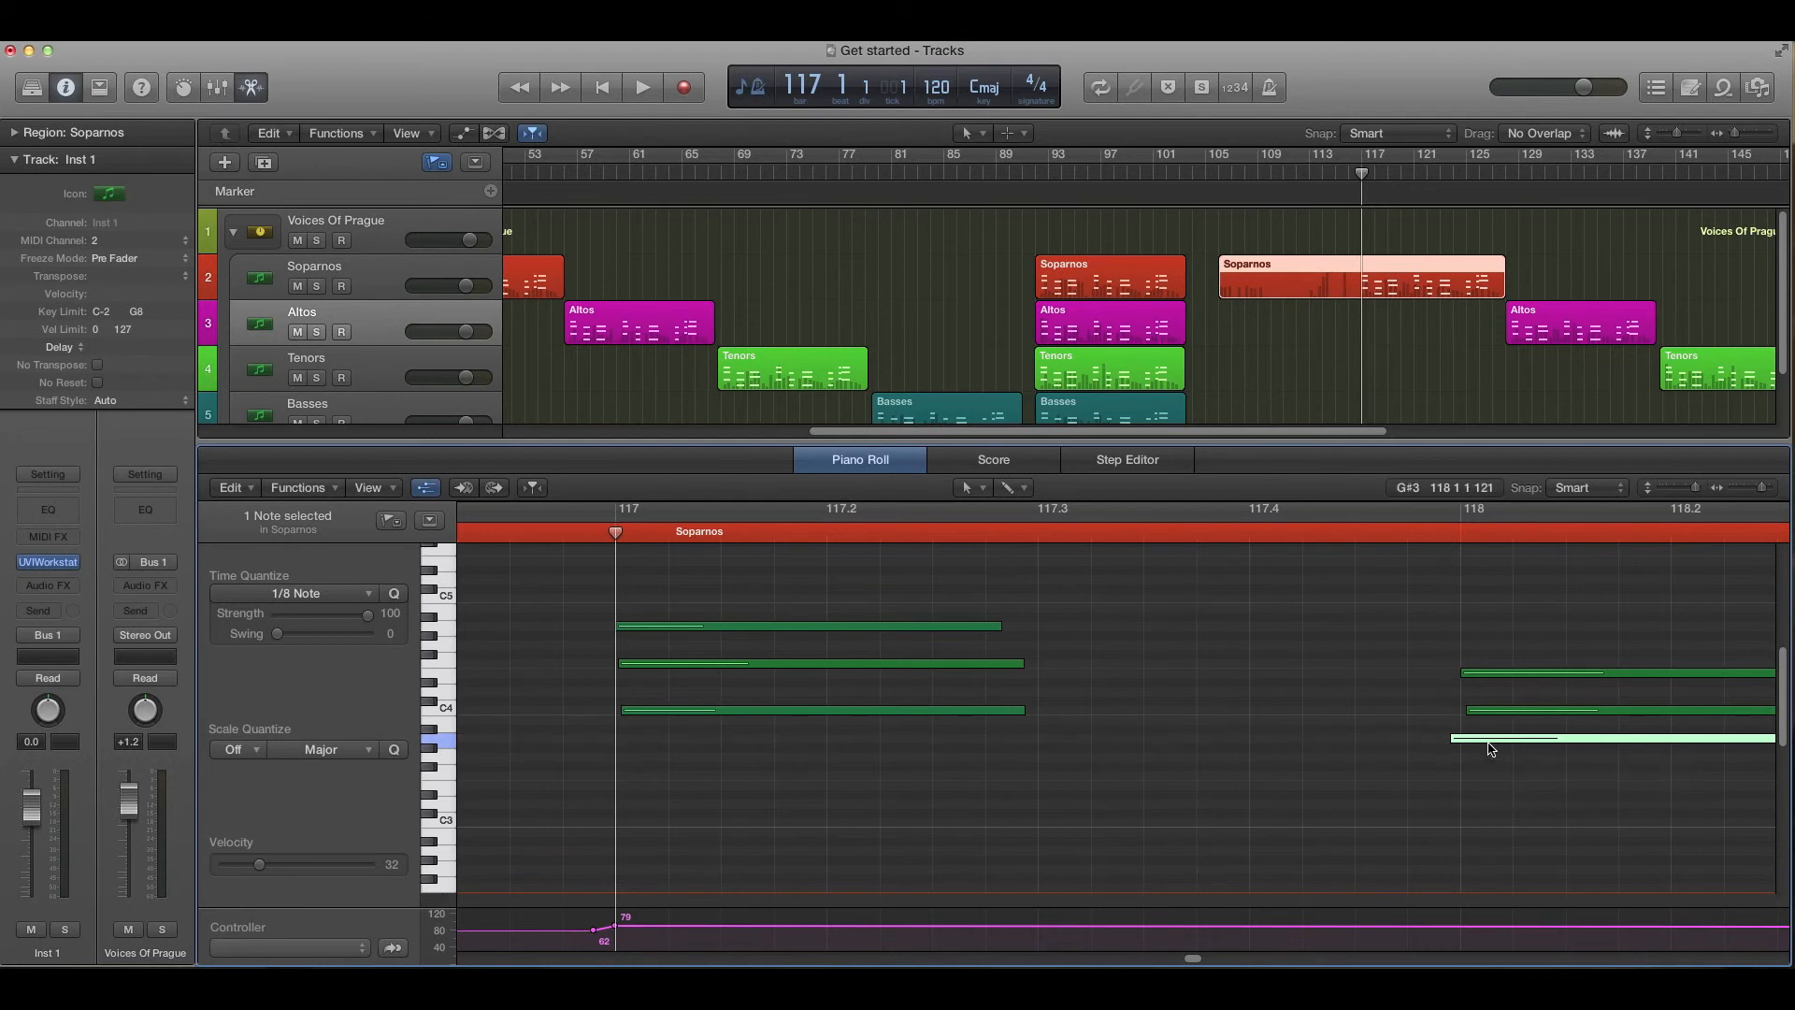
{"action": "left_click", "coordinate": [703, 626]}
{"action": "left_click", "coordinate": [1470, 743]}
{"action": "scroll", "coordinate": [1487, 744], "scroll_direction": "right", "scroll_amount": 8}
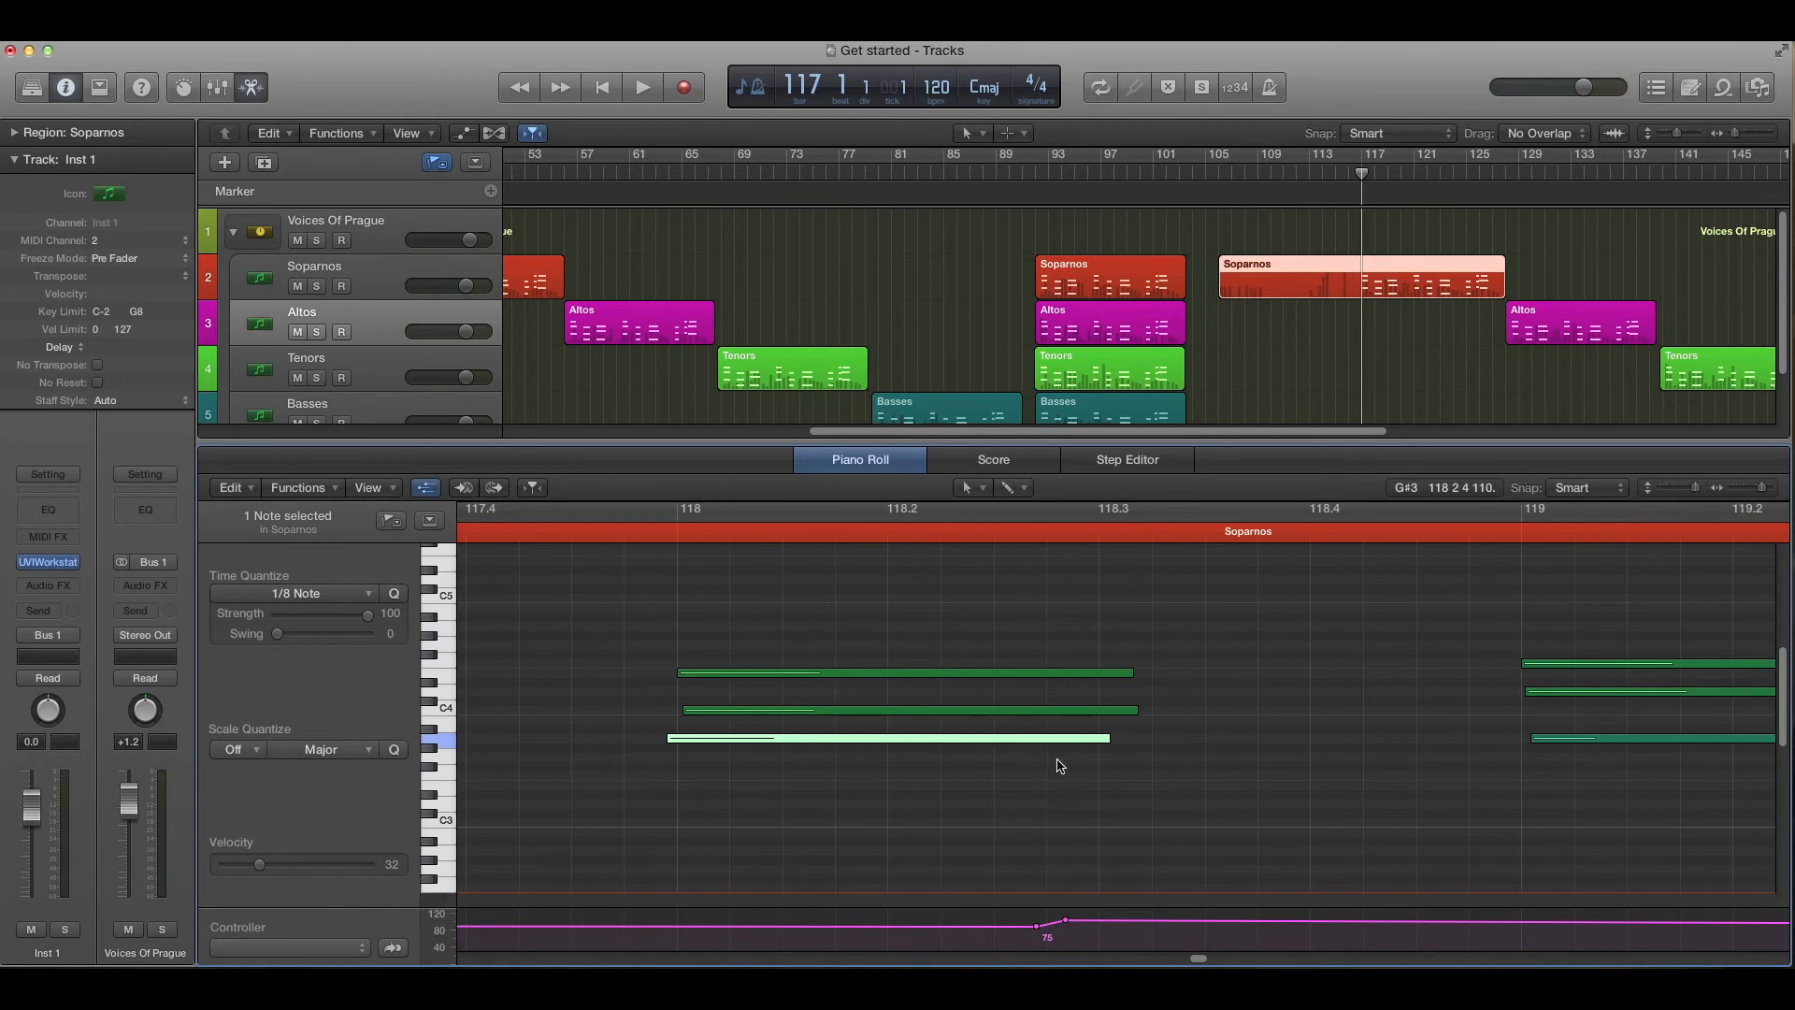
{"action": "left_click_drag", "start_coordinate": [1201, 959], "coordinate": [1197, 959]}
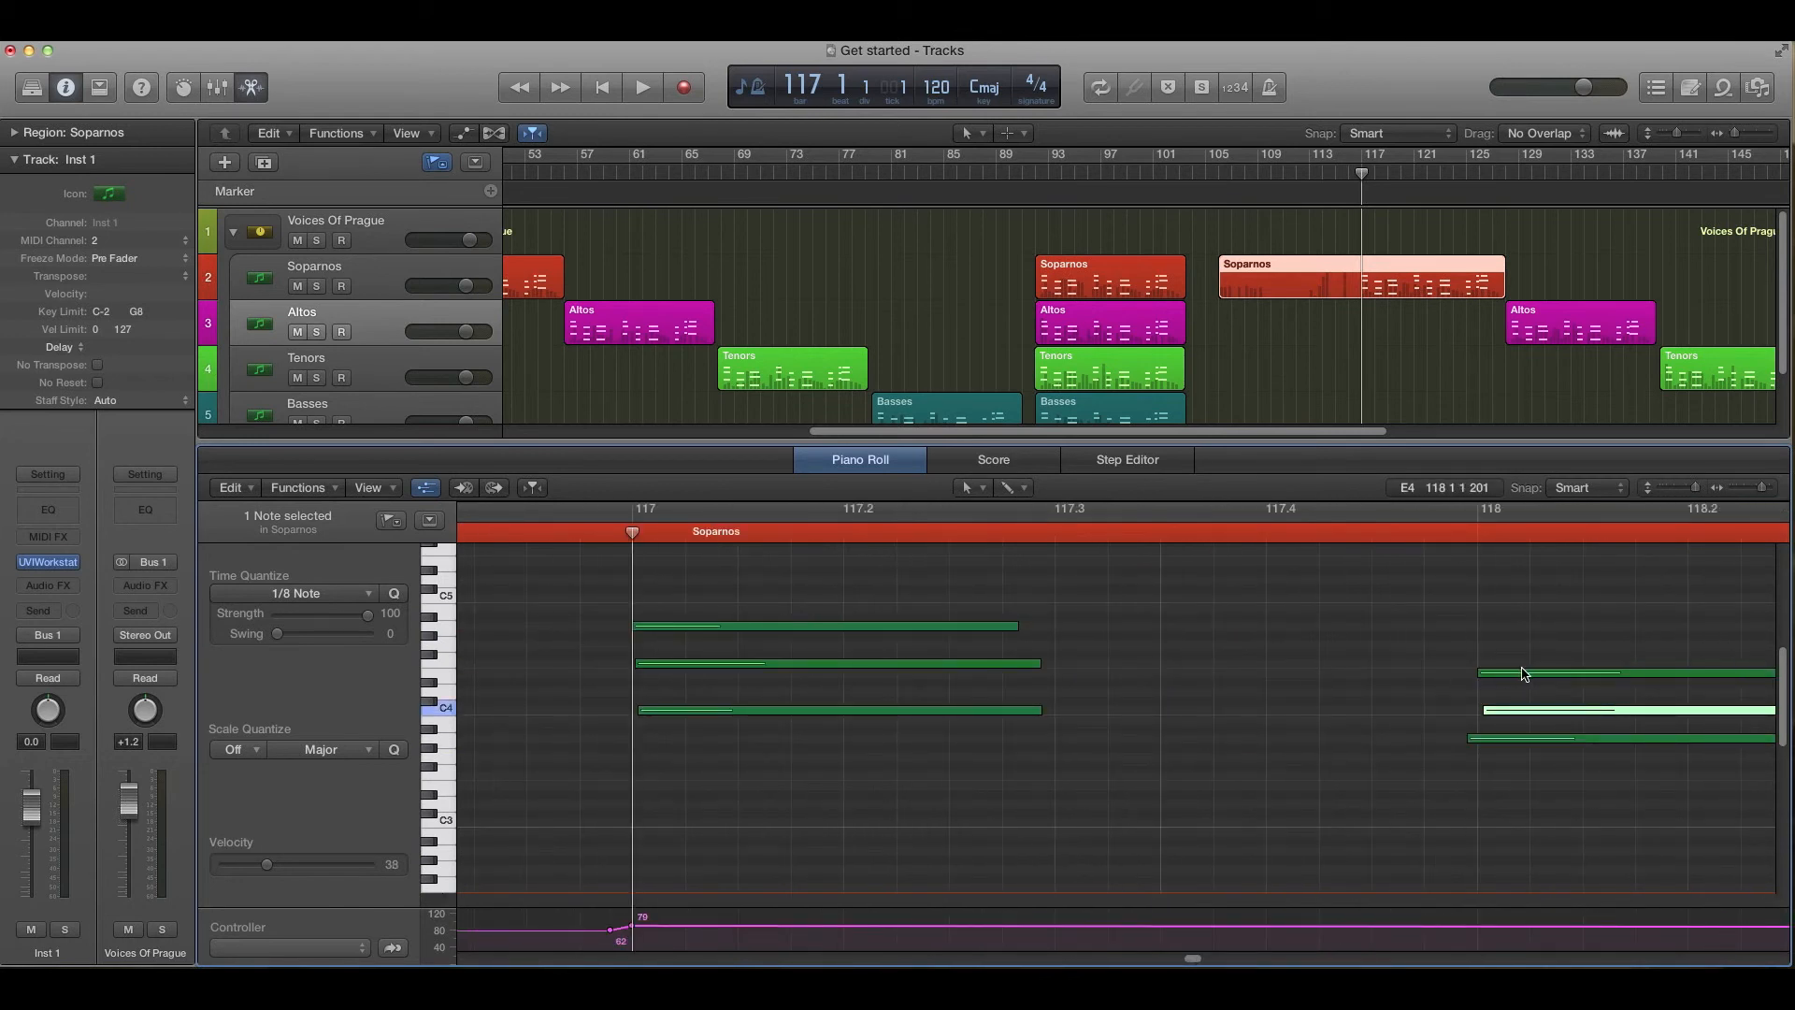
{"action": "left_click", "coordinate": [1519, 675]}
{"action": "scroll", "coordinate": [1514, 678], "scroll_direction": "right", "scroll_amount": 8}
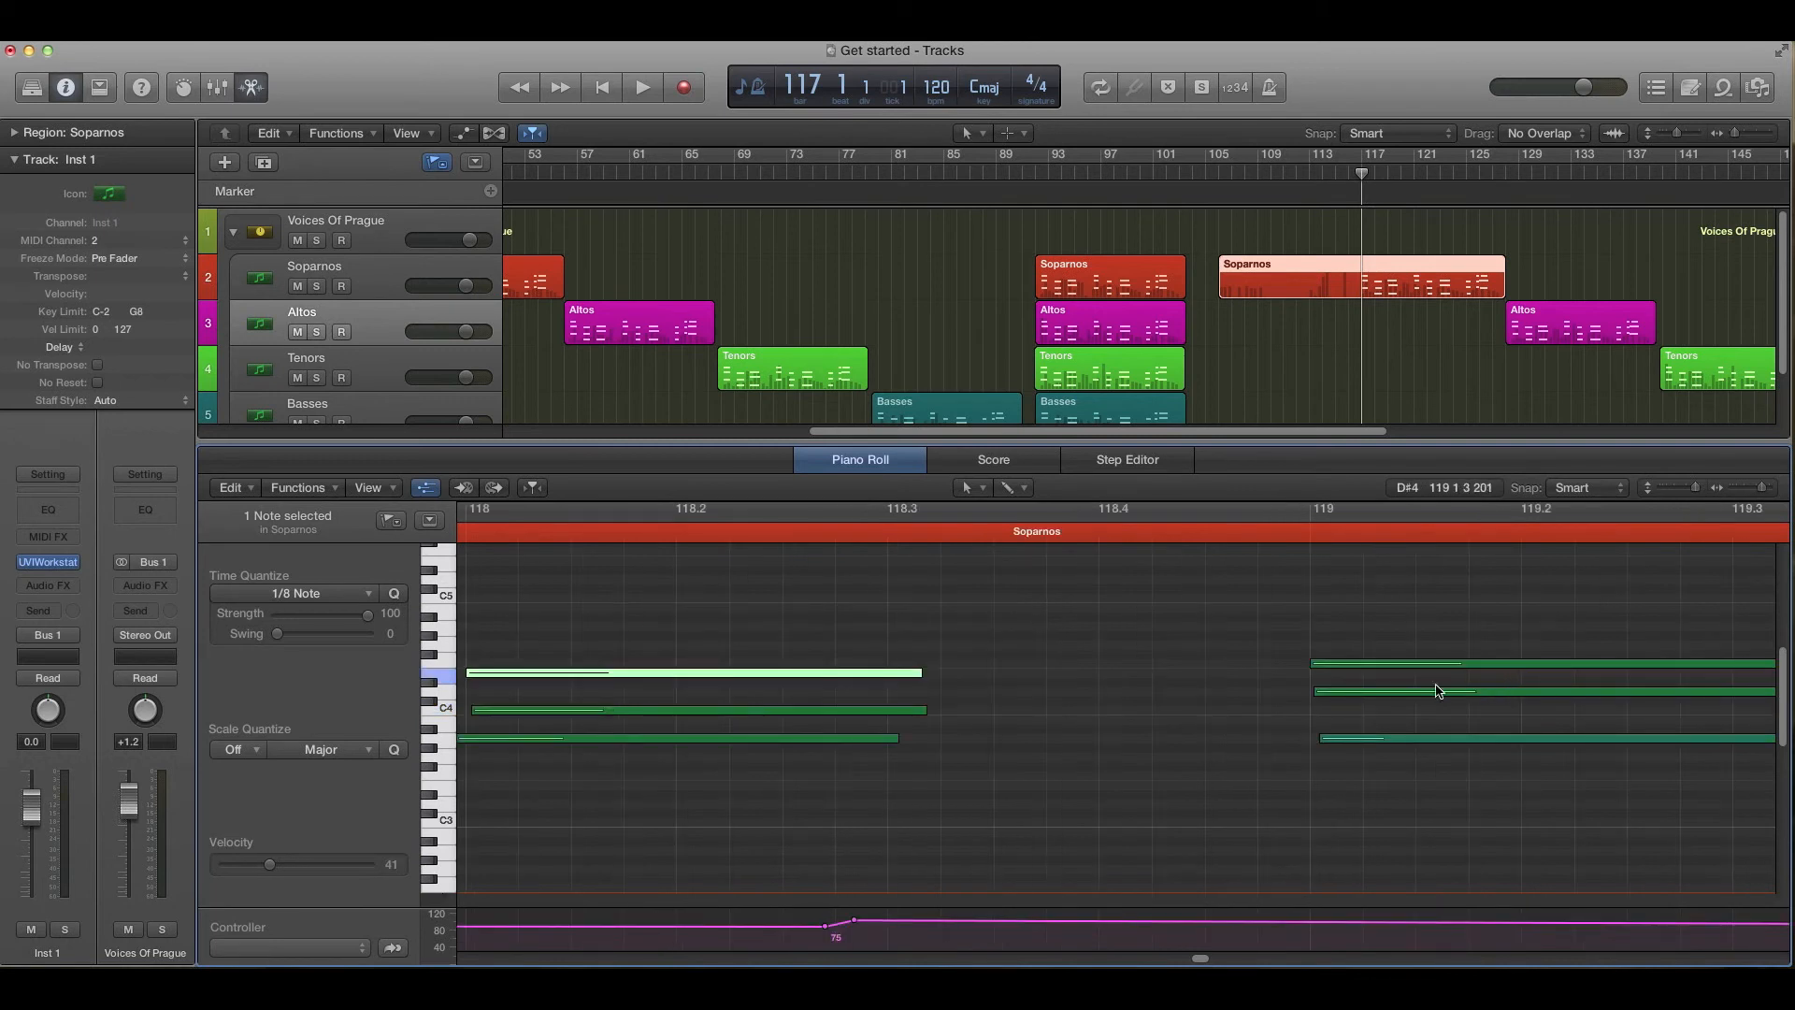
{"action": "left_click_drag", "start_coordinate": [1200, 961], "coordinate": [1191, 961]}
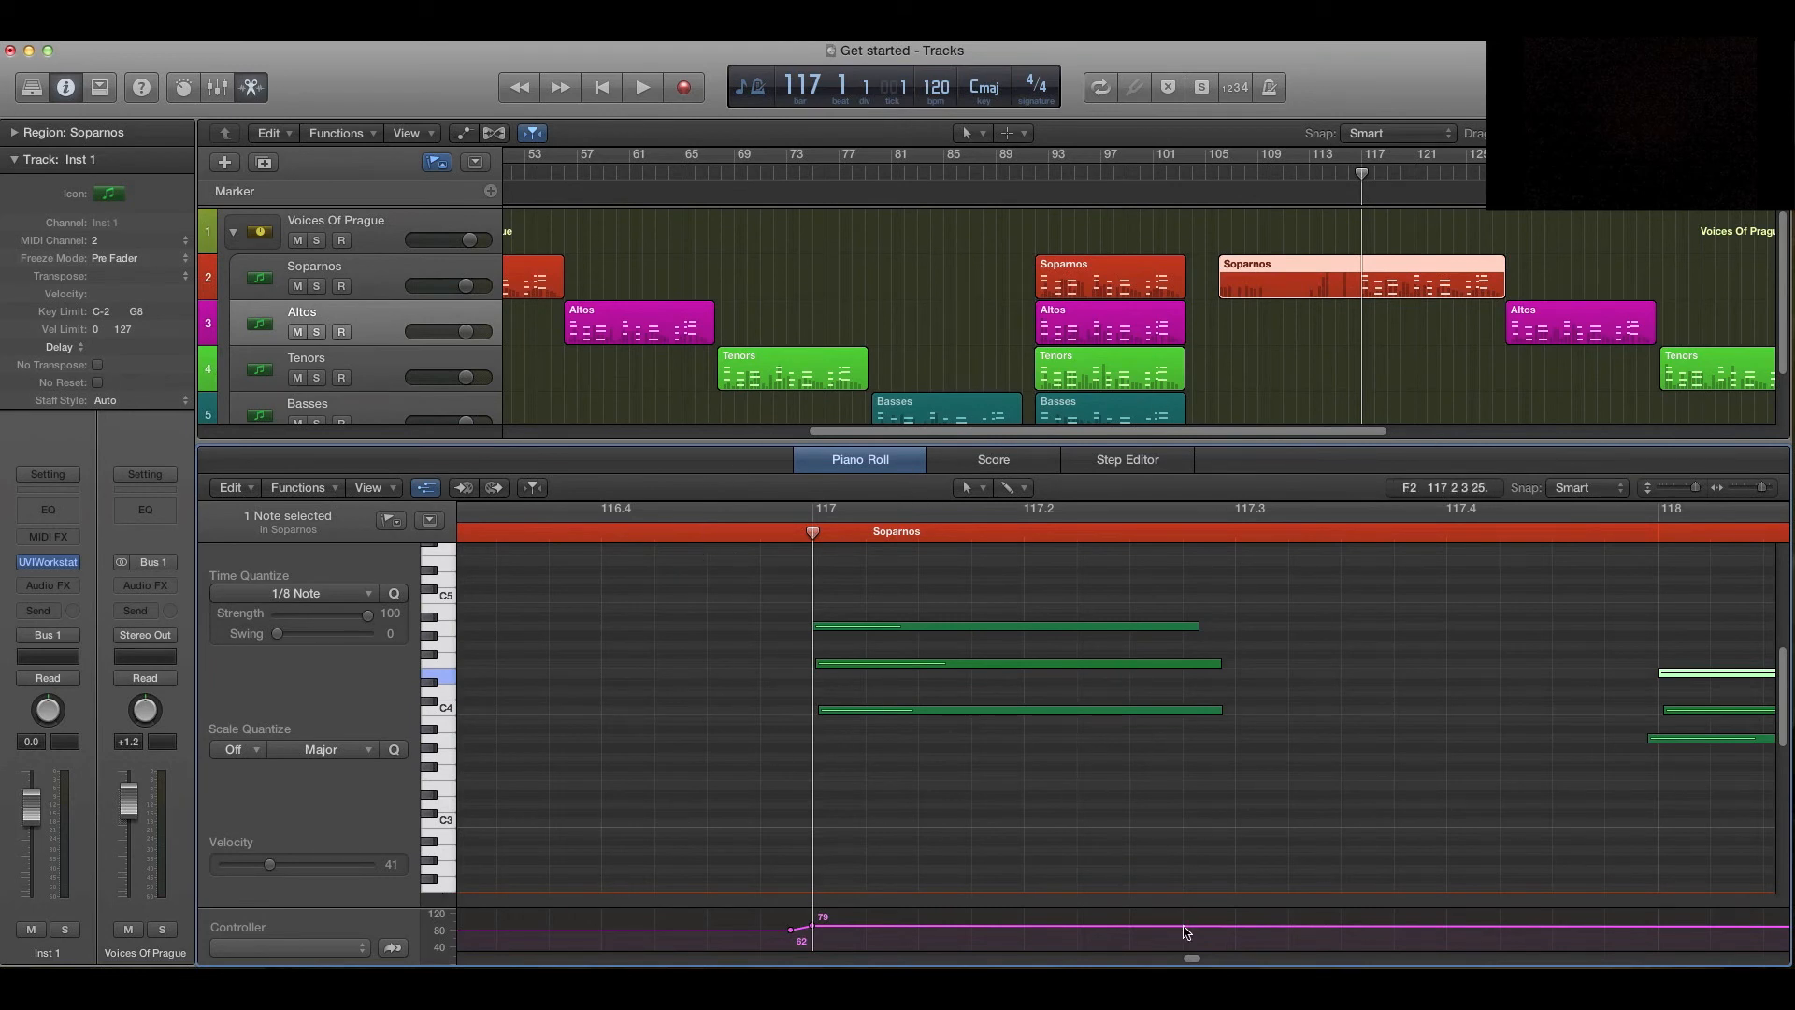
{"action": "left_click_drag", "start_coordinate": [1191, 960], "coordinate": [1194, 961]}
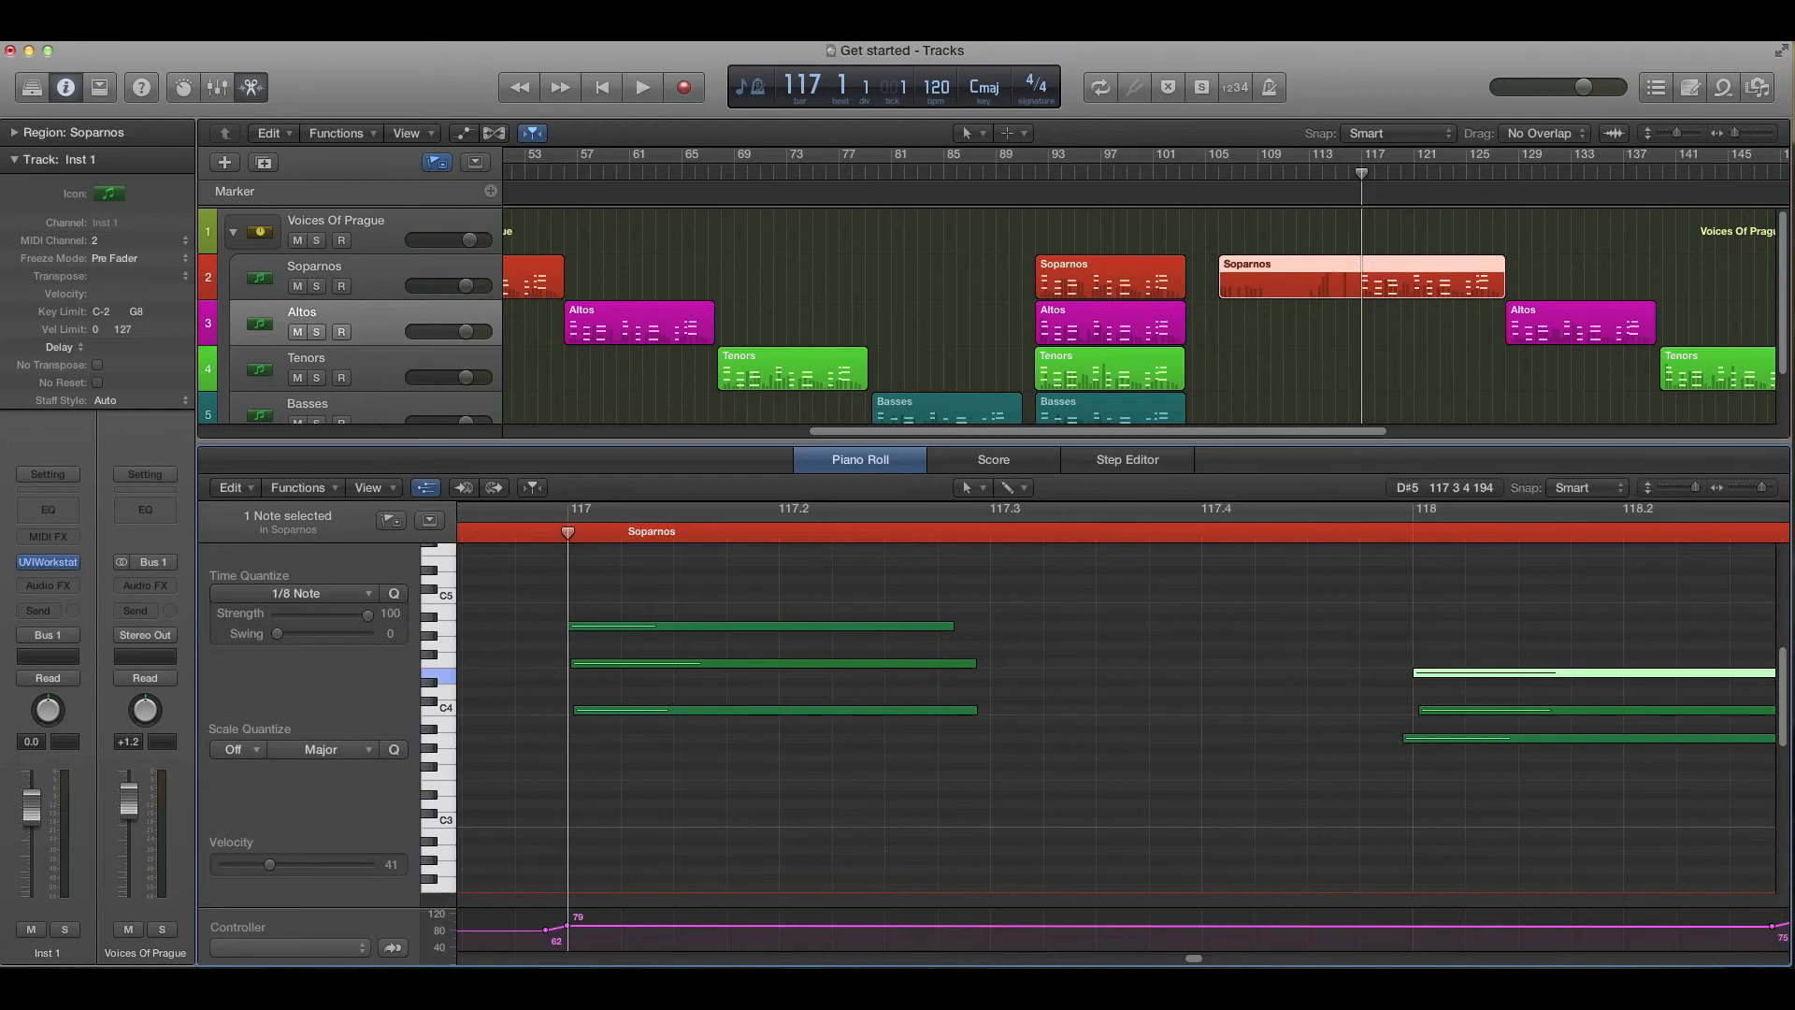
- Reopen the plug-in during playback and marquee-select eight regions in the later part of the arrangement
{"action": "left_click_drag", "start_coordinate": [1348, 436], "coordinate": [1464, 433]}
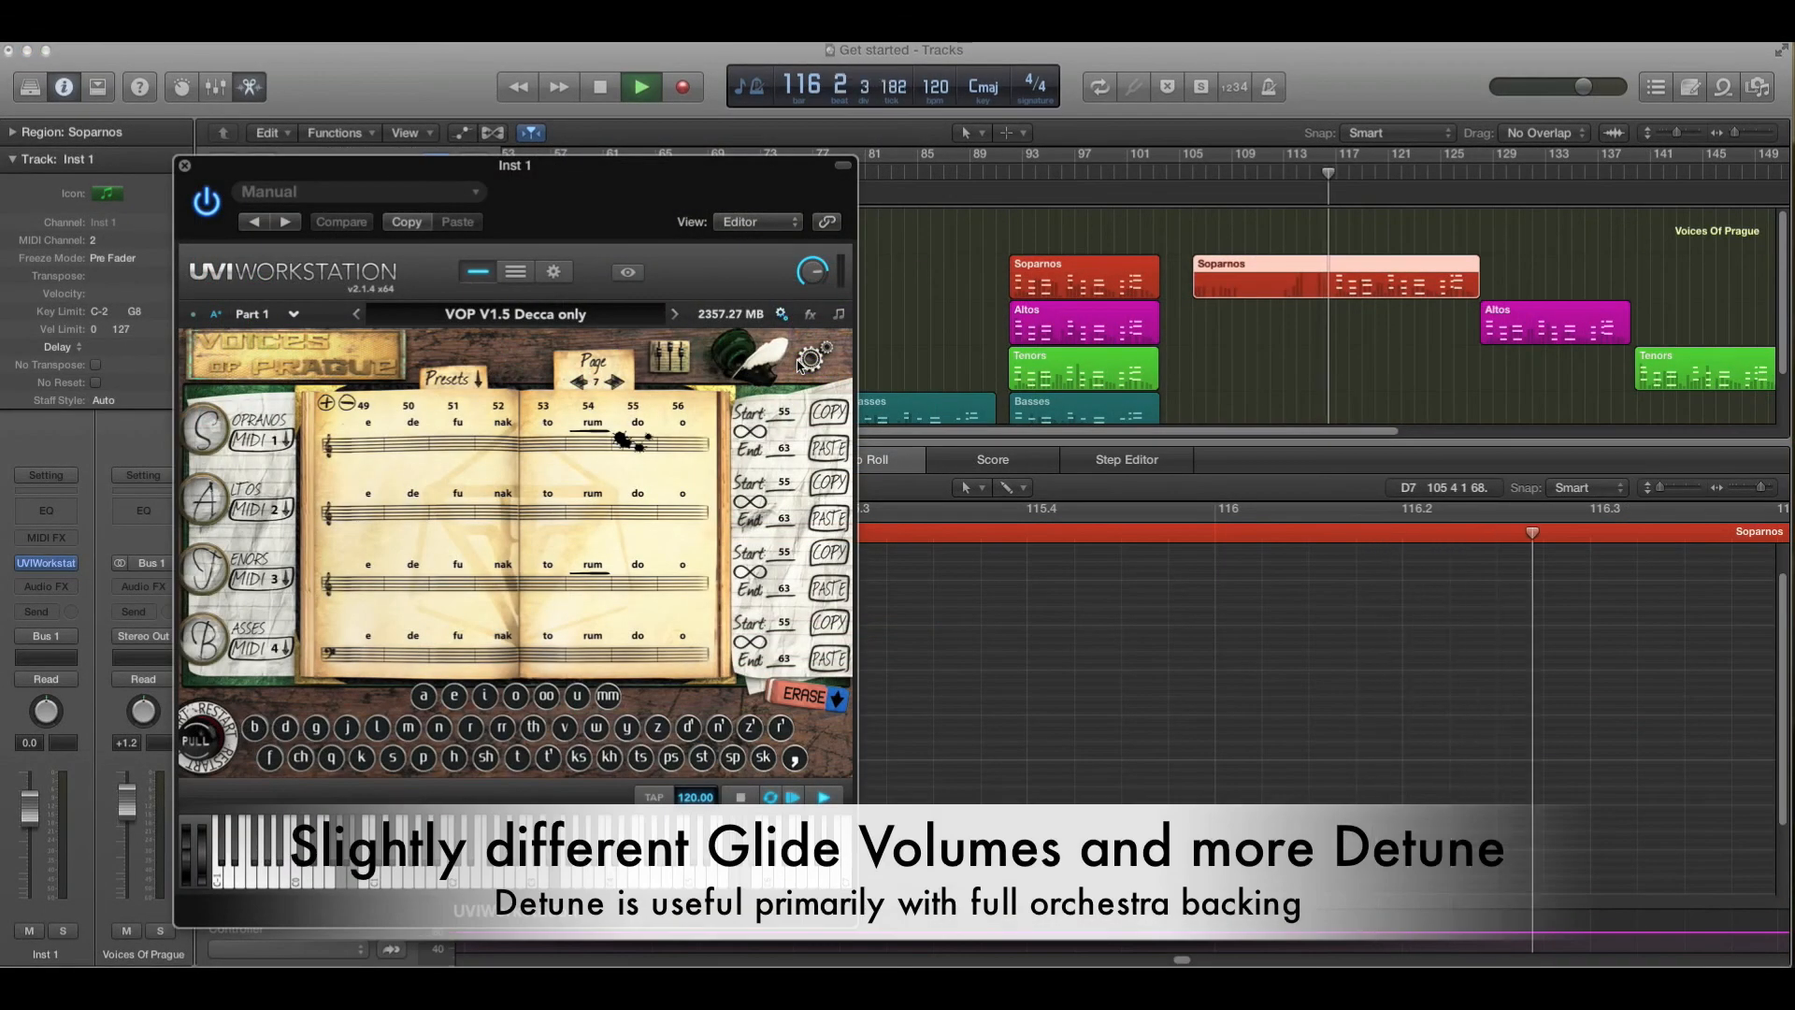
{"action": "left_click", "coordinate": [724, 369]}
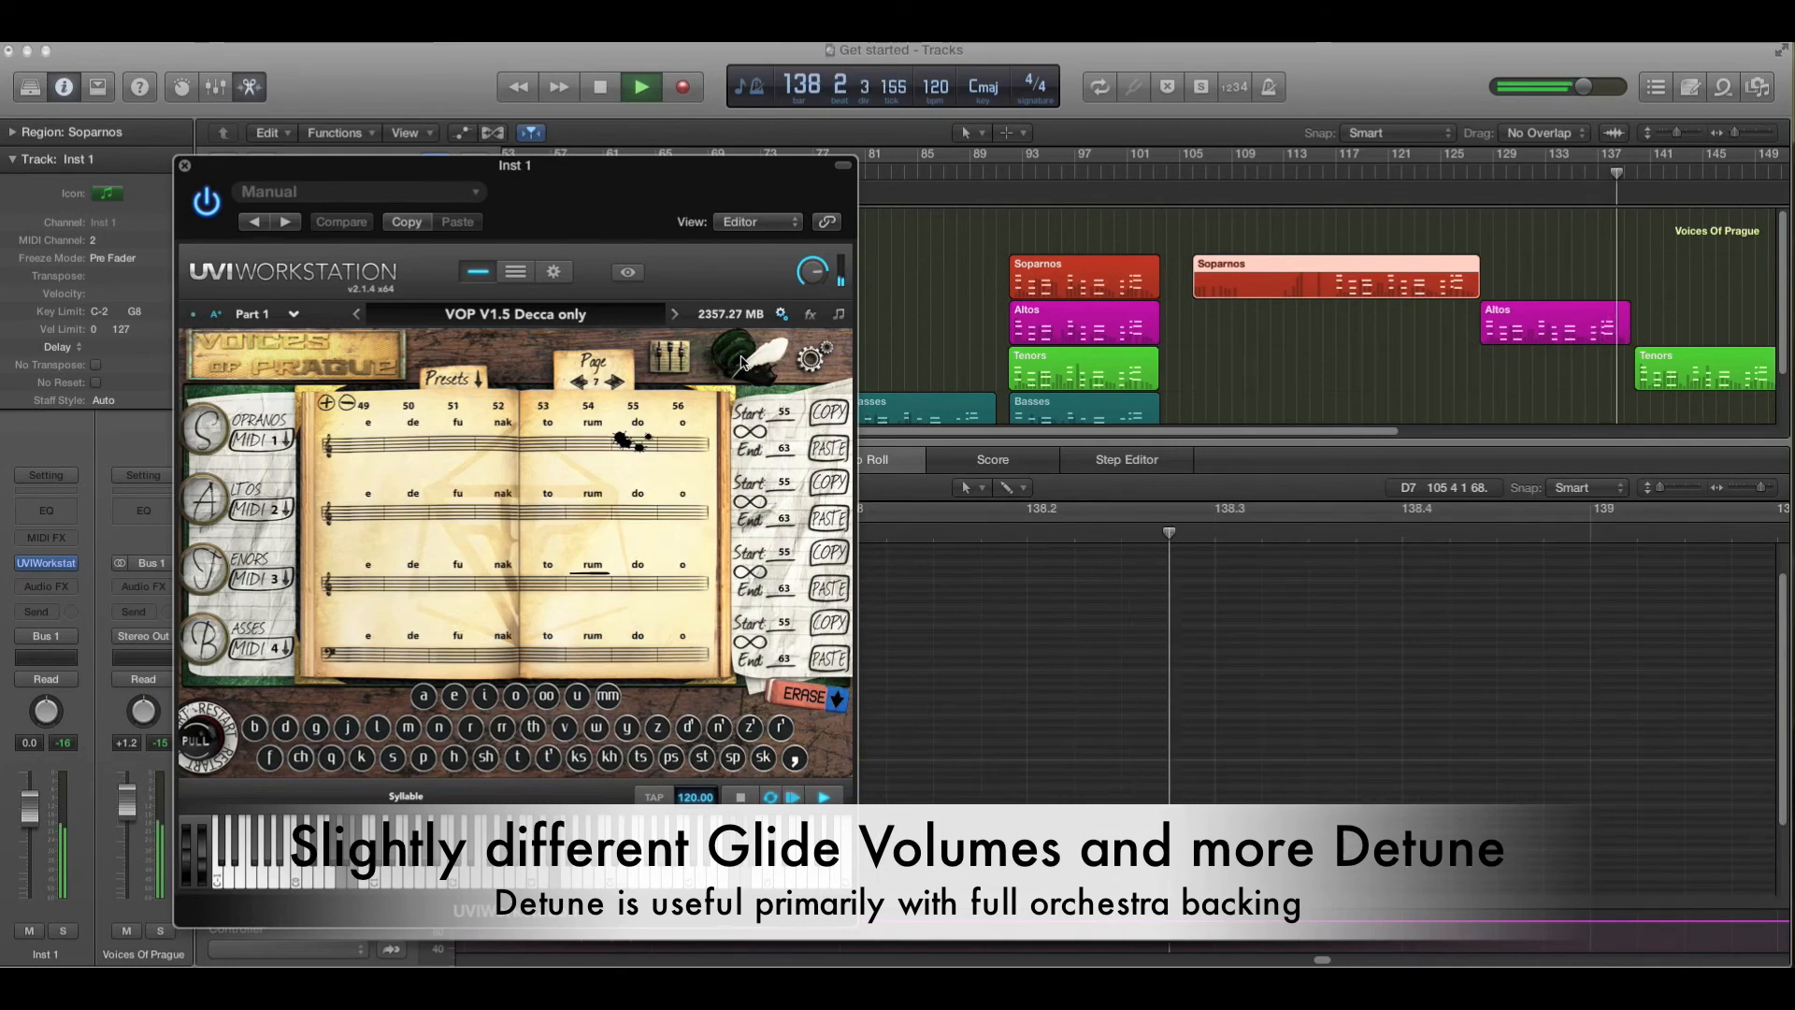
{"action": "left_click_drag", "start_coordinate": [1279, 227], "coordinate": [1609, 458]}
{"action": "key", "text": "v"}
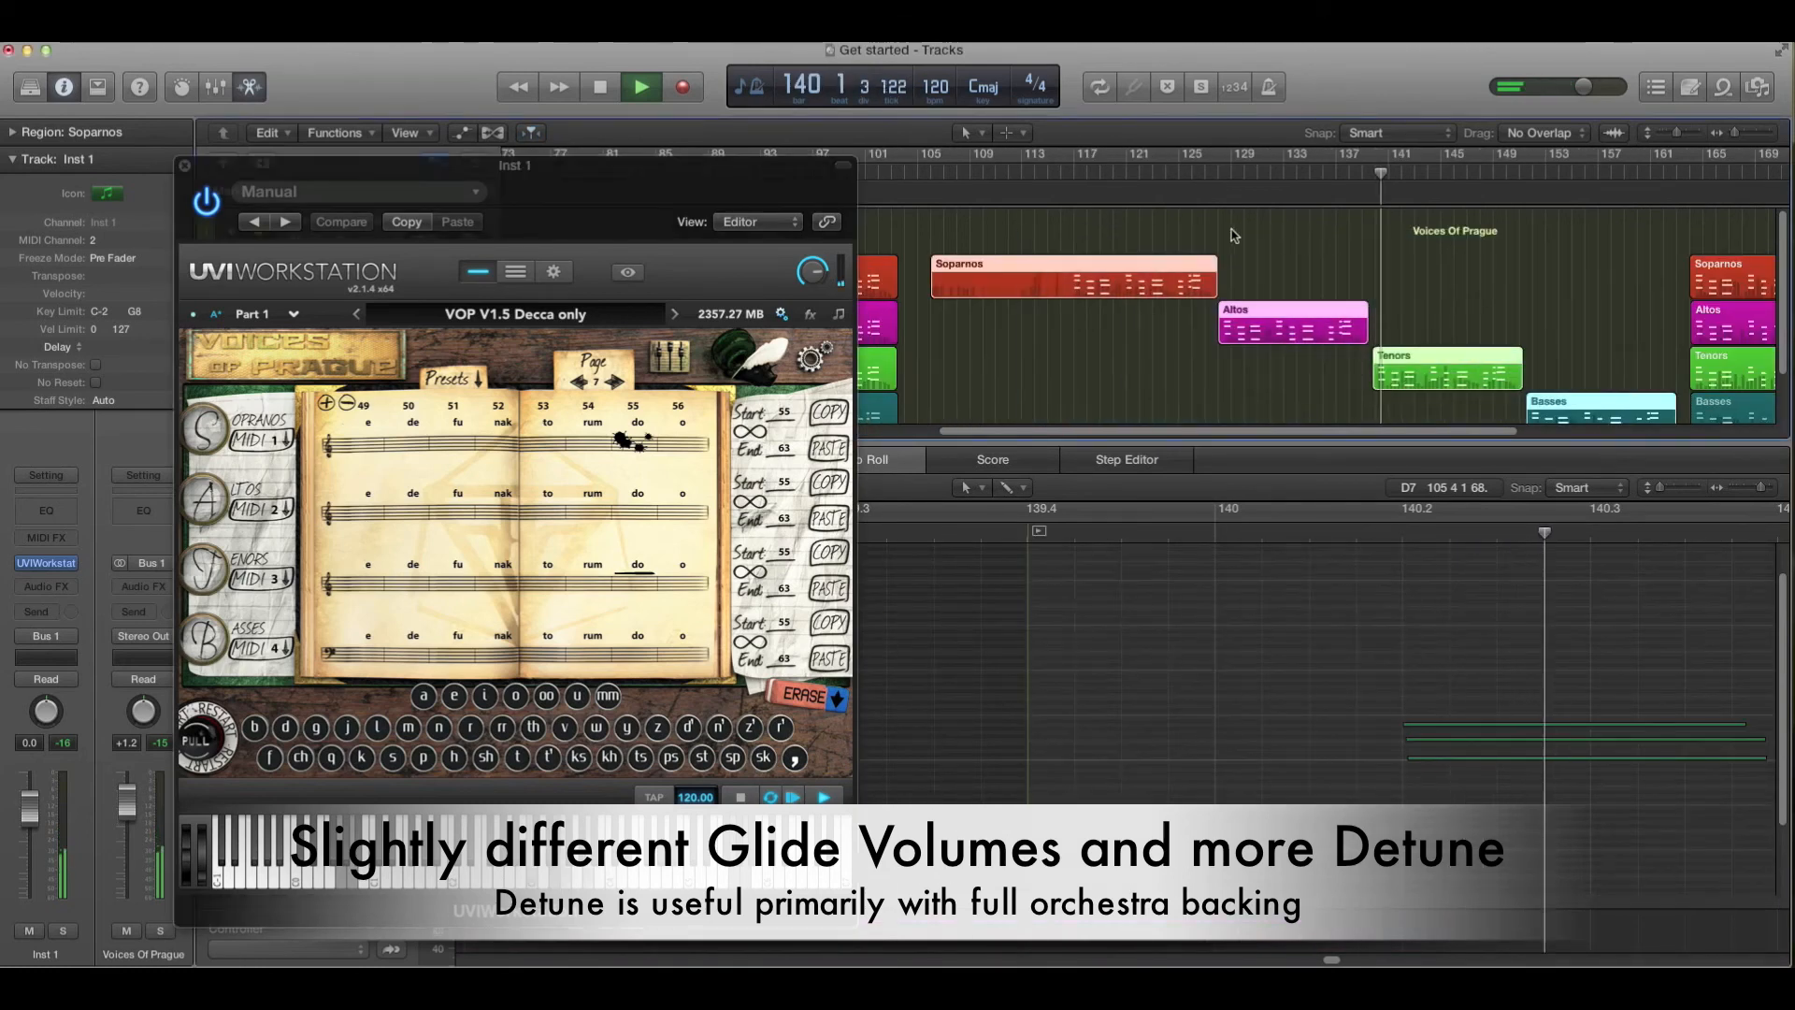
{"action": "left_click_drag", "start_coordinate": [1174, 232], "coordinate": [1655, 487]}
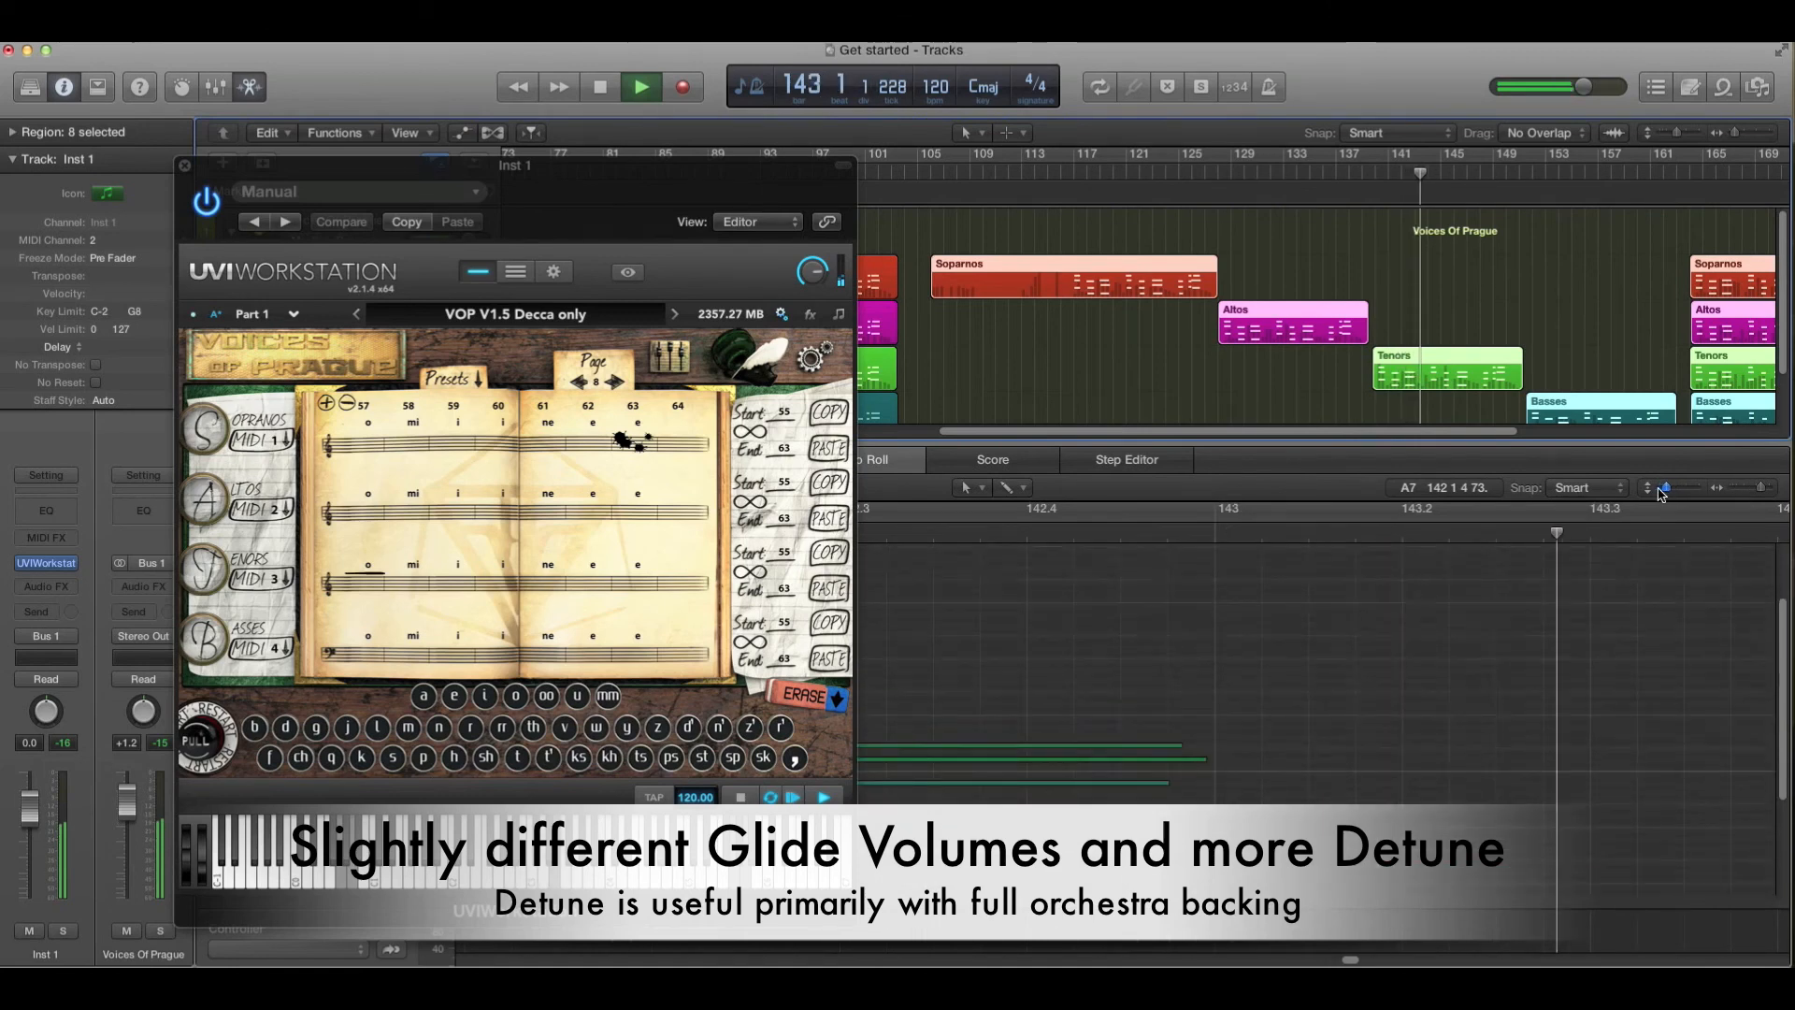
- Zoom out the piano roll horizontally and scroll it to follow the playhead
{"action": "left_click_drag", "start_coordinate": [1762, 488], "coordinate": [1729, 496]}
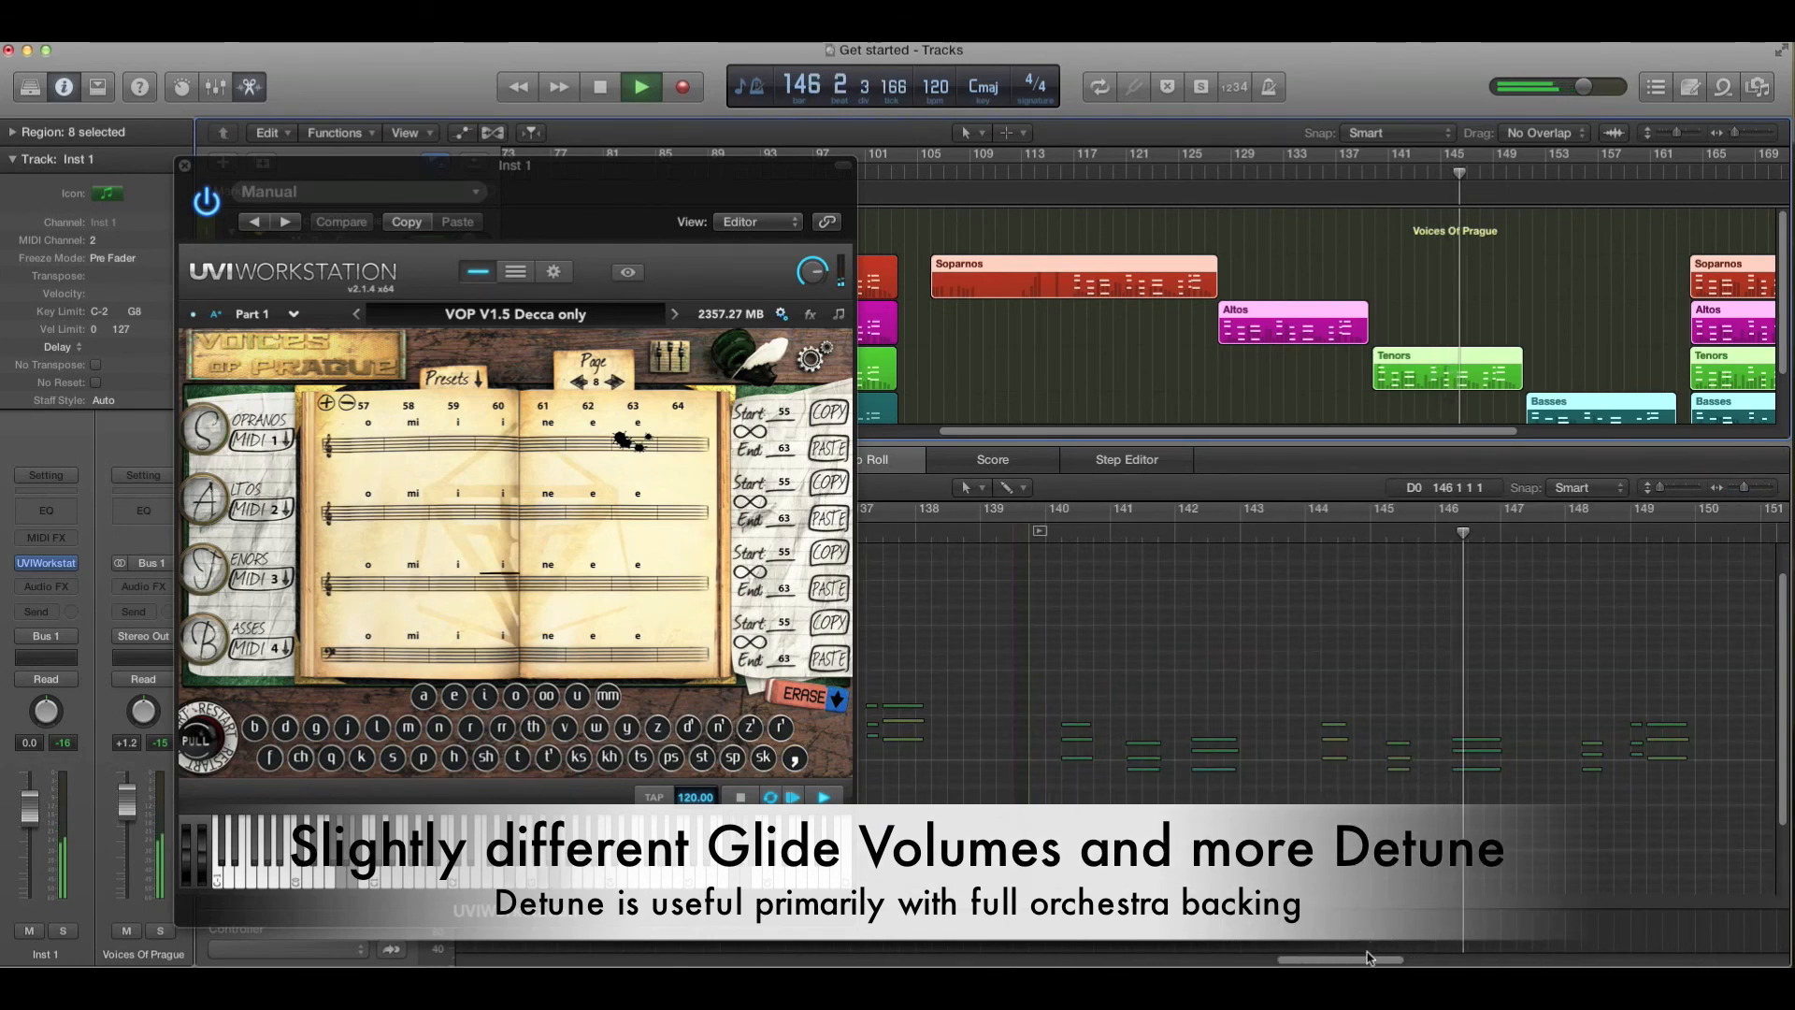
{"action": "left_click_drag", "start_coordinate": [1358, 961], "coordinate": [1405, 965]}
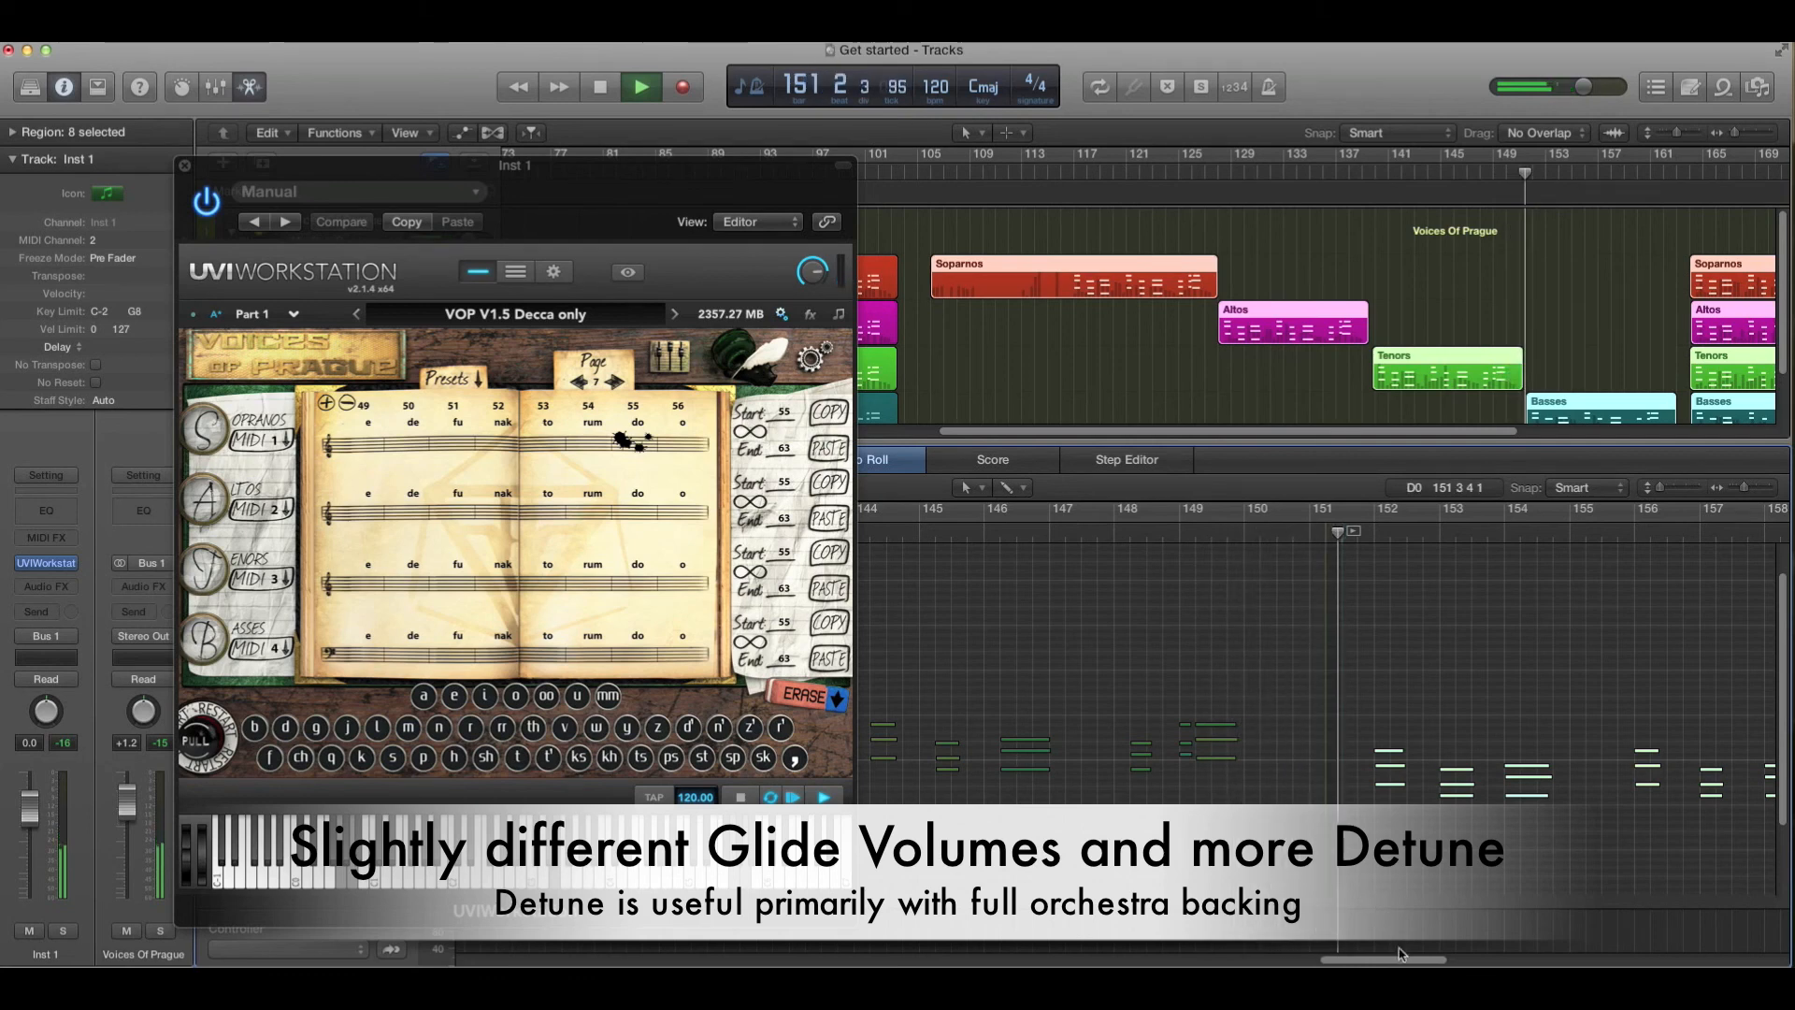
{"action": "left_click_drag", "start_coordinate": [1402, 960], "coordinate": [1436, 957]}
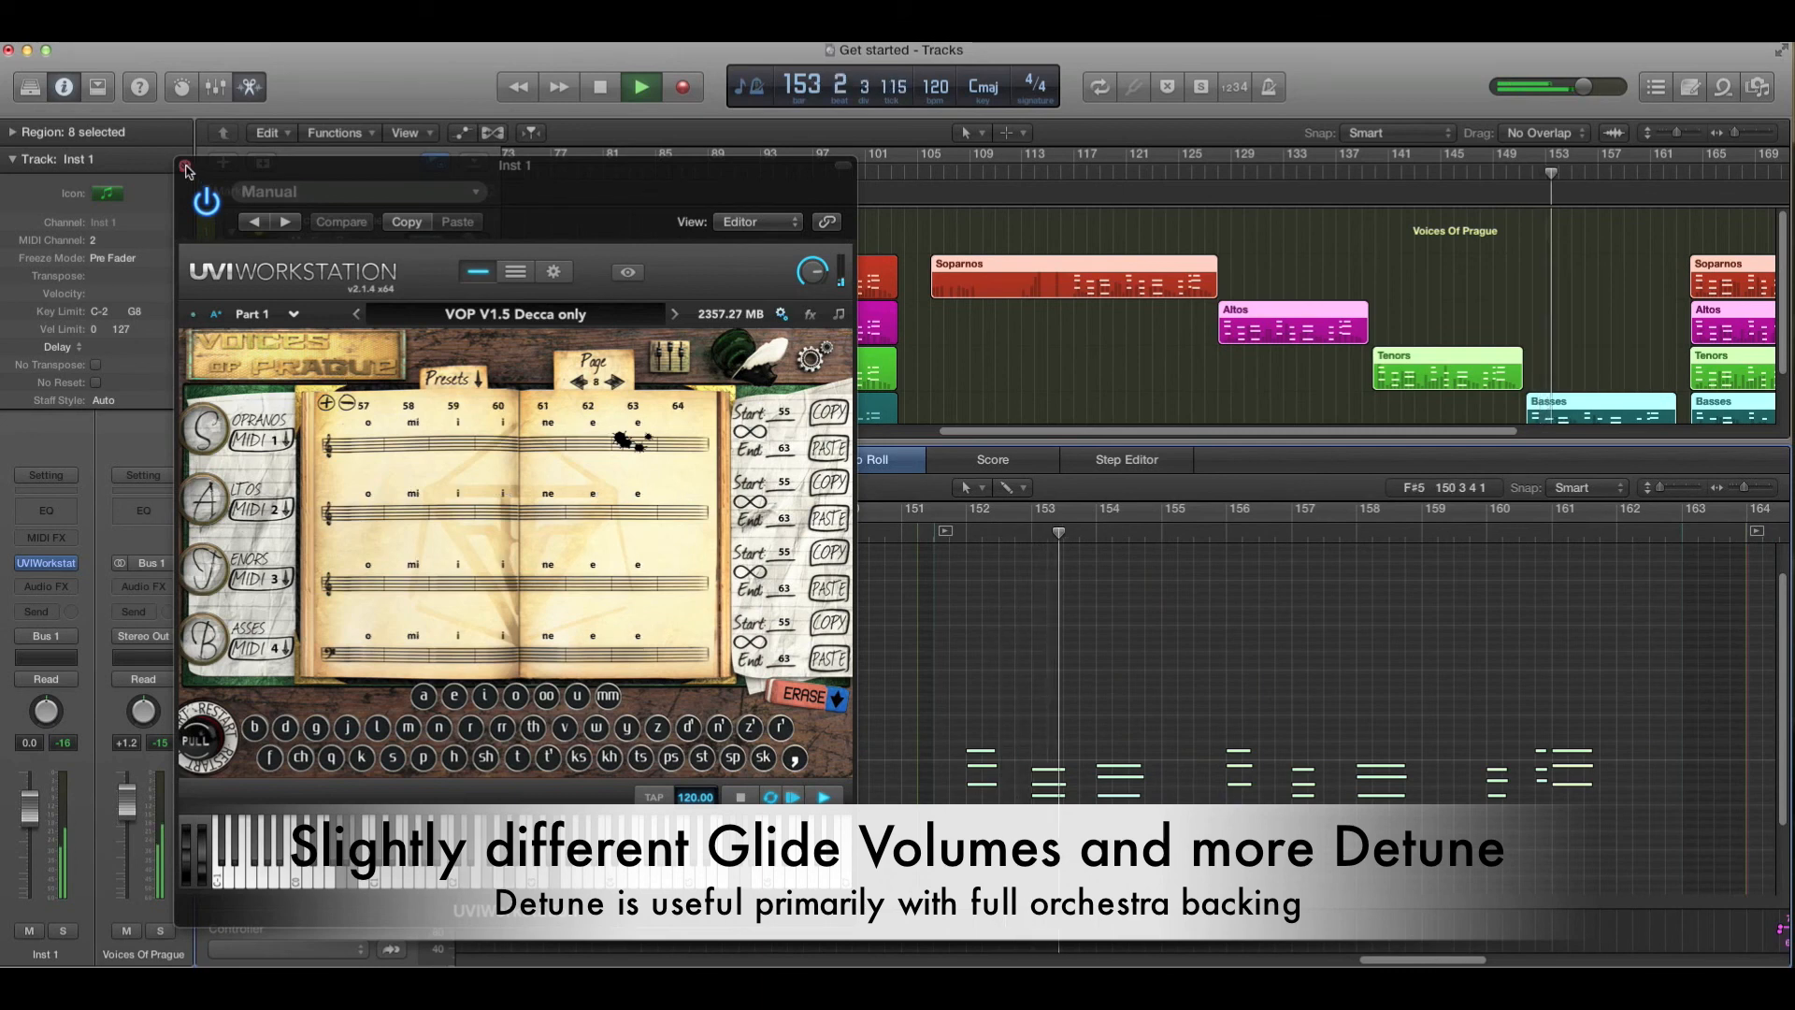
- Switch the plug-in to its editor page and move its window to the left edge of the screen
{"action": "left_click", "coordinate": [808, 362]}
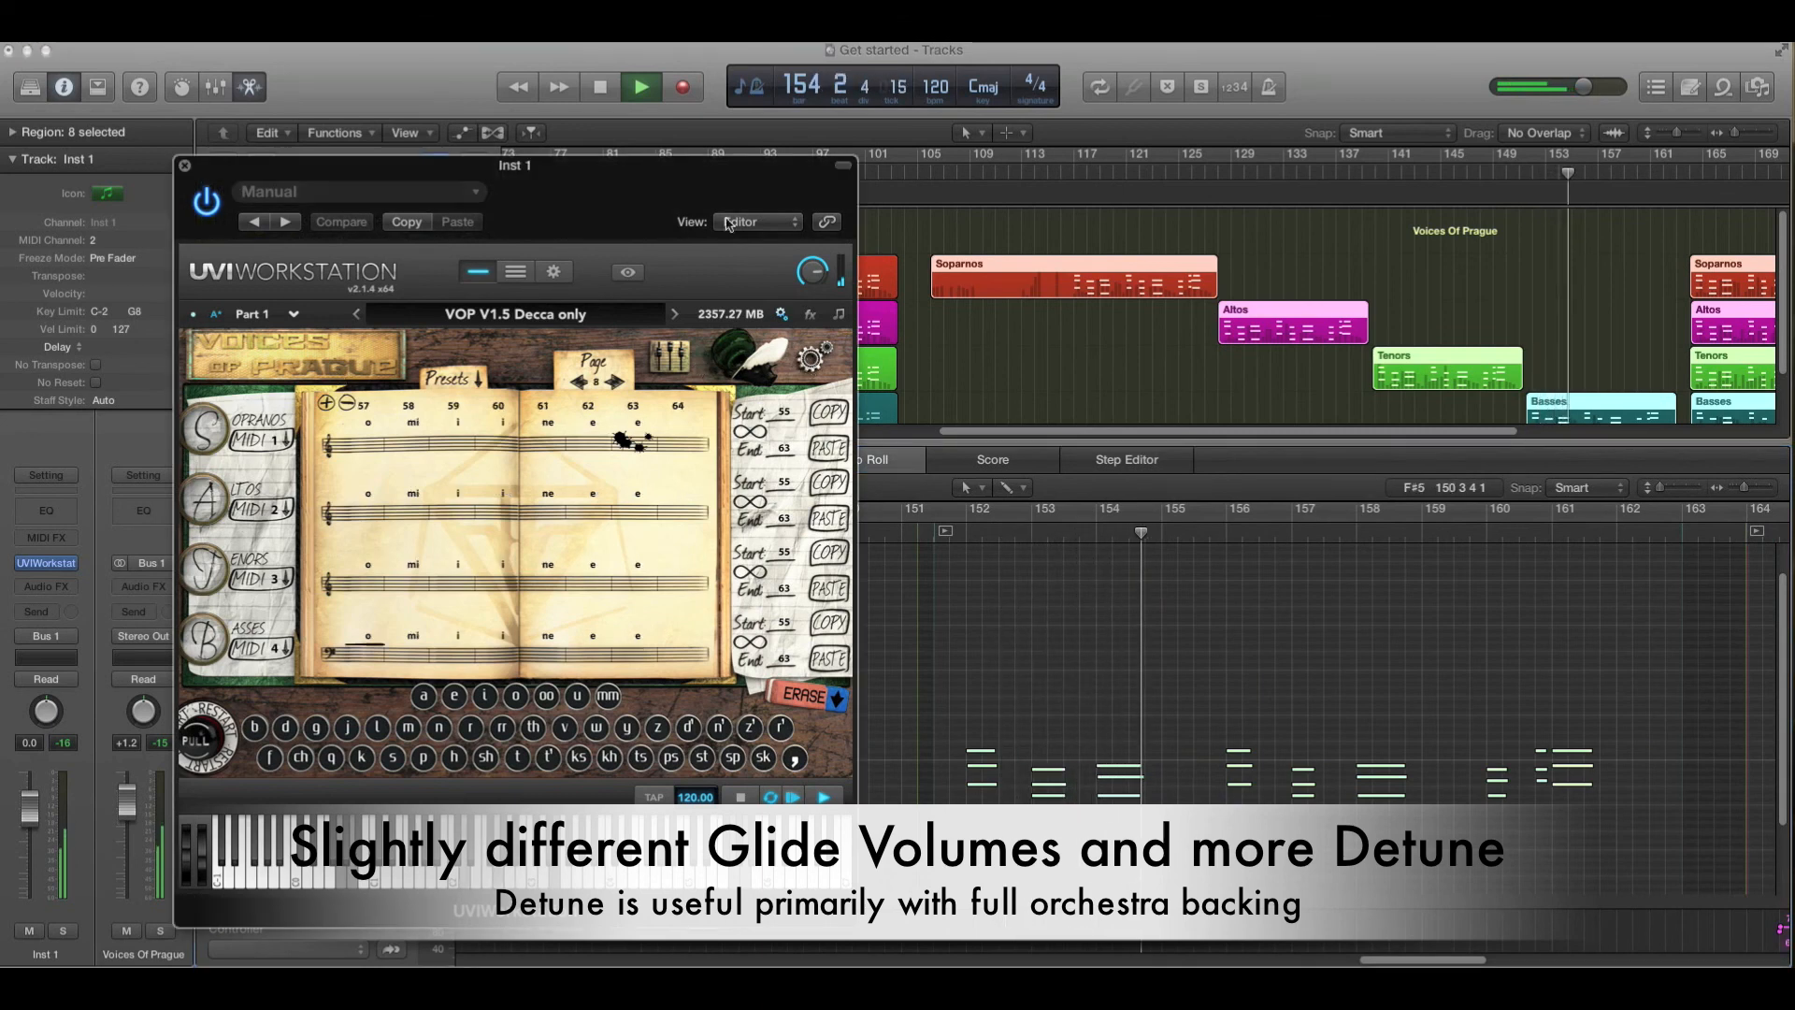
{"action": "left_click", "coordinate": [814, 360]}
{"action": "left_click_drag", "start_coordinate": [636, 168], "coordinate": [518, 163]}
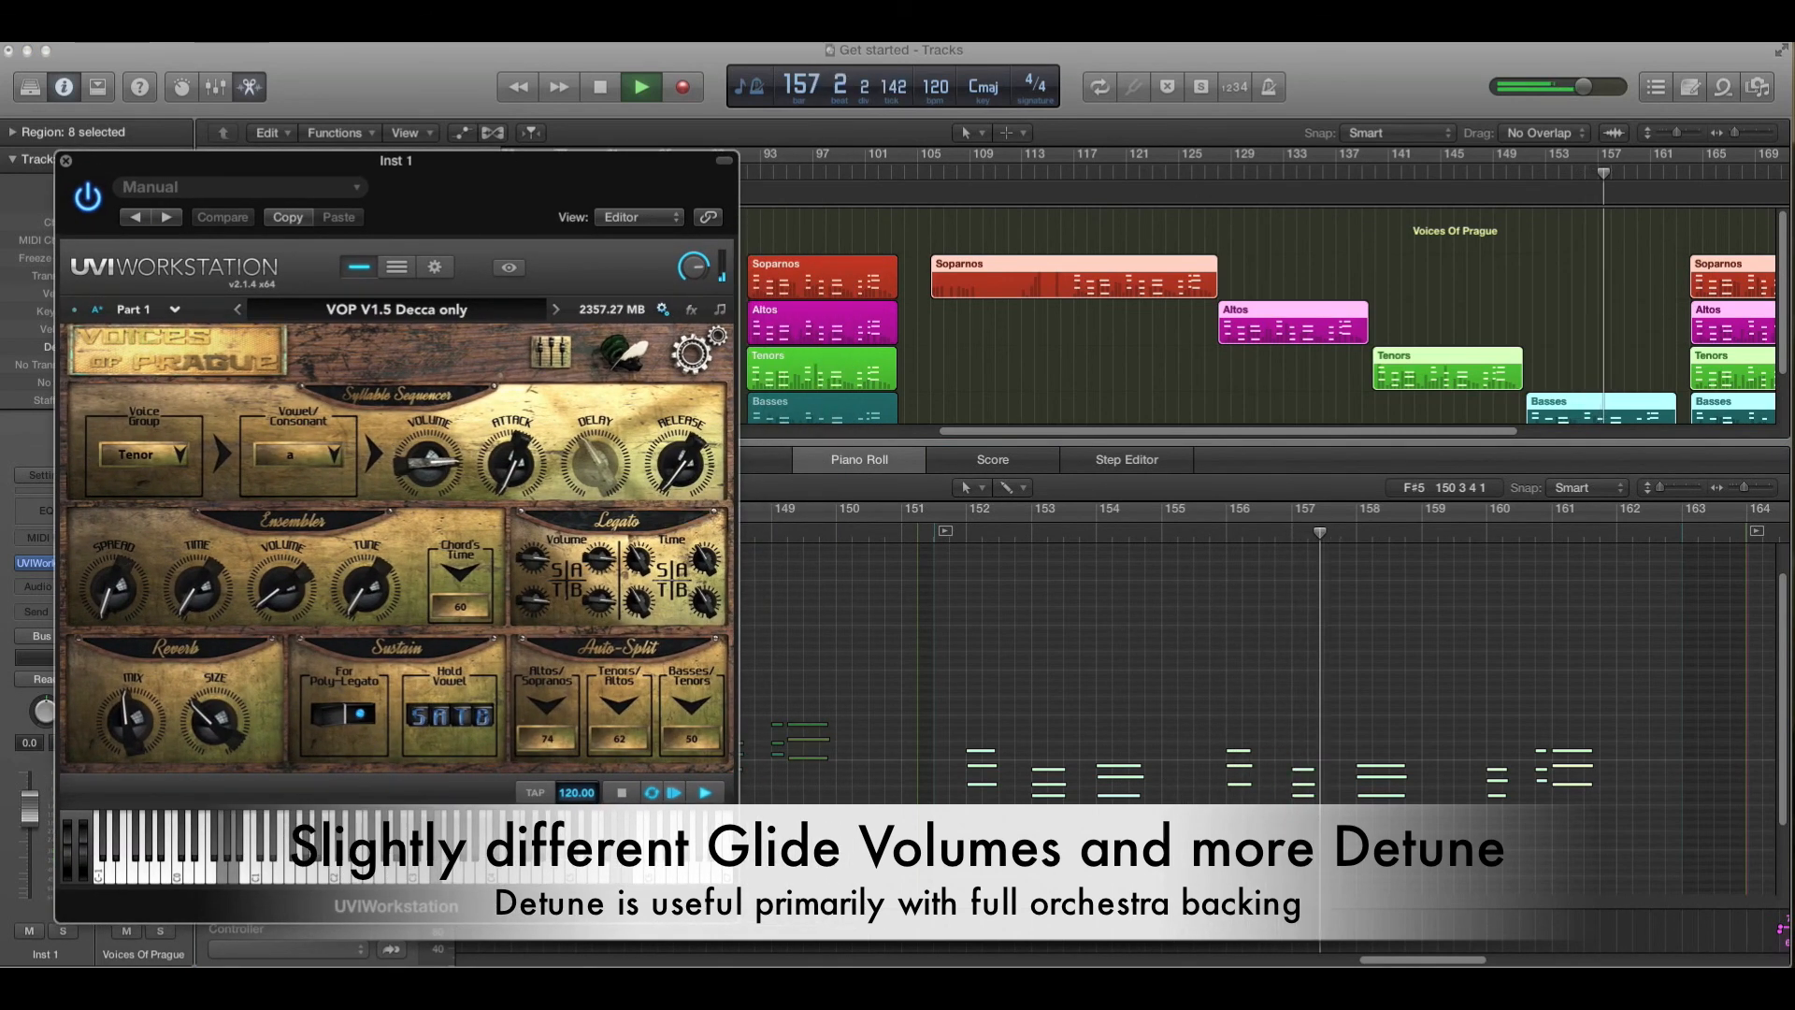
- Follow playback in the piano roll while flipping through the plug-in's mixer, phrase book and editor pages
{"action": "left_click", "coordinate": [1417, 961]}
{"action": "left_click_drag", "start_coordinate": [1419, 963], "coordinate": [1467, 960]}
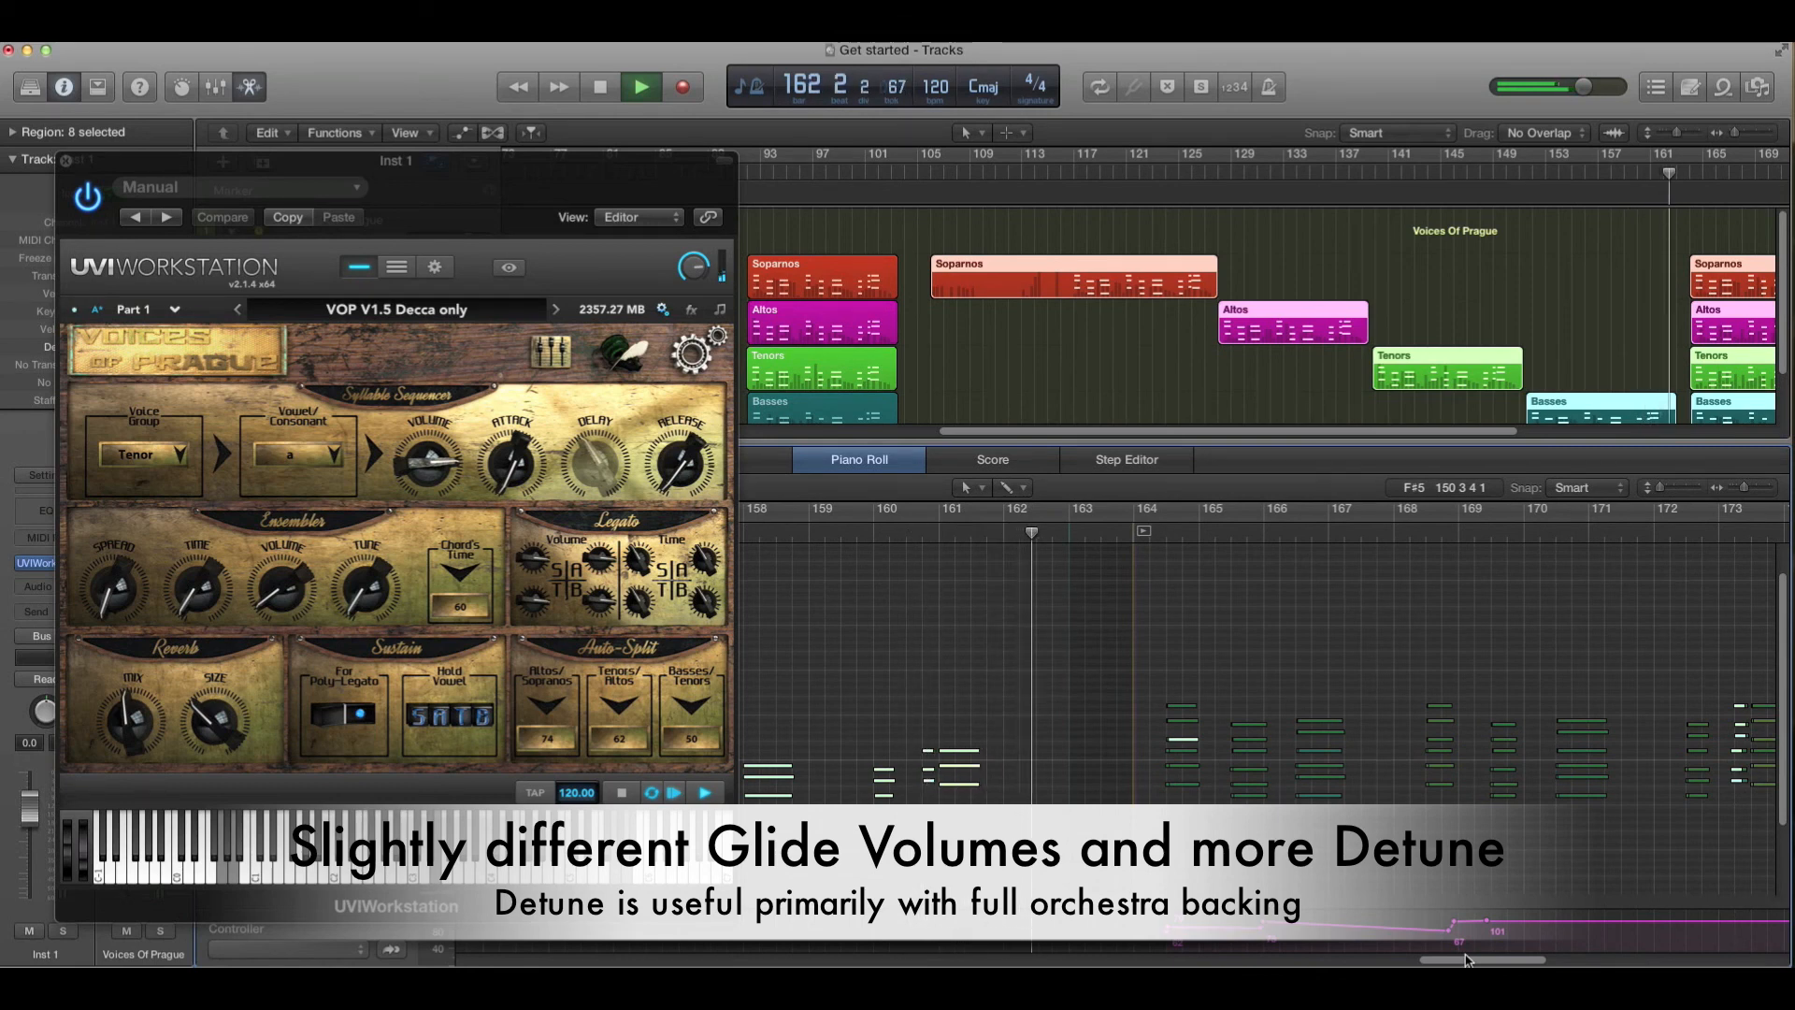
{"action": "left_click", "coordinate": [549, 353]}
{"action": "left_click", "coordinate": [624, 353]}
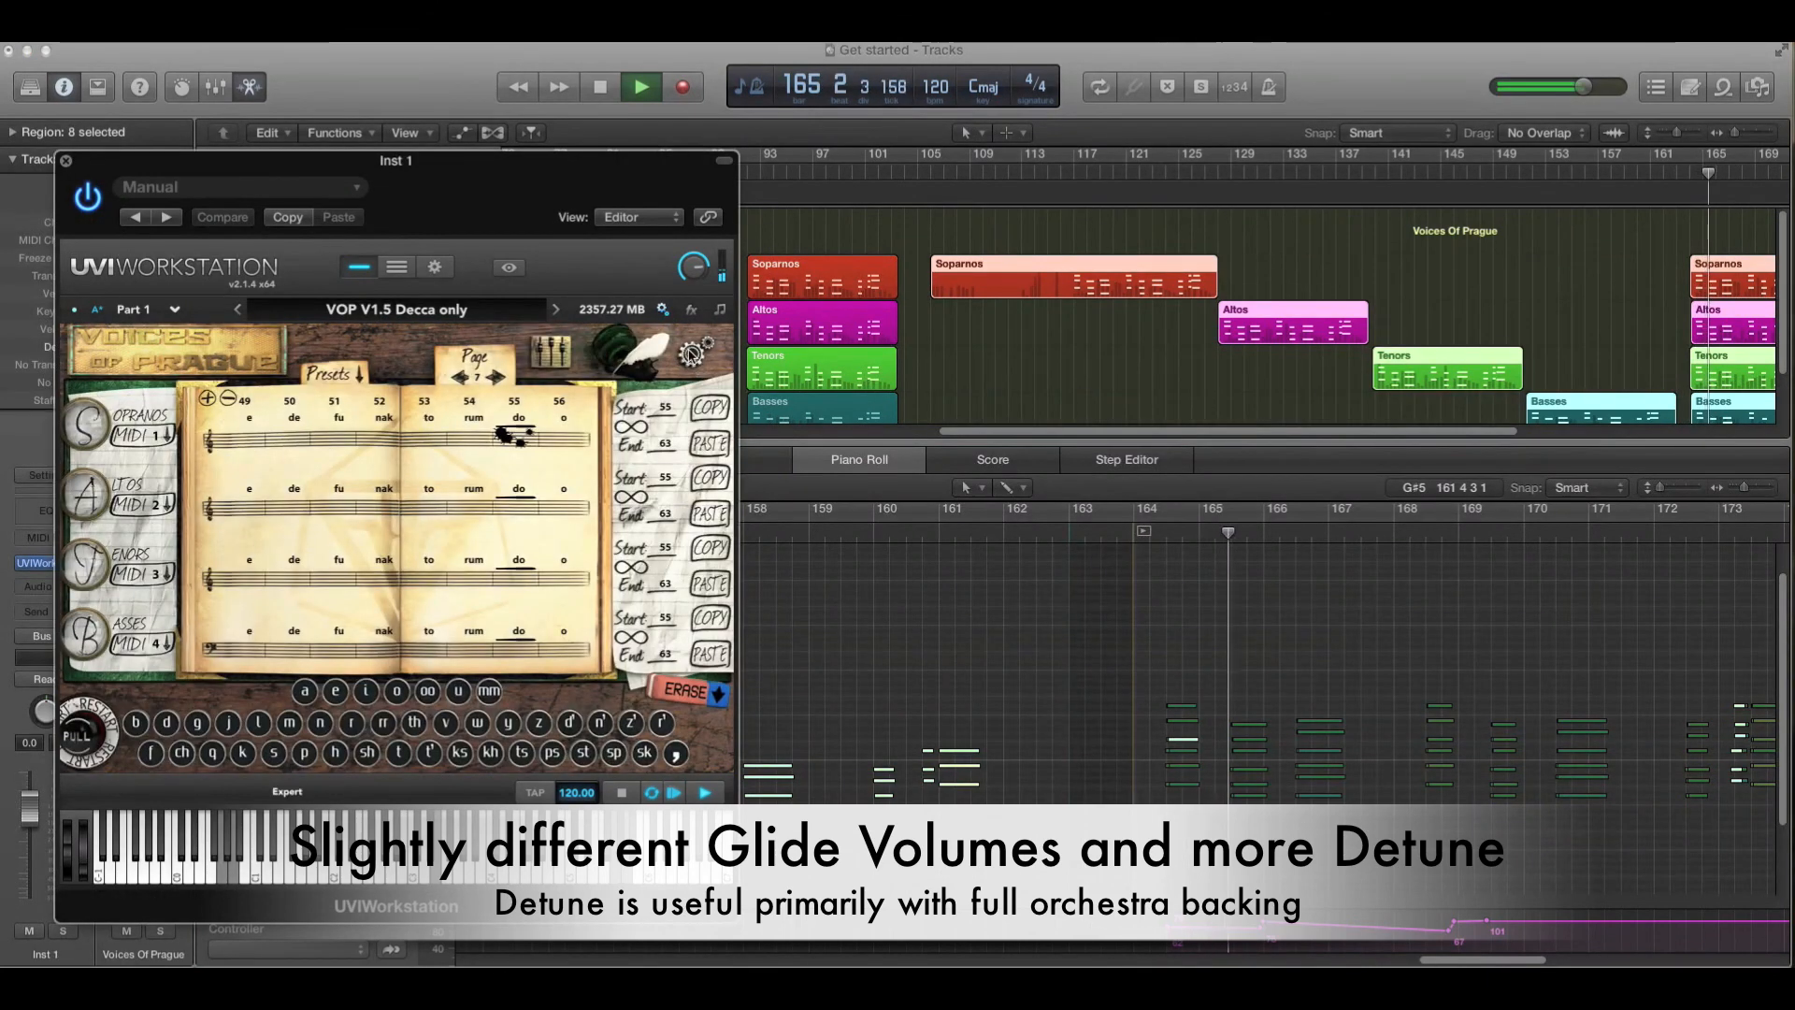
{"action": "left_click", "coordinate": [690, 353]}
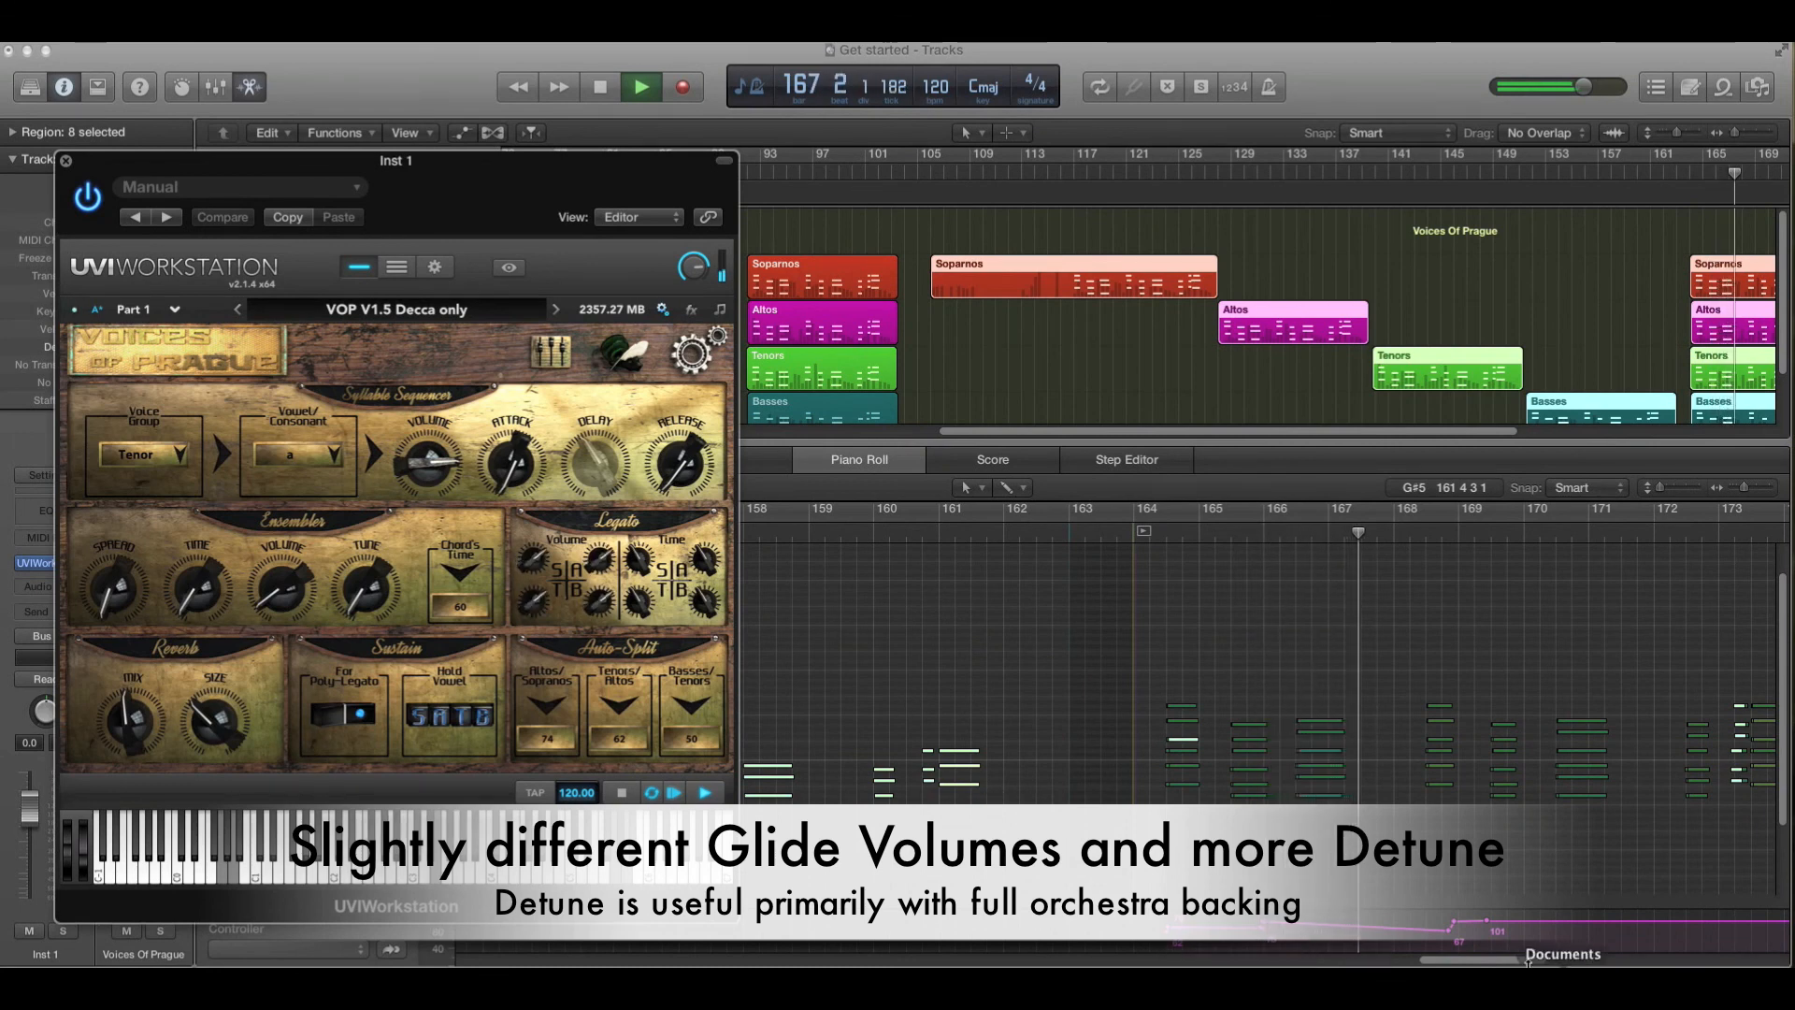
{"action": "left_click_drag", "start_coordinate": [1496, 961], "coordinate": [1521, 963]}
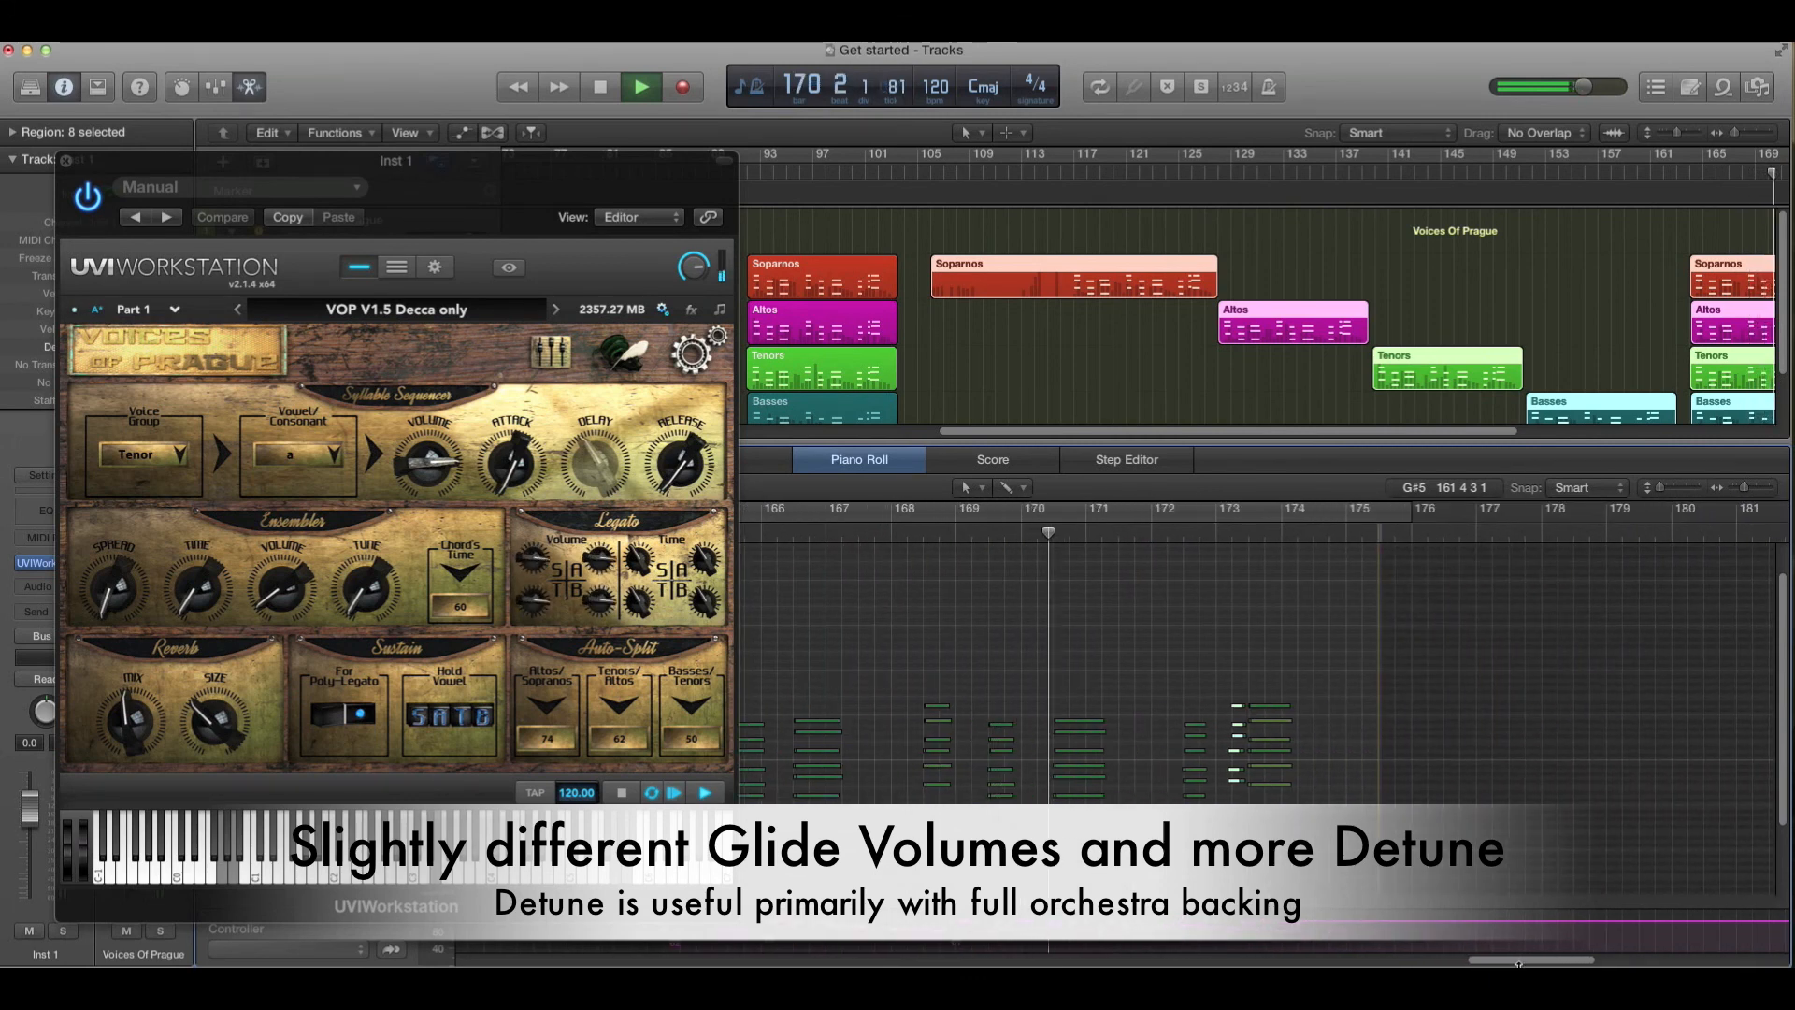